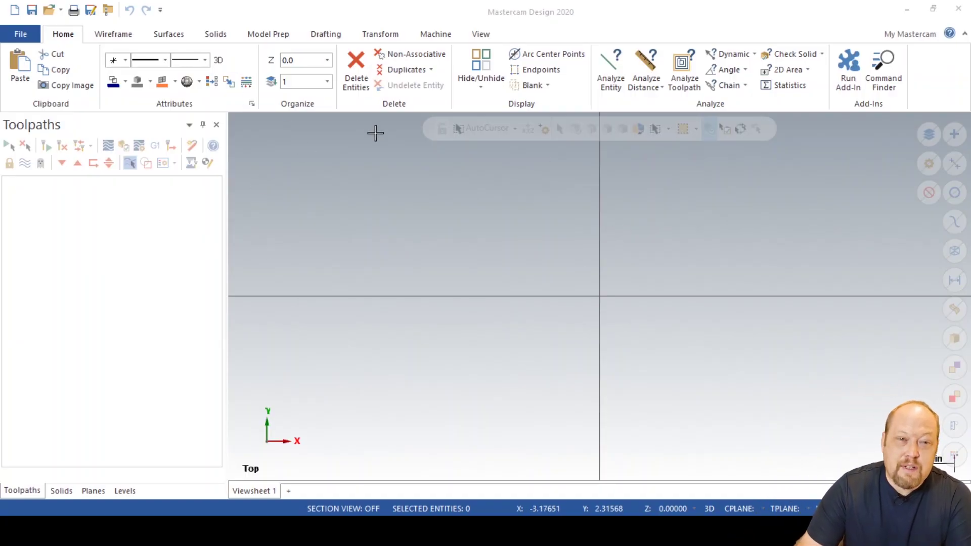
- Draw a 2.0 by 2.0 in wireframe rectangle anchored by its center at the origin
click(329, 35)
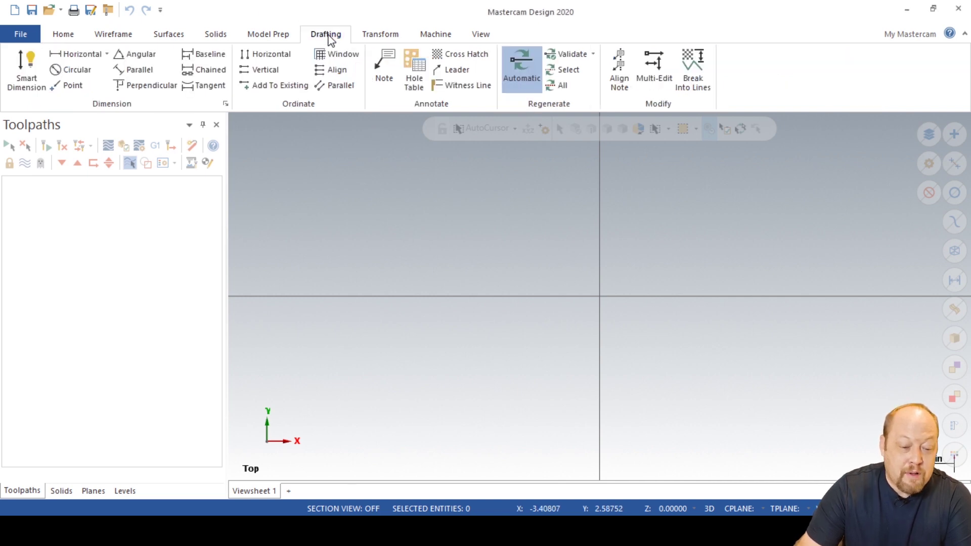
click(114, 35)
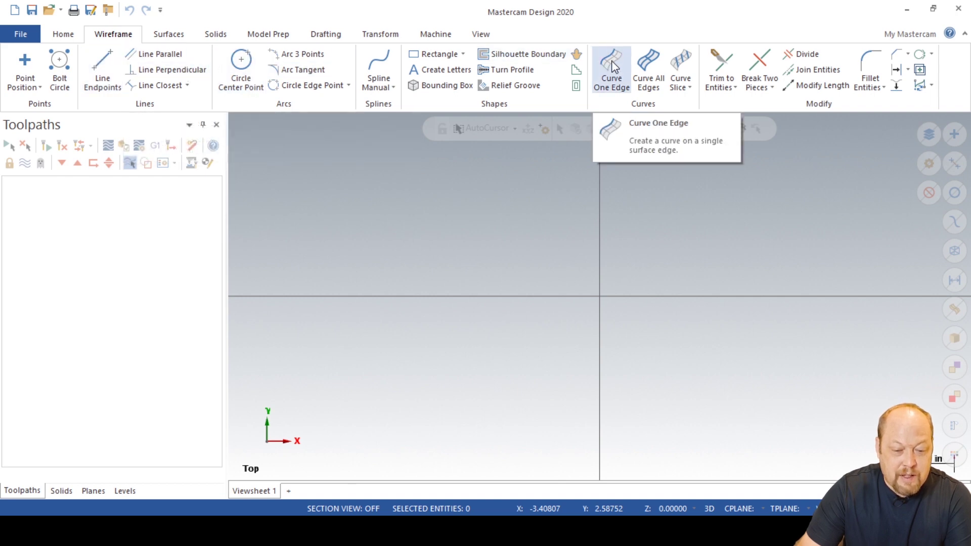
click(431, 56)
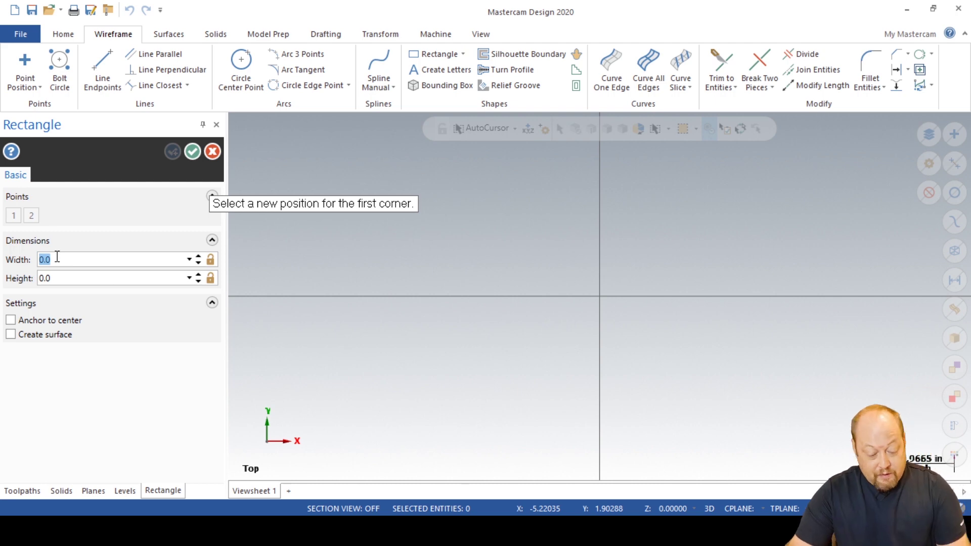
text(2)
key(Tab)
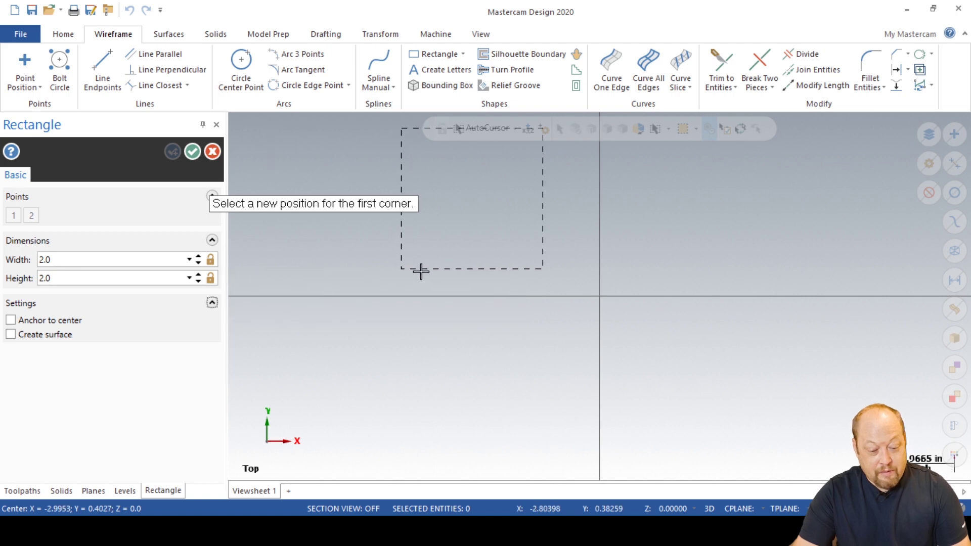
click(10, 321)
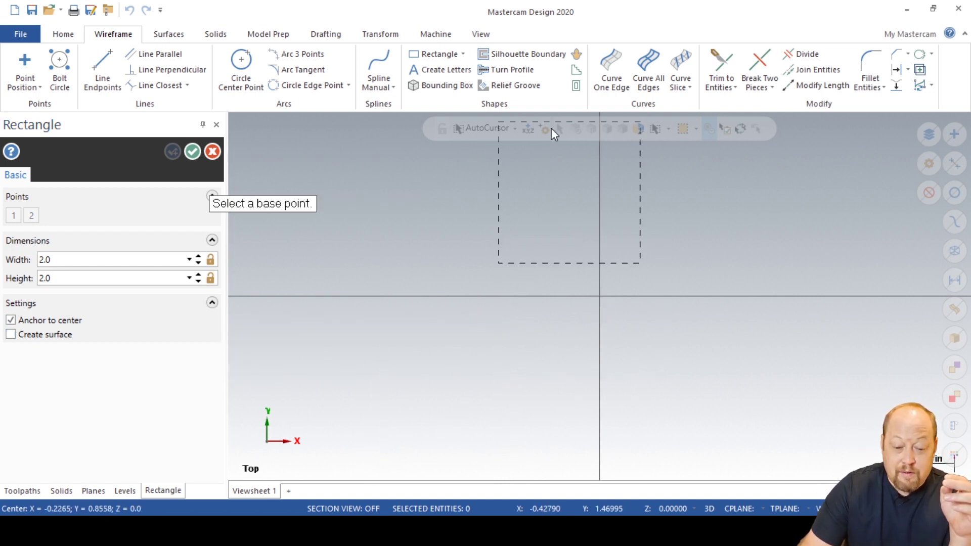
click(471, 33)
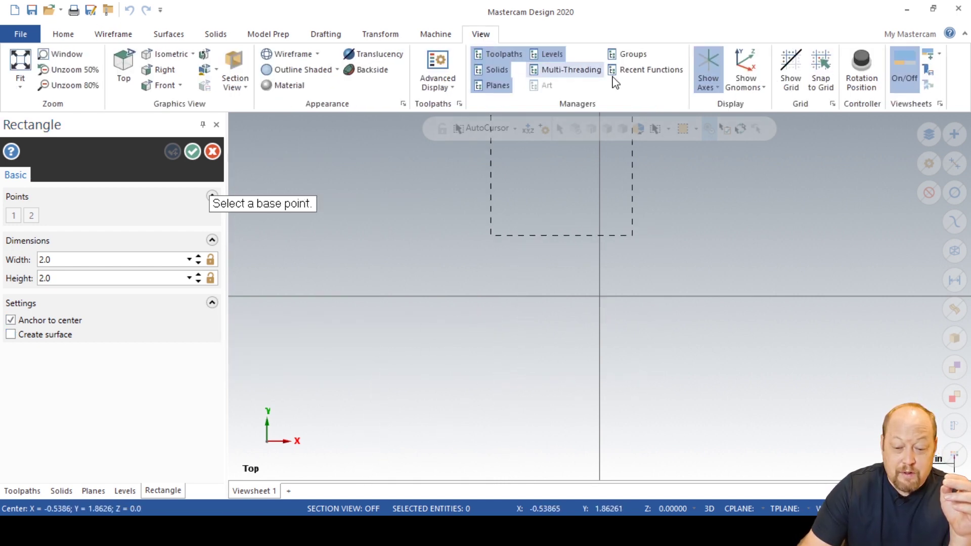
click(708, 66)
click(711, 66)
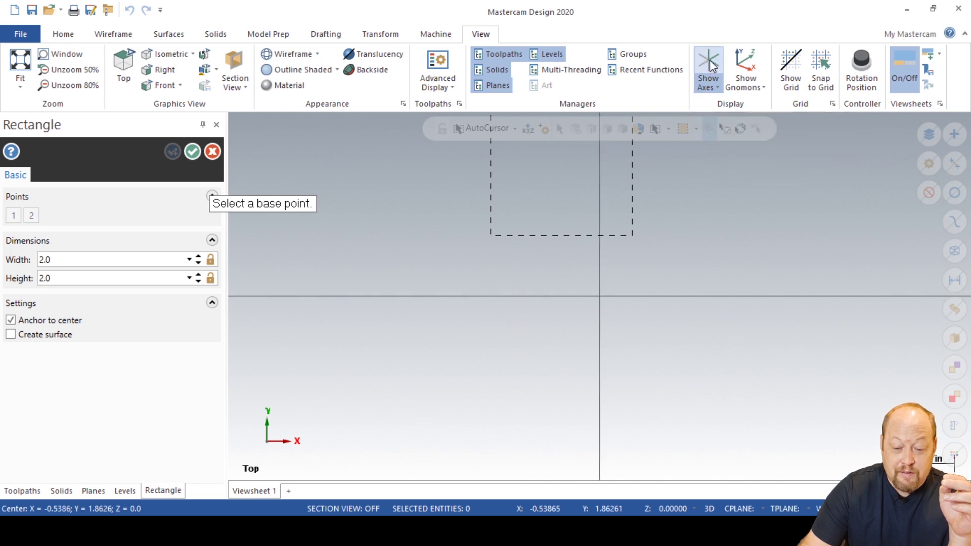
click(605, 295)
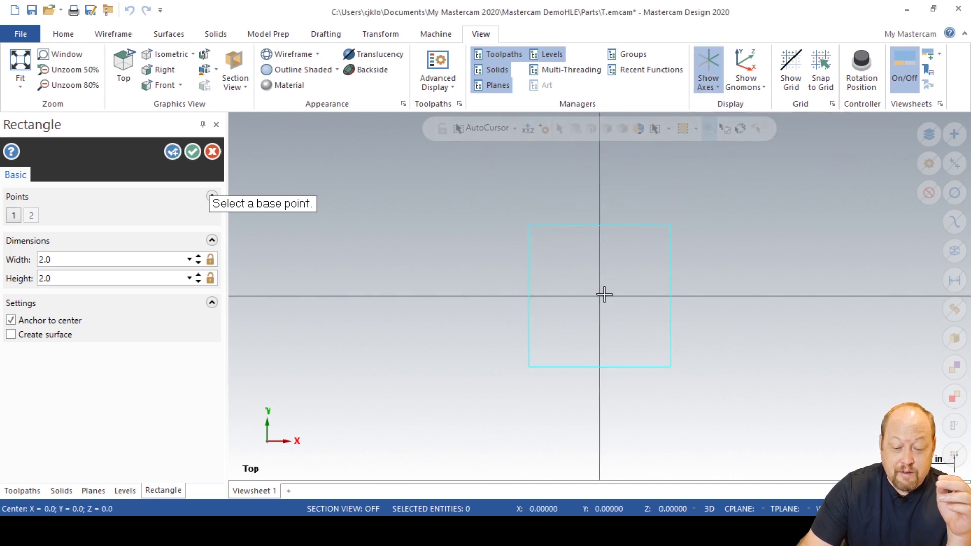
click(193, 151)
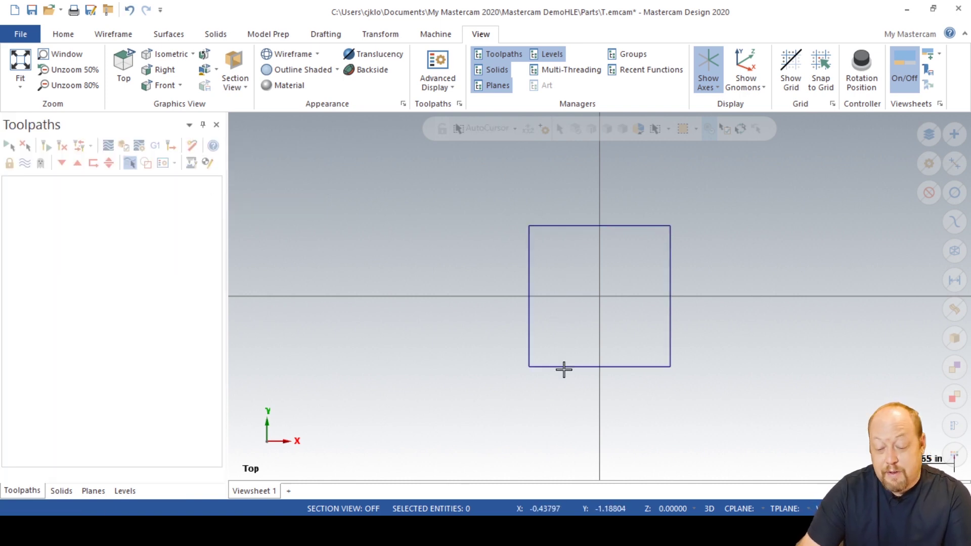
- Draw a center-point circle at the origin with its diameter locked to 0.625 in
click(130, 38)
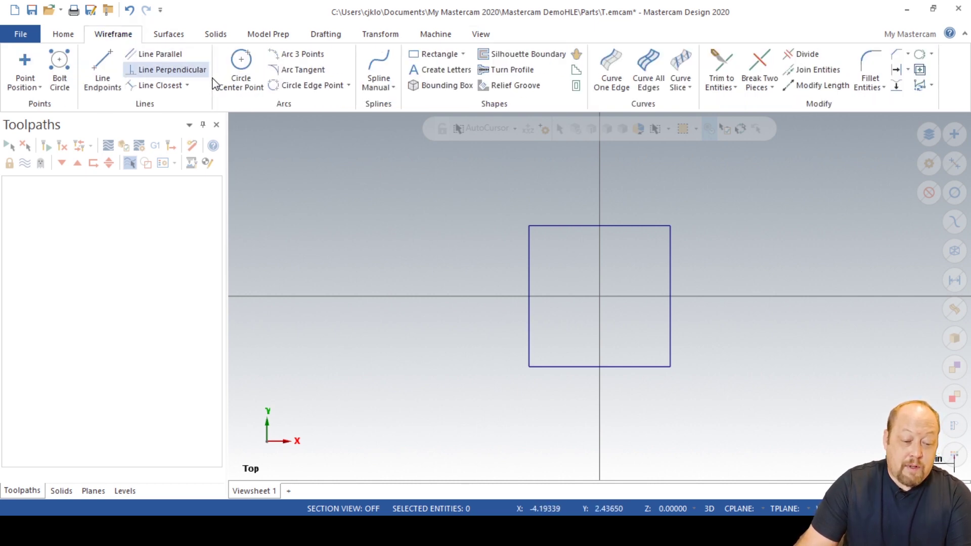
click(240, 68)
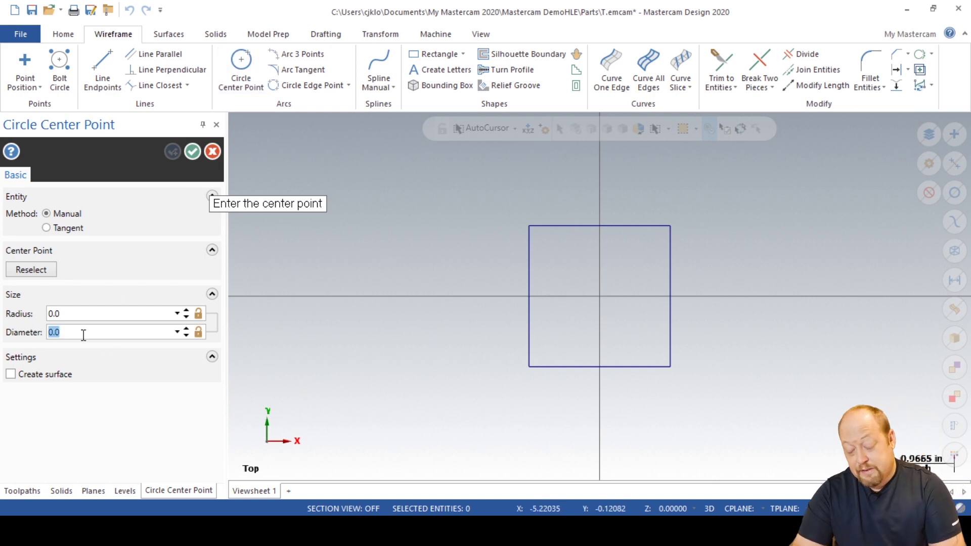
text(.625)
key(Return)
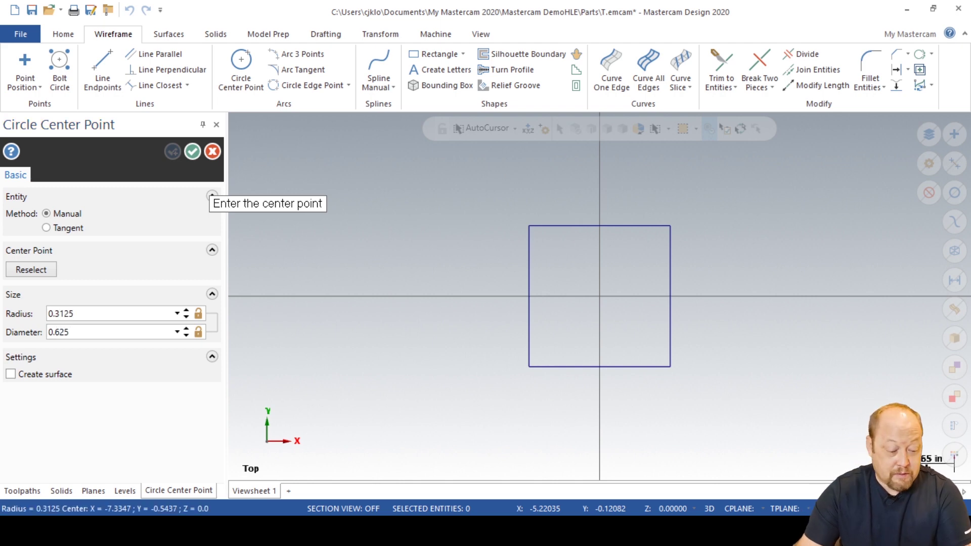
click(199, 333)
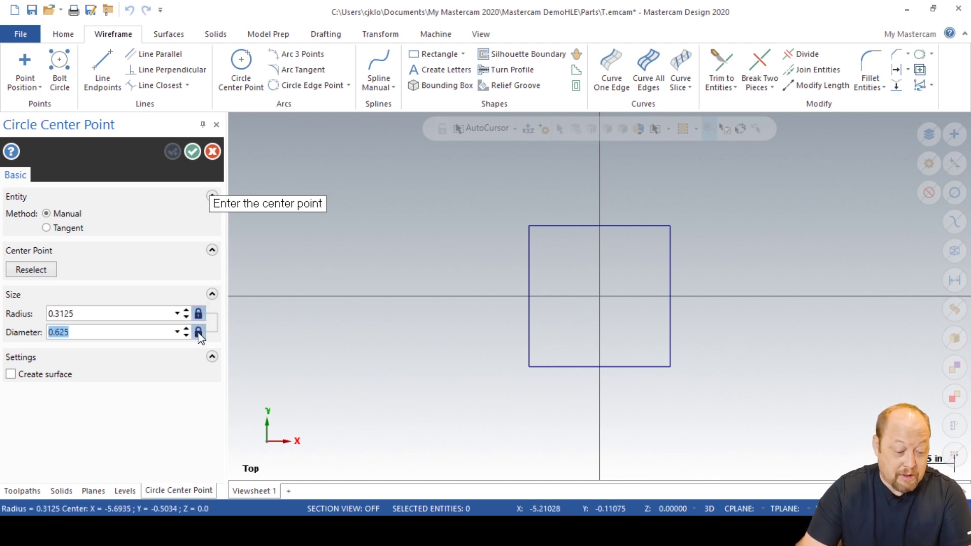
click(596, 298)
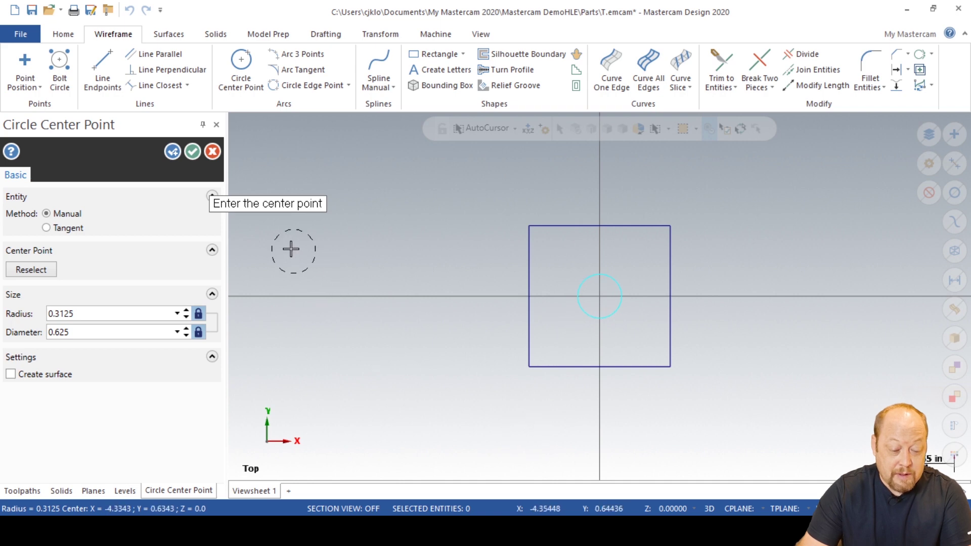
click(192, 153)
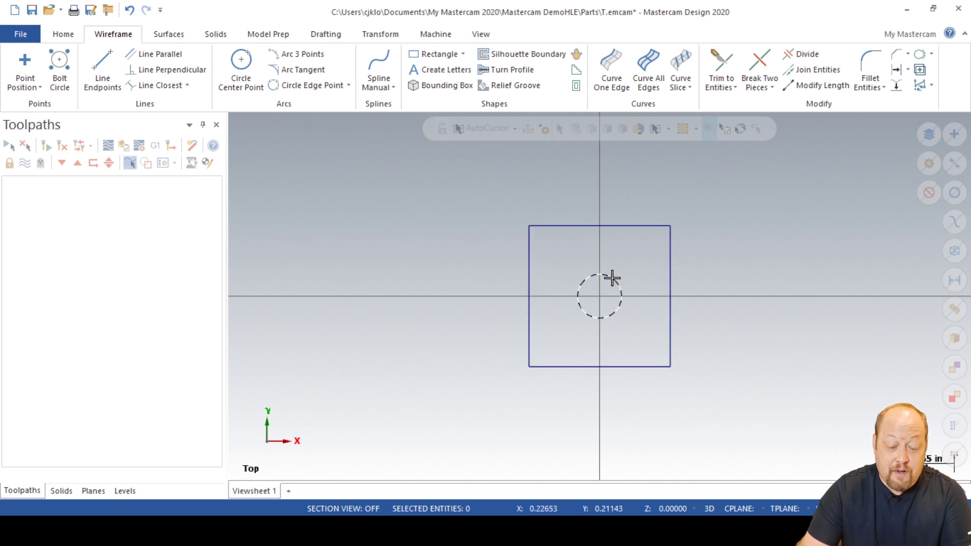
- Translate the rectangle and circle by -0.5 in along Z with the Join method, connecting originals and copies
drag(478, 186, 698, 393)
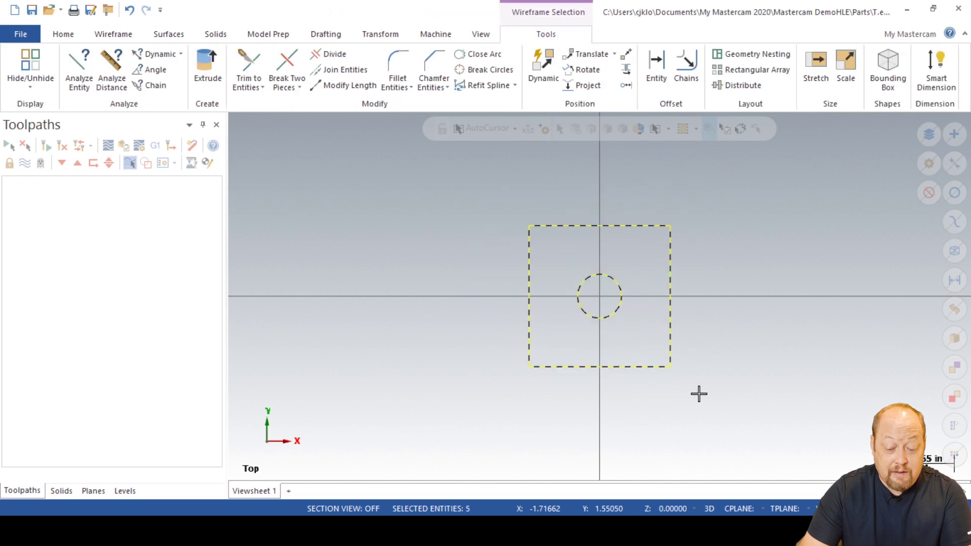
click(379, 36)
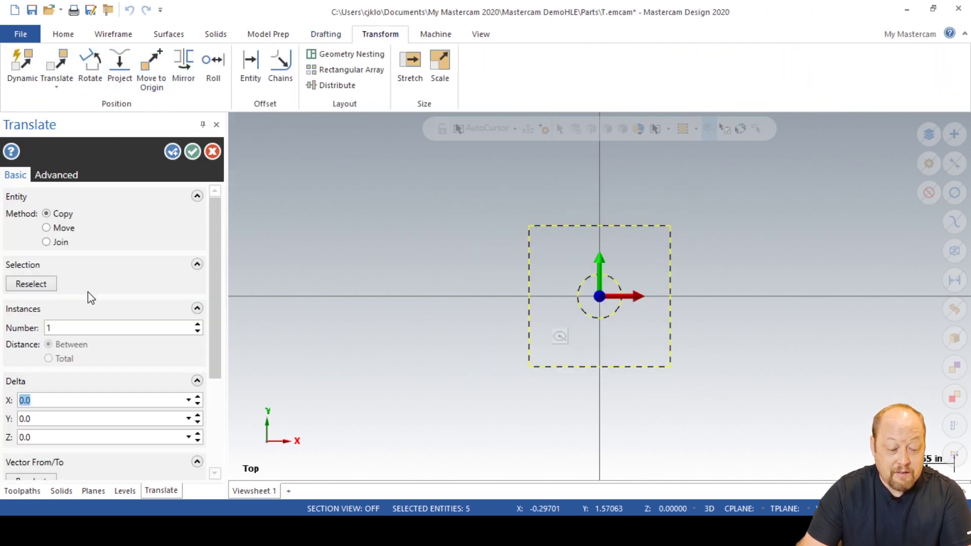
click(198, 441)
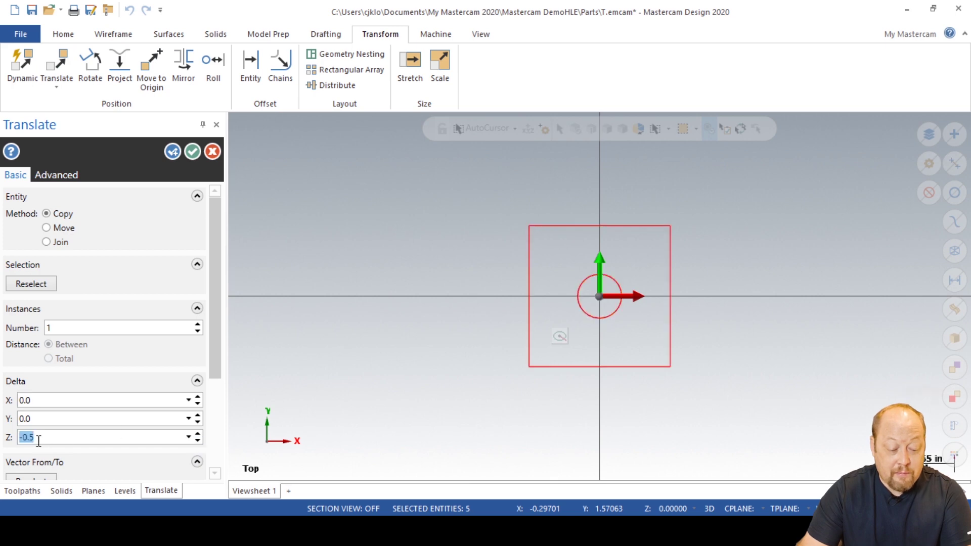
click(46, 242)
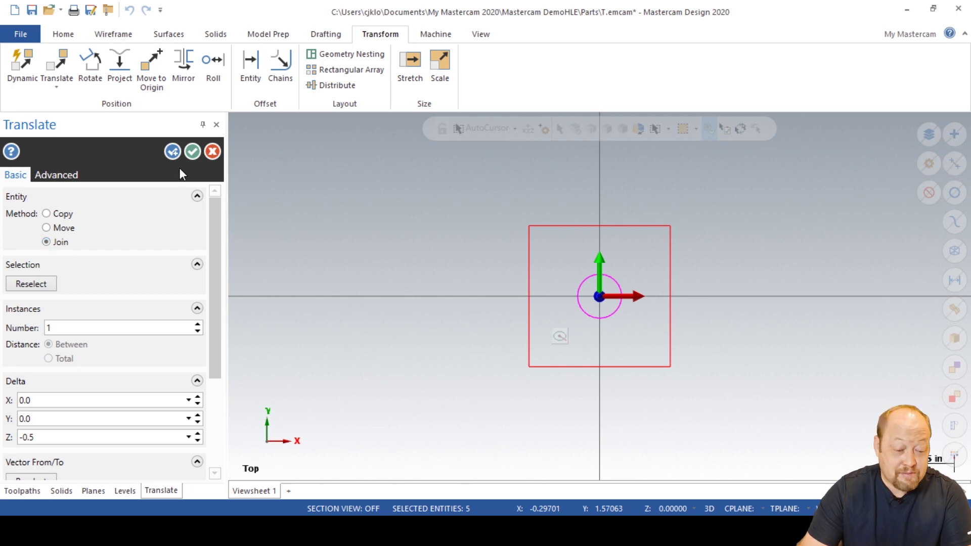
click(192, 151)
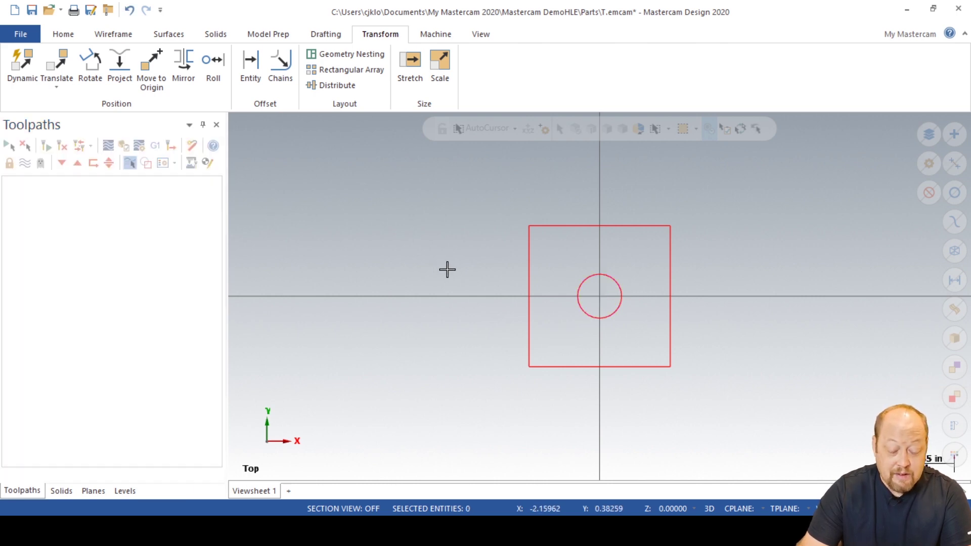
- Clear the temporary transform colors from the wireframe block and cylinder
middle_drag(447, 269, 413, 213)
middle_drag(680, 331, 665, 312)
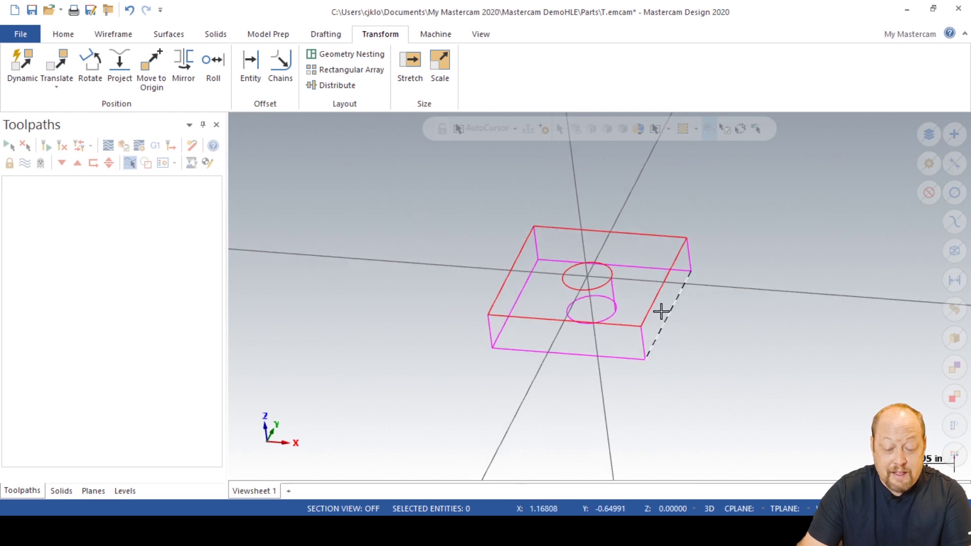
right_click(466, 207)
click(508, 187)
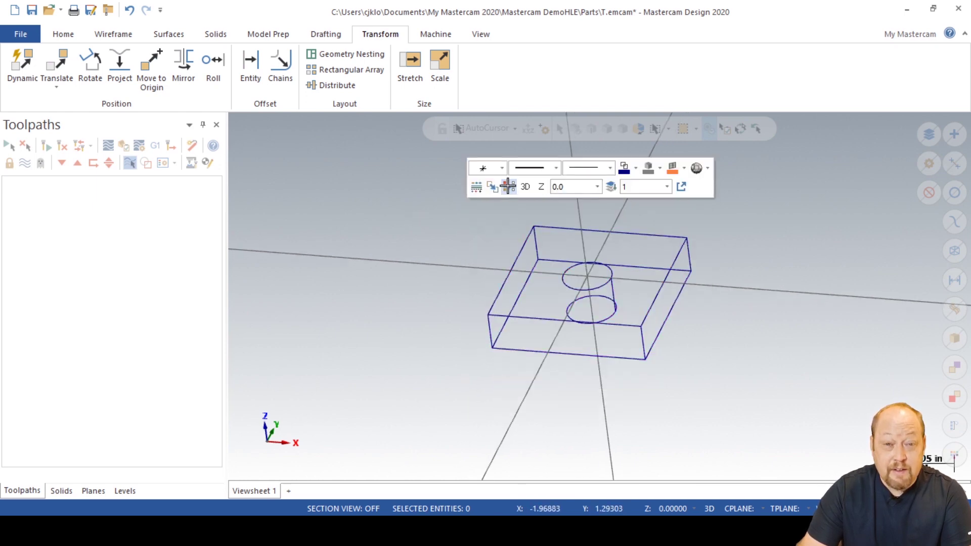
- Create a lofted surface between the lower and upper rectangle chains to form the block's side walls
click(177, 35)
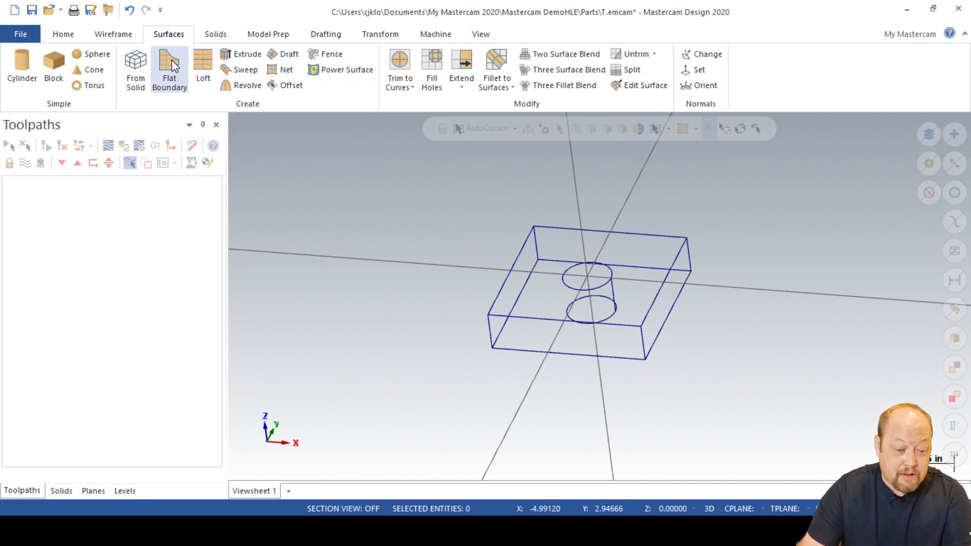
click(201, 66)
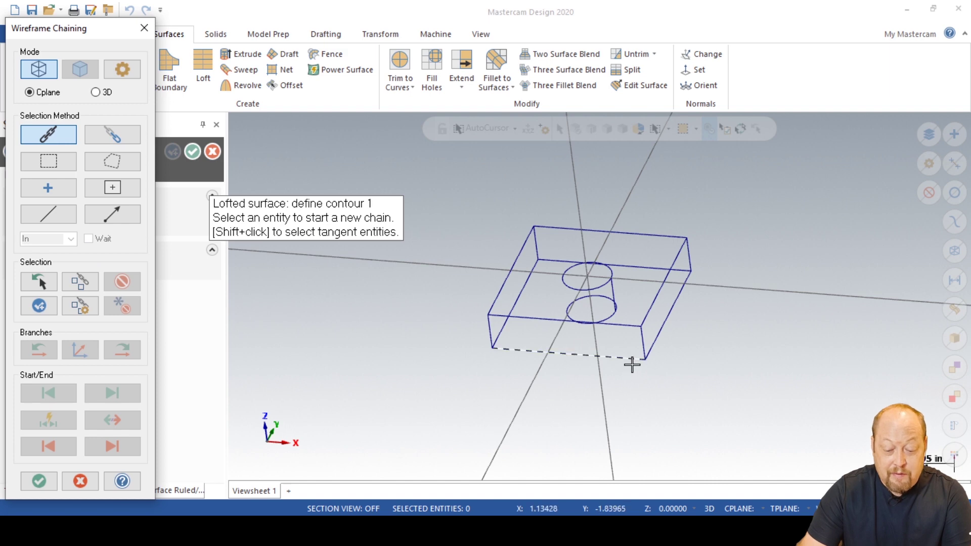
click(632, 363)
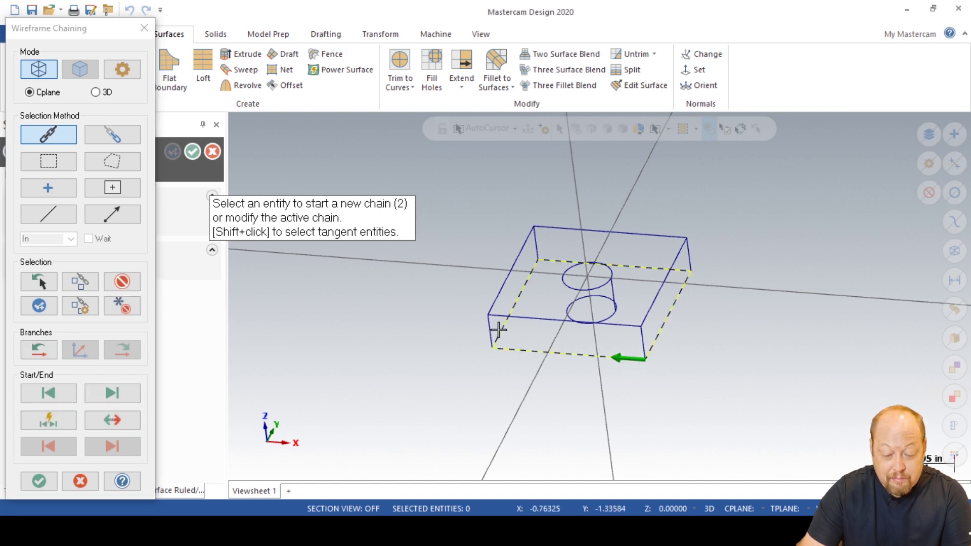
click(630, 326)
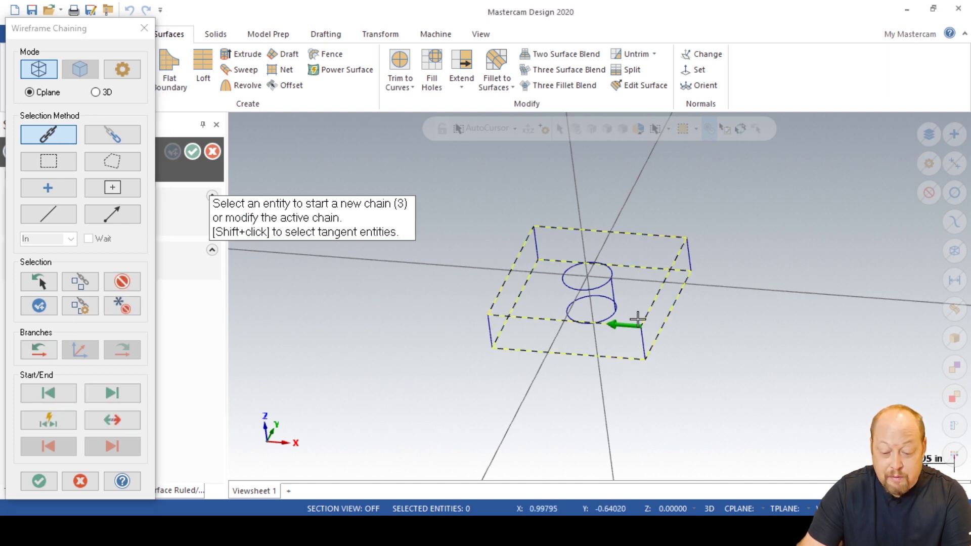
click(39, 480)
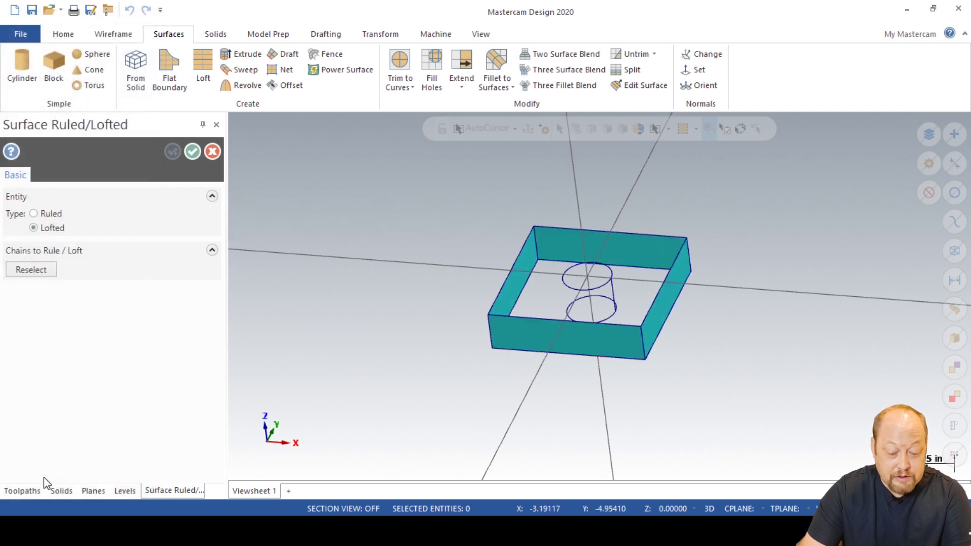
click(169, 153)
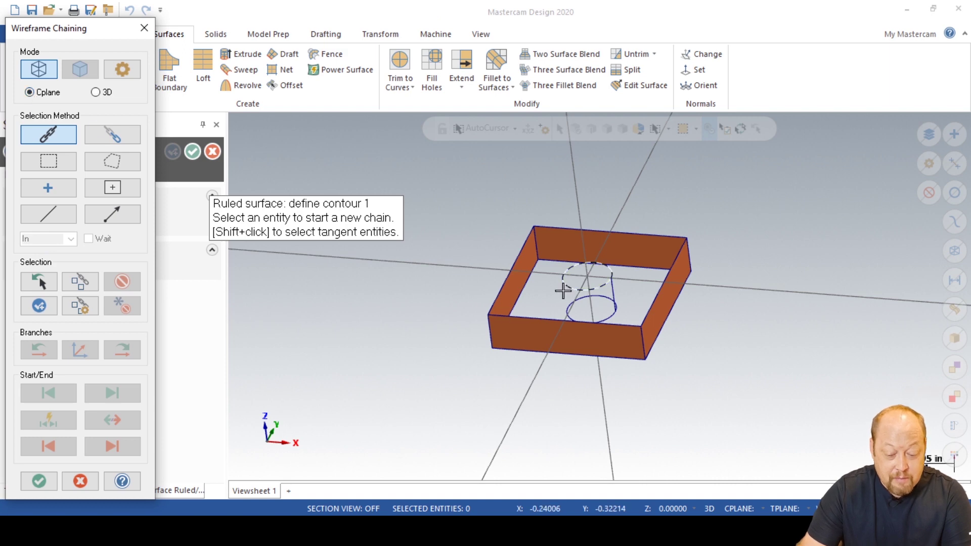
- Create a lofted surface between the lower and upper circles to form the hole's wall
click(602, 299)
click(602, 266)
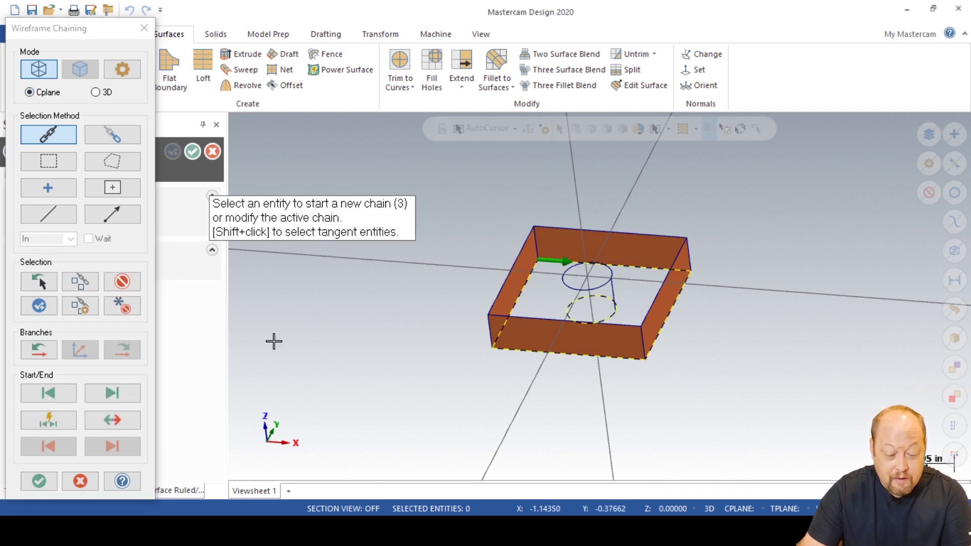
click(122, 282)
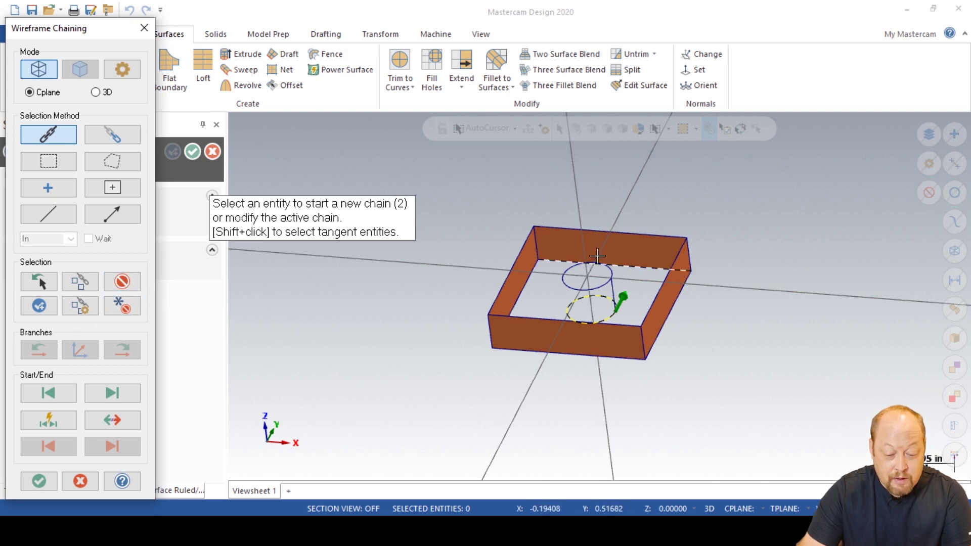
click(642, 264)
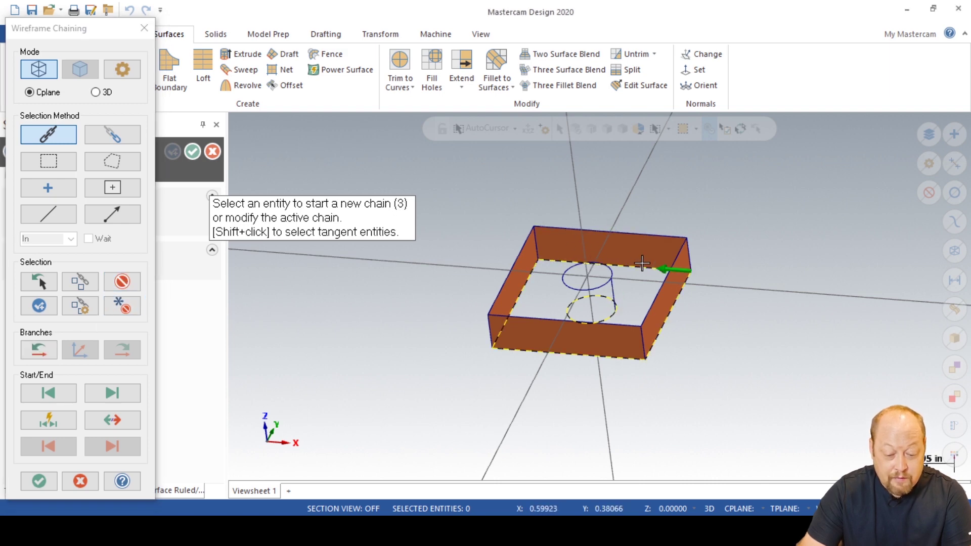
click(123, 284)
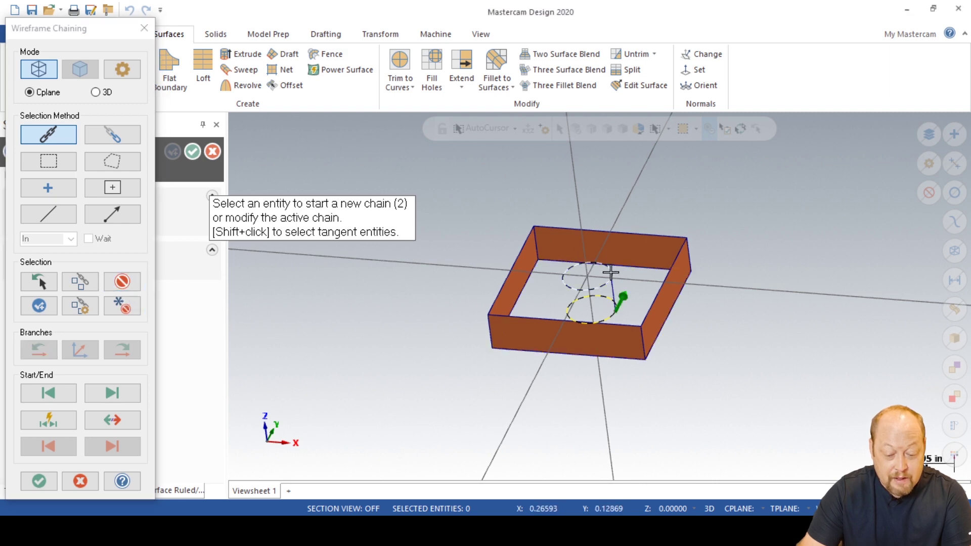
click(610, 272)
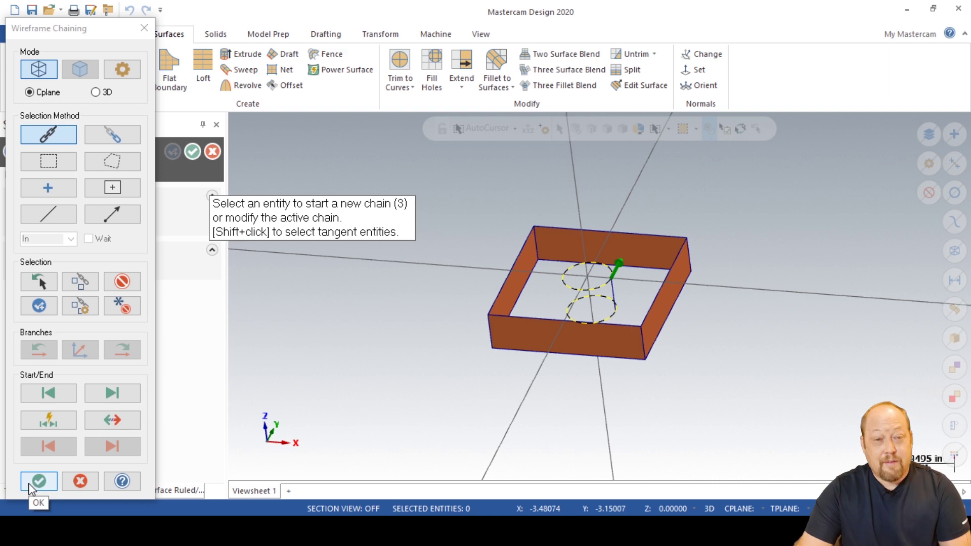
click(30, 484)
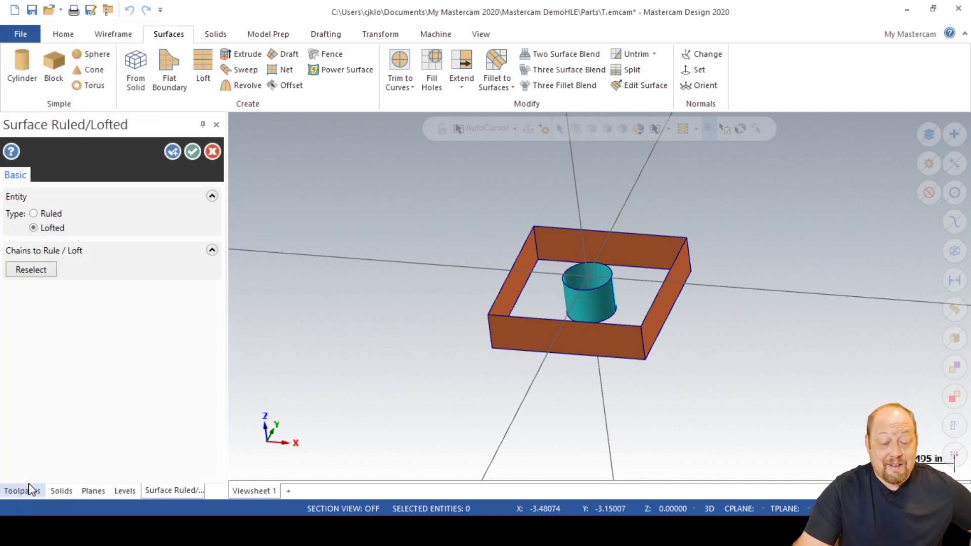
click(192, 151)
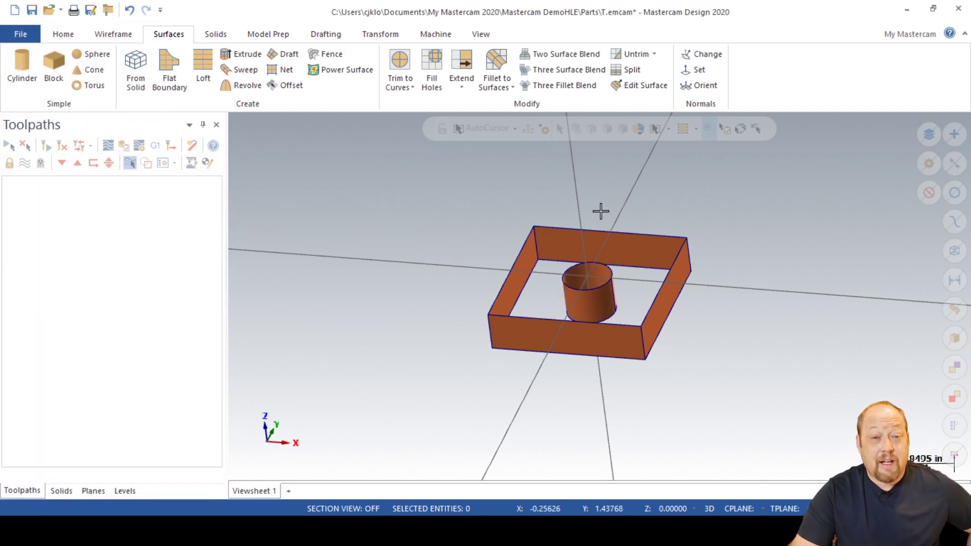
- Create a flat boundary surface from the lower rectangle and lower circle, chained in Cplane mode, to close the block's underside
middle_drag(545, 208, 506, 193)
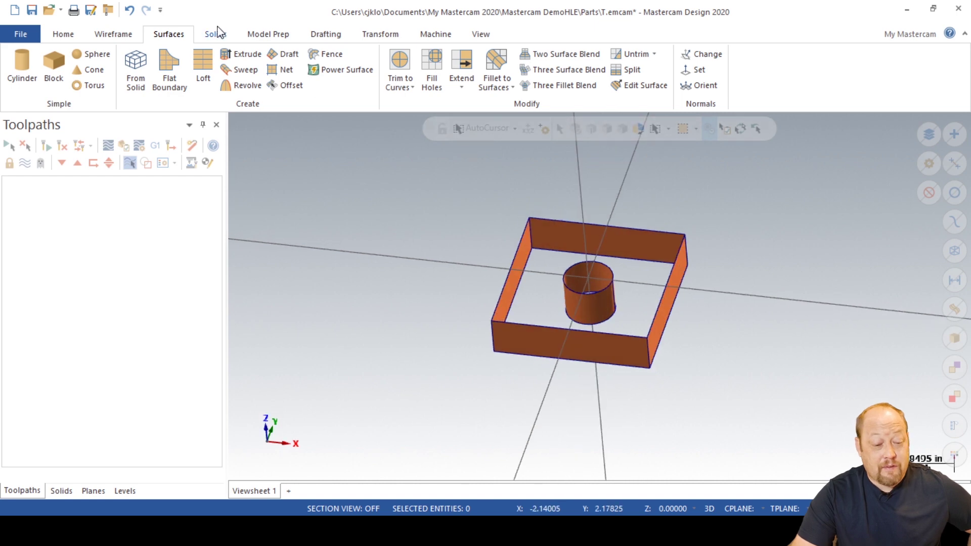
click(170, 66)
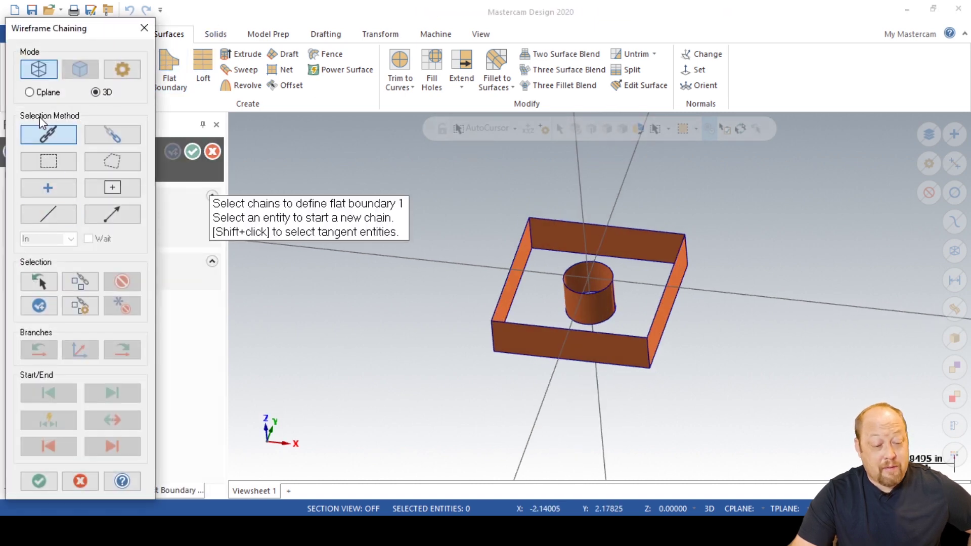
click(30, 92)
click(663, 260)
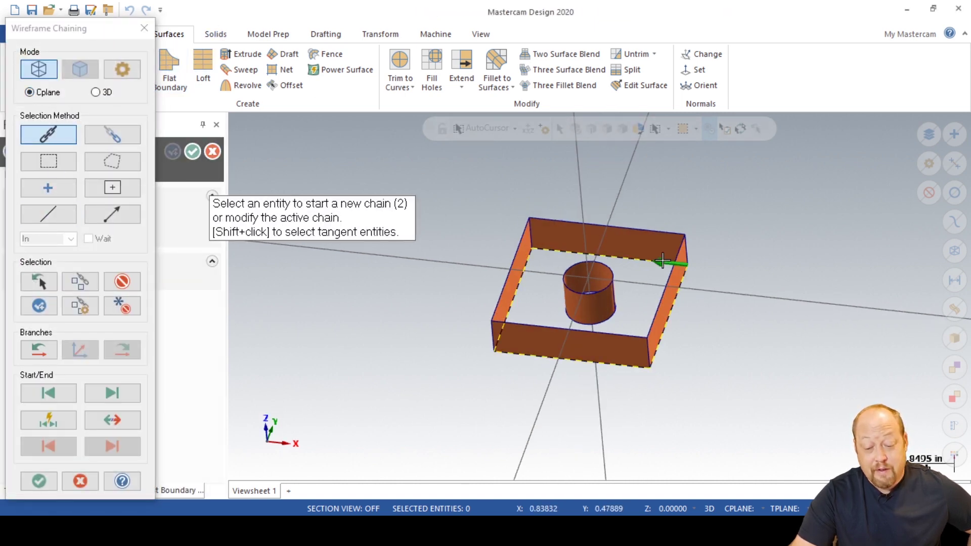
click(618, 319)
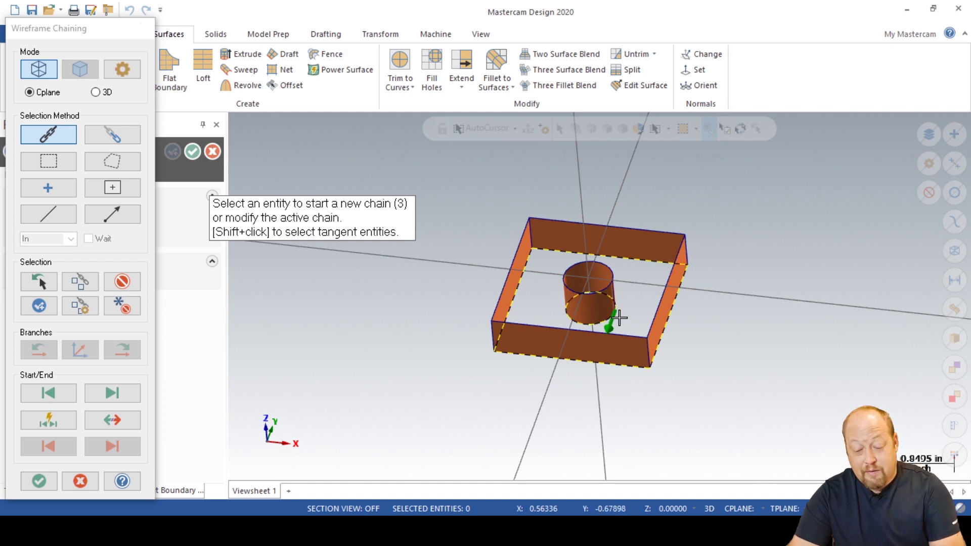
key(Return)
- Create a second flat boundary surface from the upper rectangle and upper circle in Cplane mode to close the block's top face
click(30, 214)
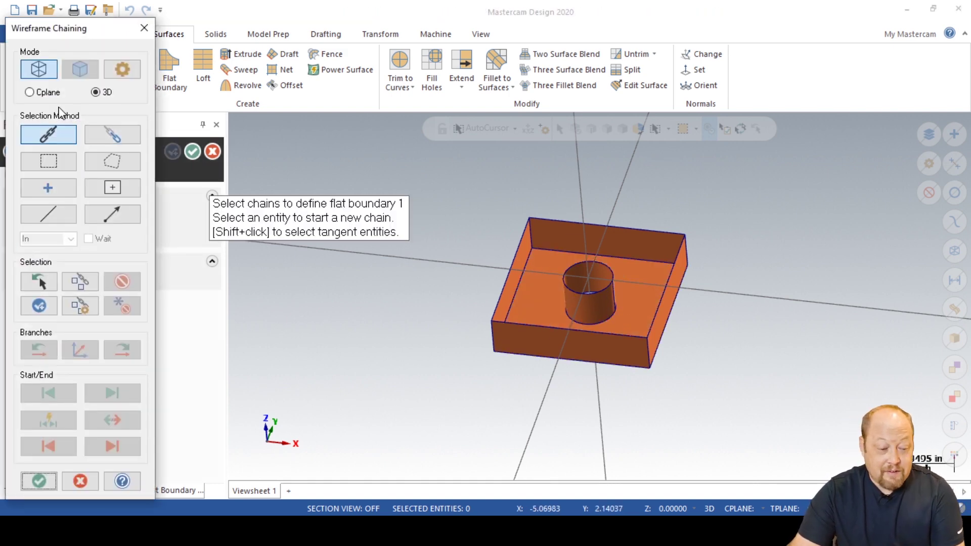
click(51, 92)
click(681, 231)
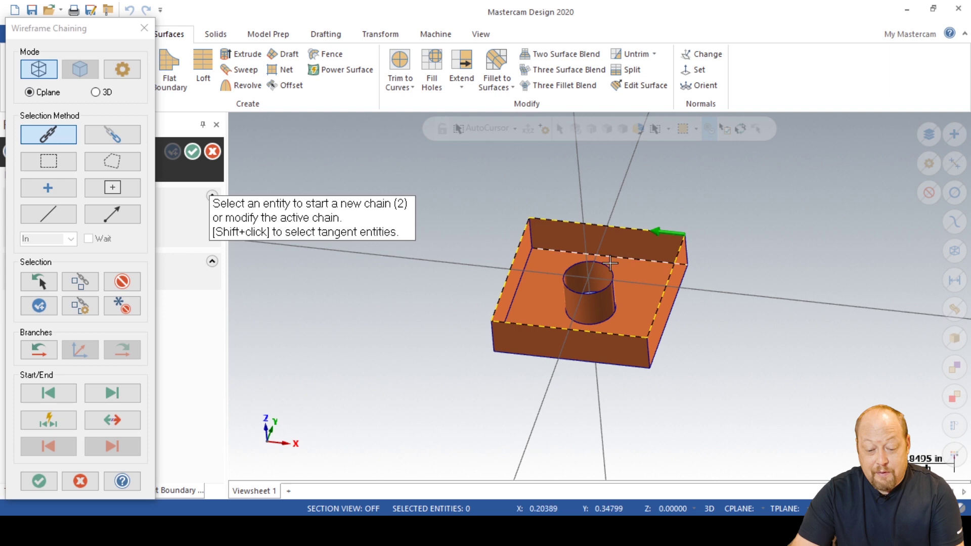
click(612, 265)
key(Return)
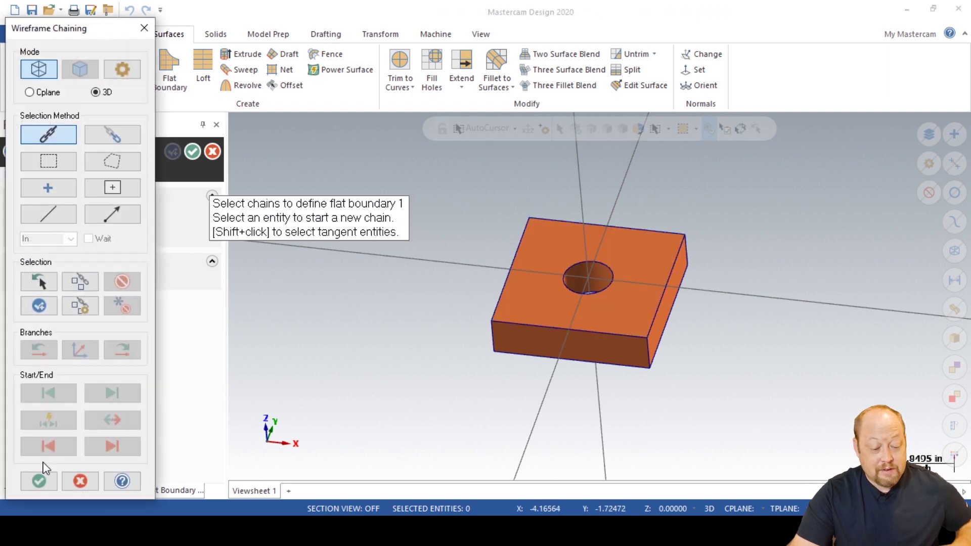
click(37, 480)
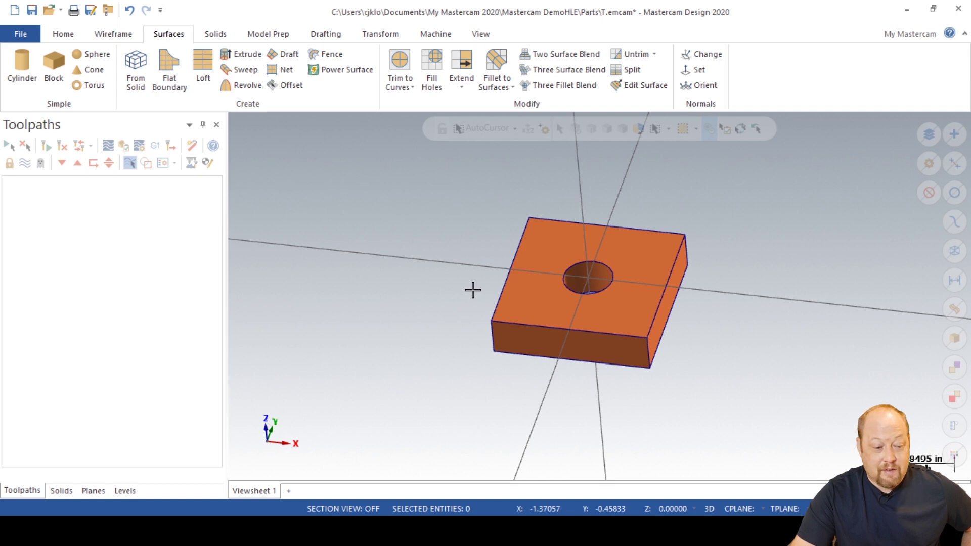
- Add a machine group using the default mill definition
scroll(531, 318, down, 1)
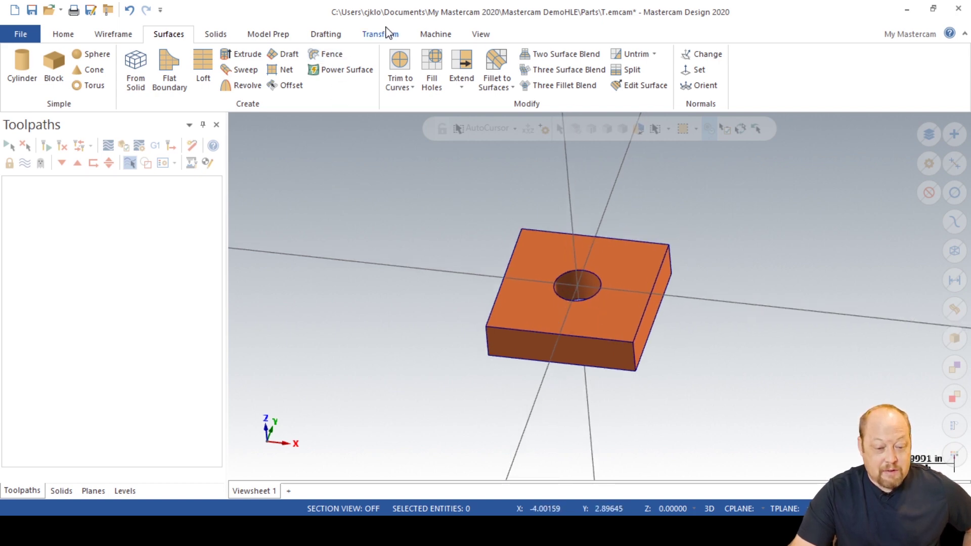
click(436, 35)
click(20, 83)
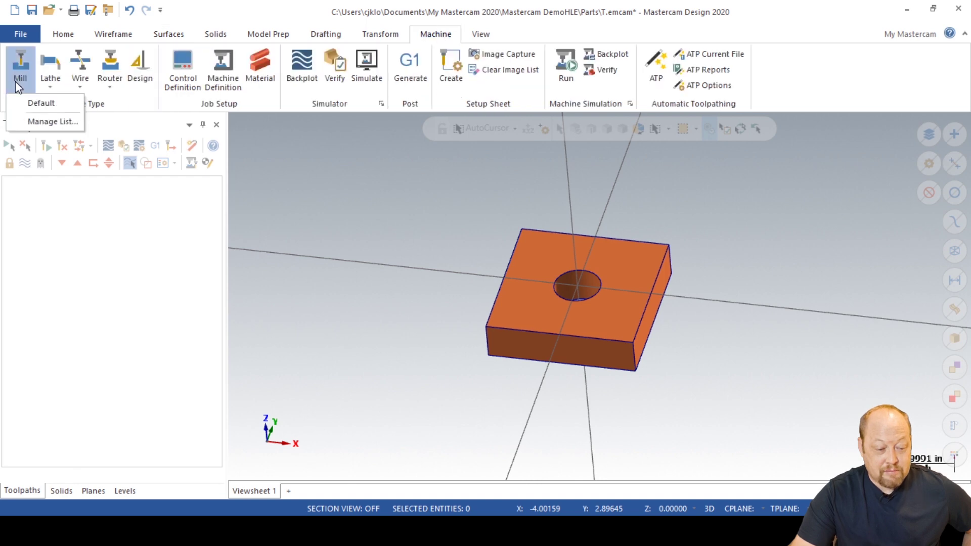
click(41, 103)
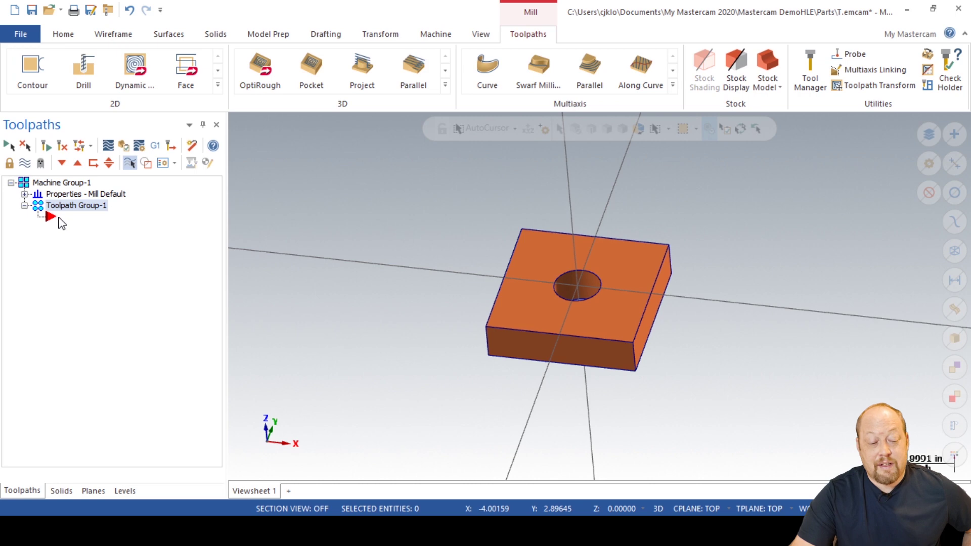
click(59, 219)
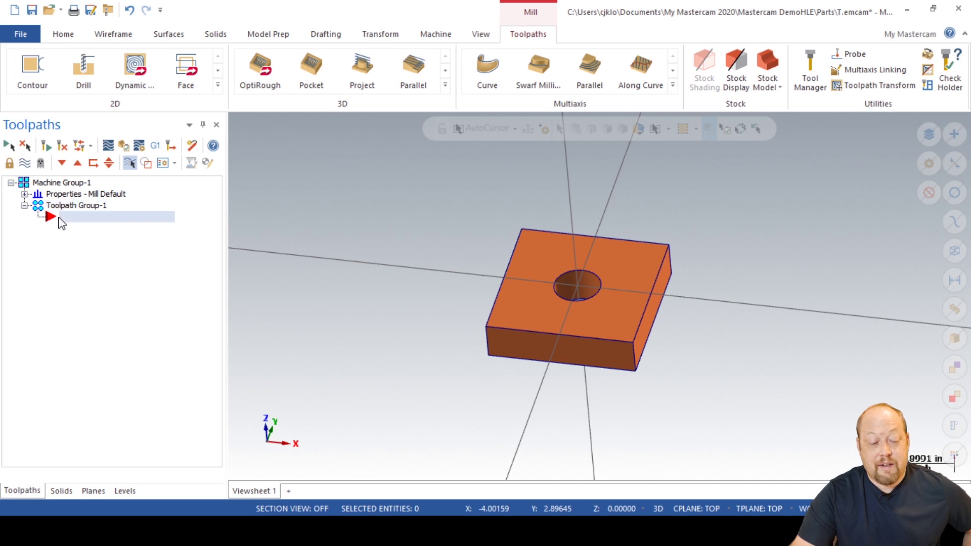
- Start a 2D Contour toolpath on the upper outer rectangle chain
click(28, 69)
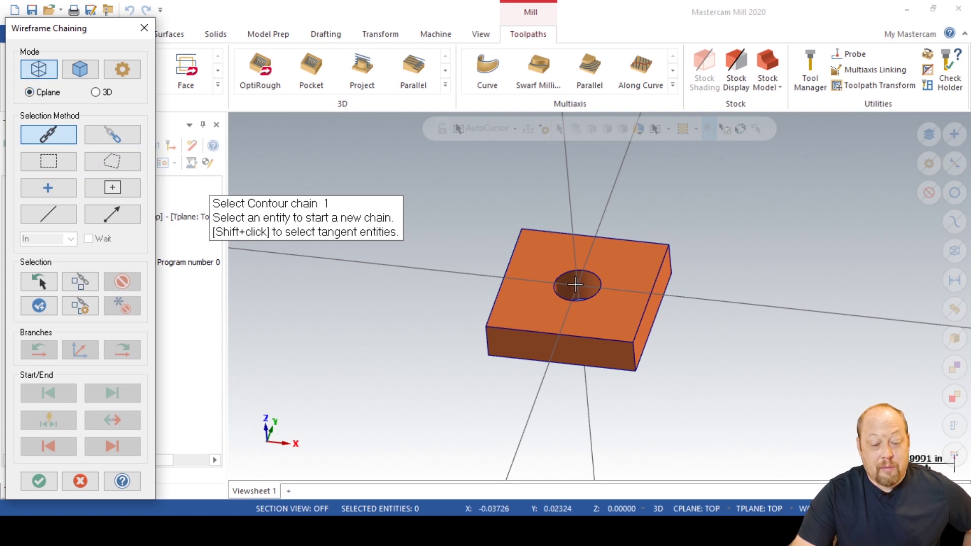
click(624, 344)
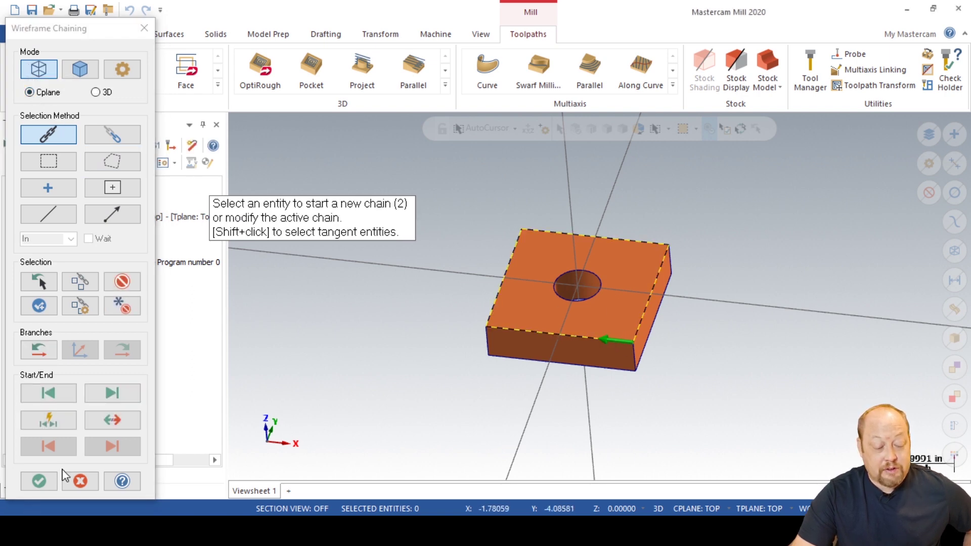
click(39, 481)
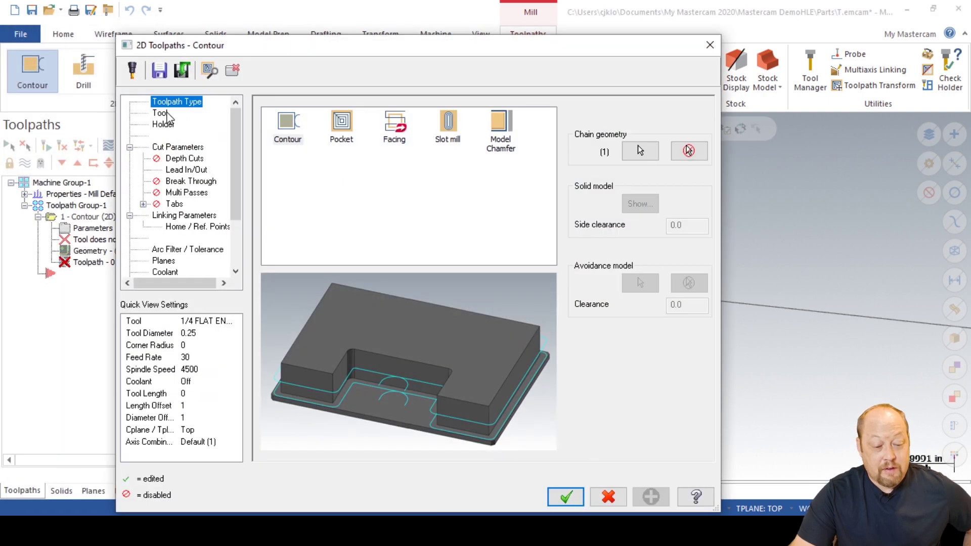
- Load the mill_inch.tooldb tool library for the contour toolpath's tool selection
click(161, 113)
click(303, 338)
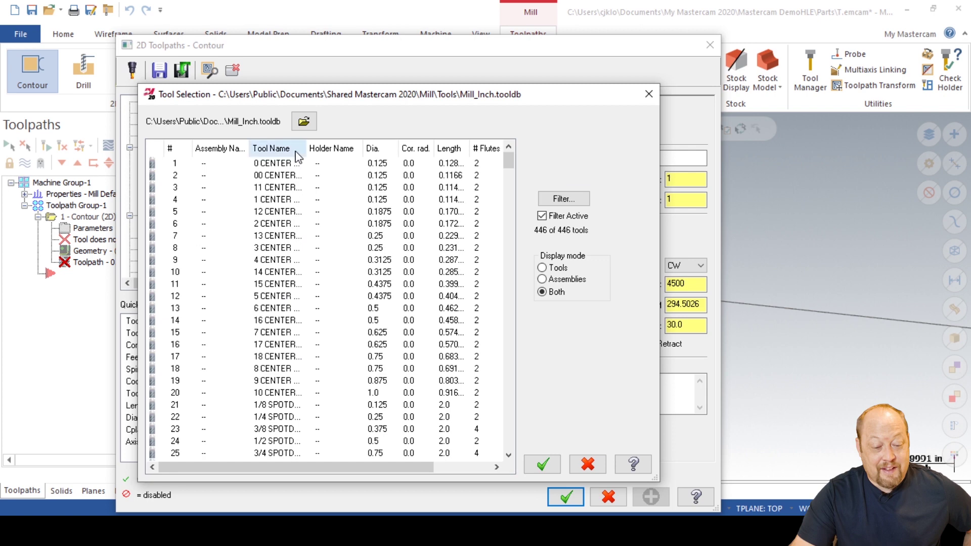
click(304, 123)
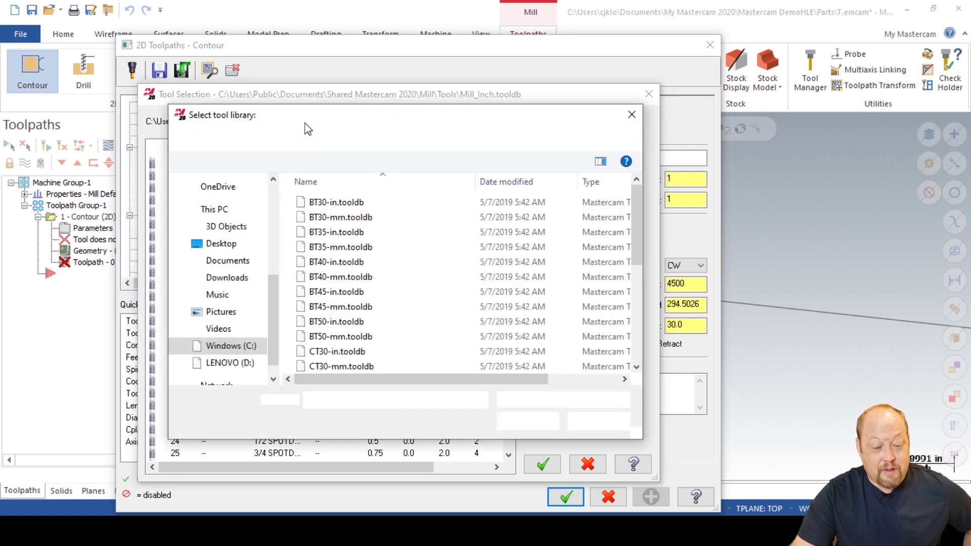
scroll(344, 303, down, 5)
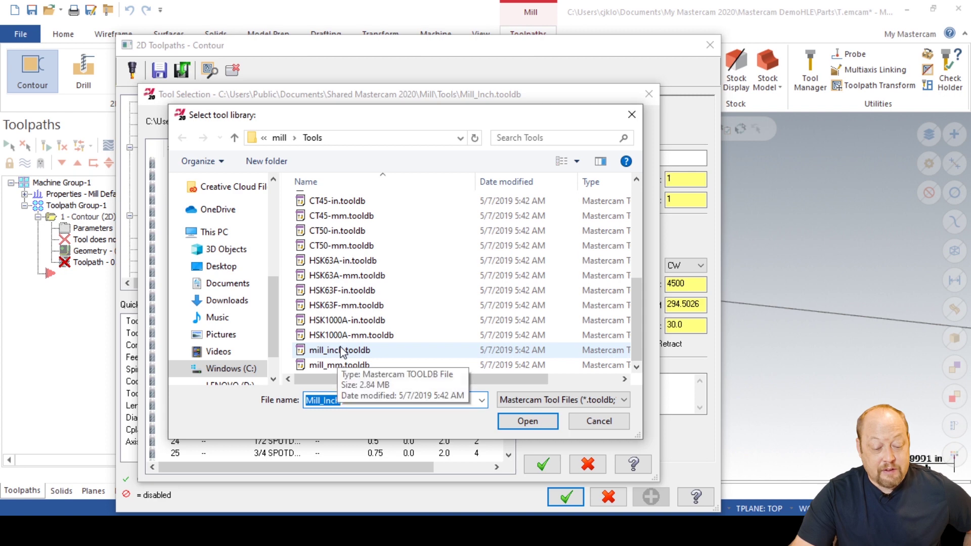
double_click(340, 350)
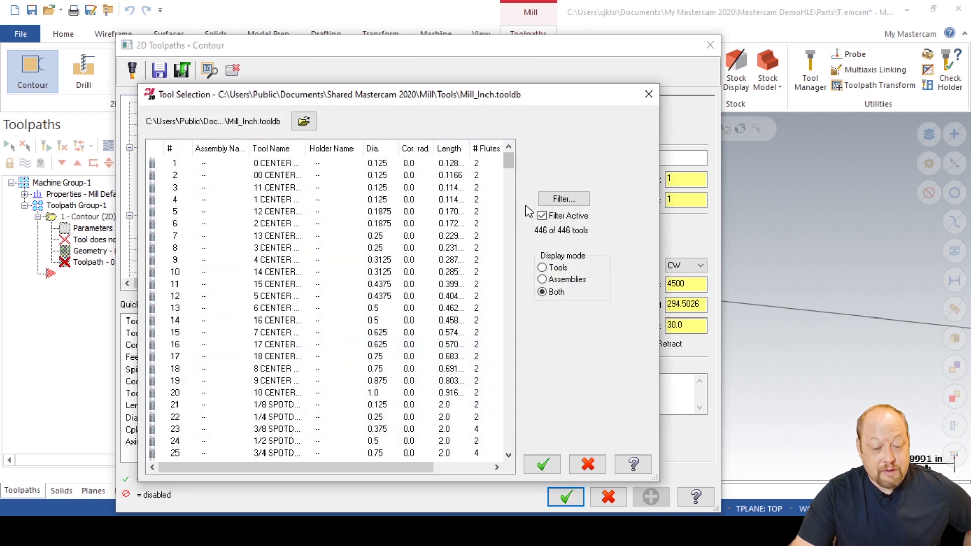
- Filter the tool library to flat endmills only and pick the 1/2 FLAT ENDMILL for the contour toolpath
click(562, 198)
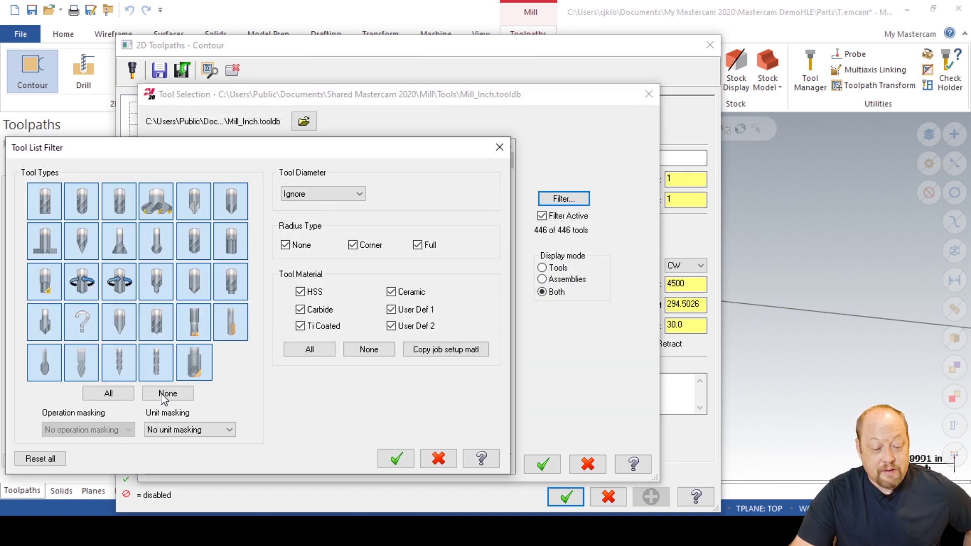
click(165, 394)
click(35, 206)
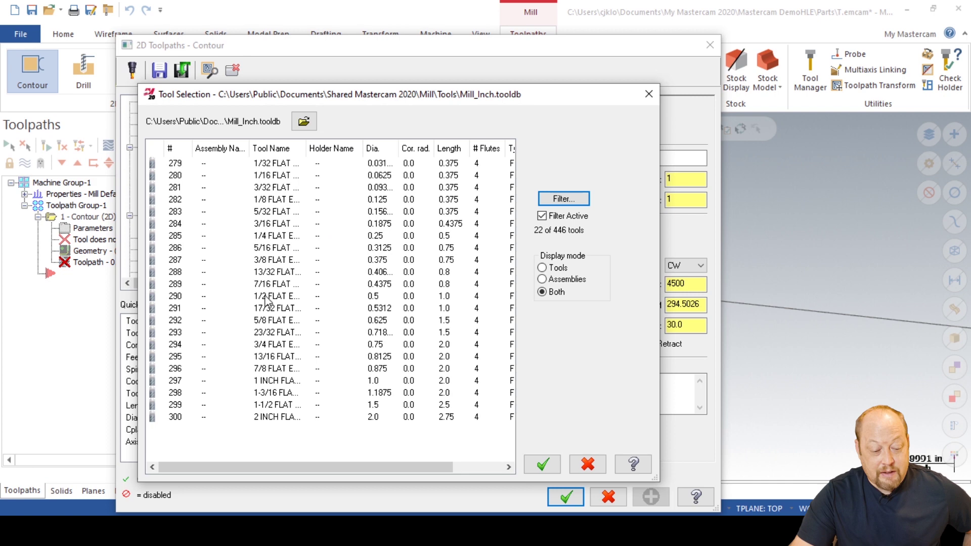
double_click(267, 296)
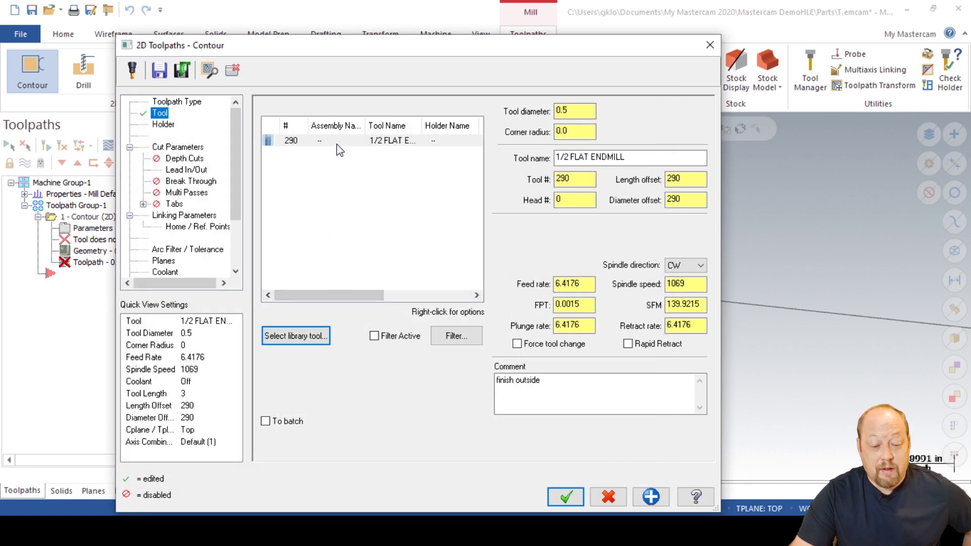
- Edit the 1/2 flat endmill's geometry and set its shoulder length to 1.2
double_click(342, 141)
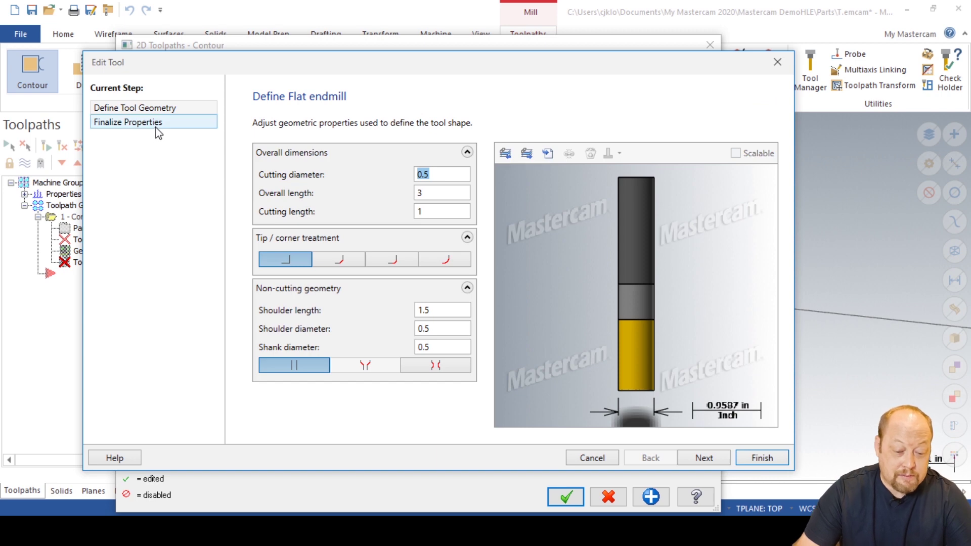
click(158, 127)
click(147, 108)
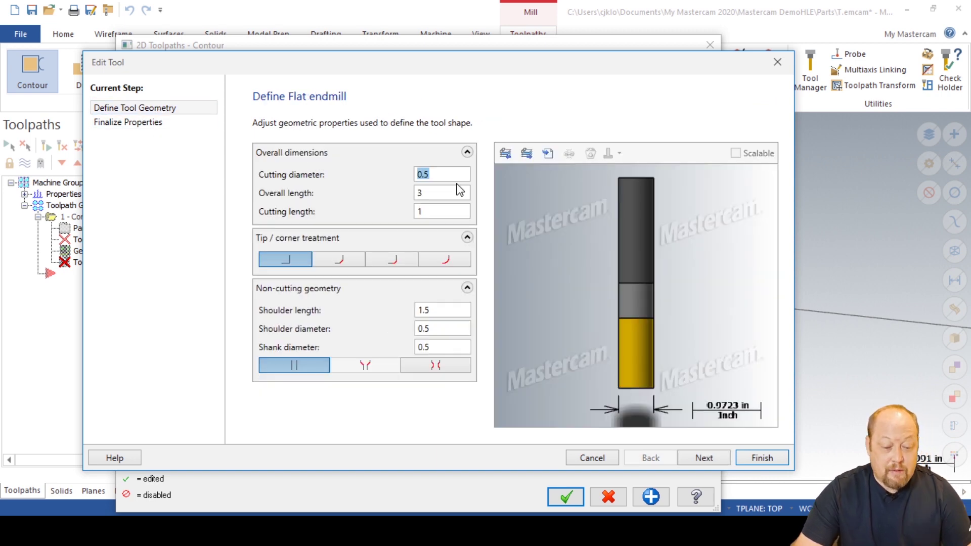
key(Tab)
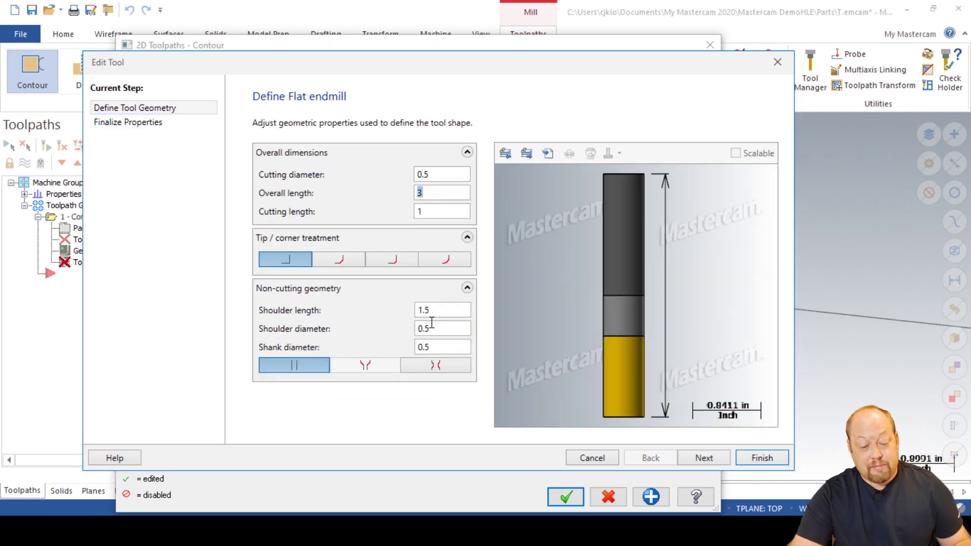
key(Tab)
key(Tab)
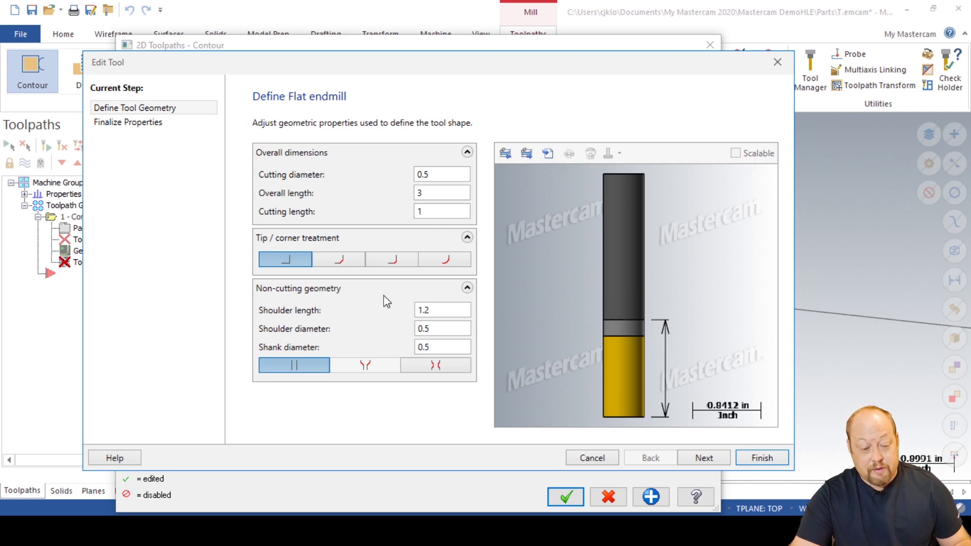
- Set the endmill's tool number, length offset and diameter offset to 1
click(170, 126)
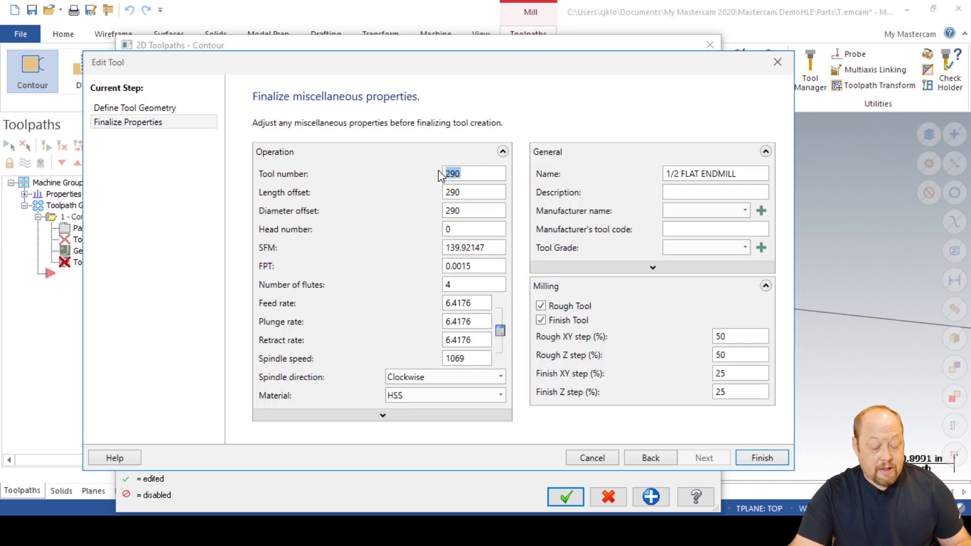
text(1)
key(Tab)
key(Tab)
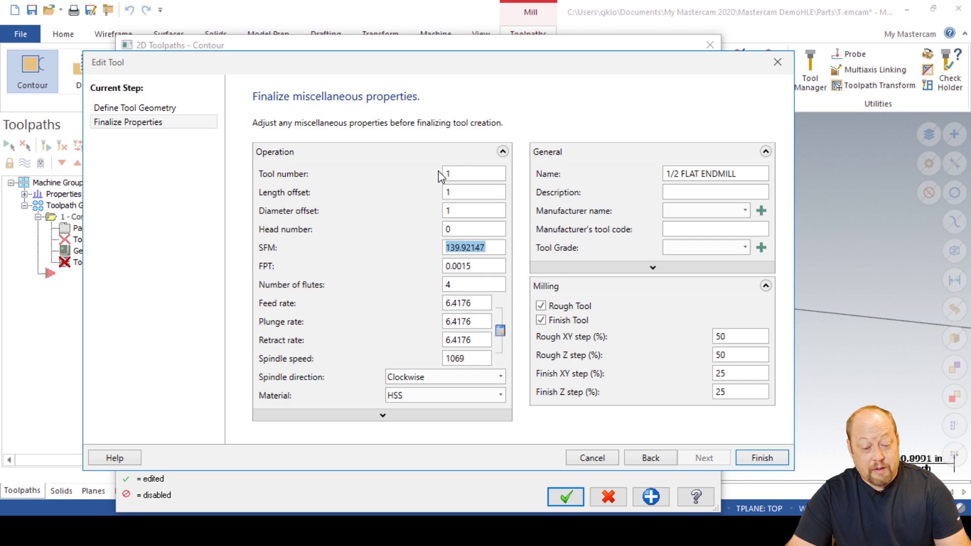
- Set the endmill's feed, plunge and retract rates to 50 and its spindle speed to 10000, and finish editing the tool
key(Tab)
key(Tab)
key(Tab)
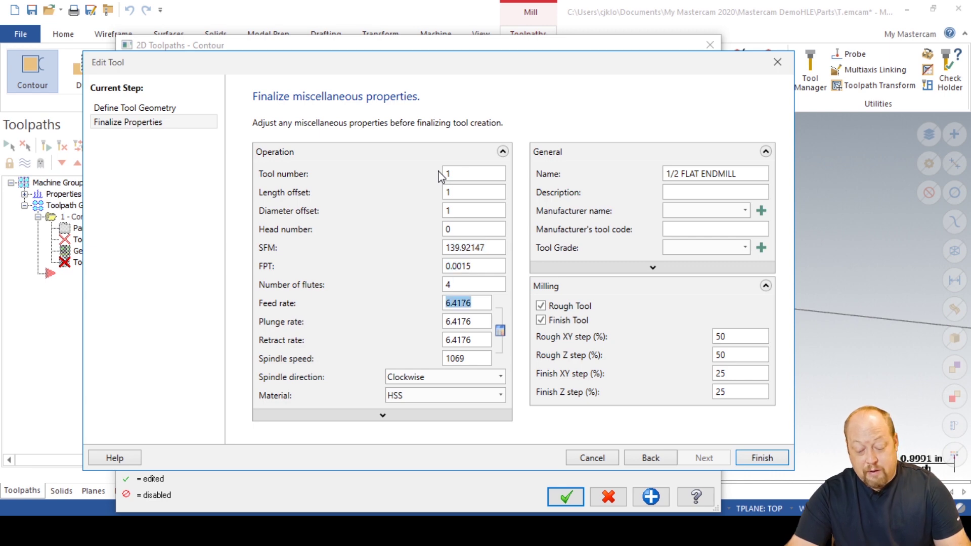
text(50)
key(Tab)
text(5)
key(Tab)
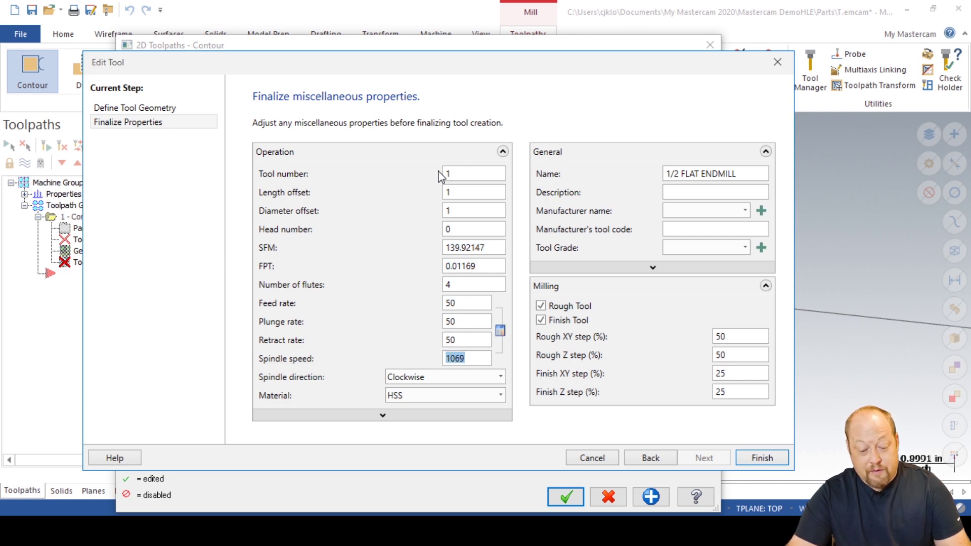
text(100)
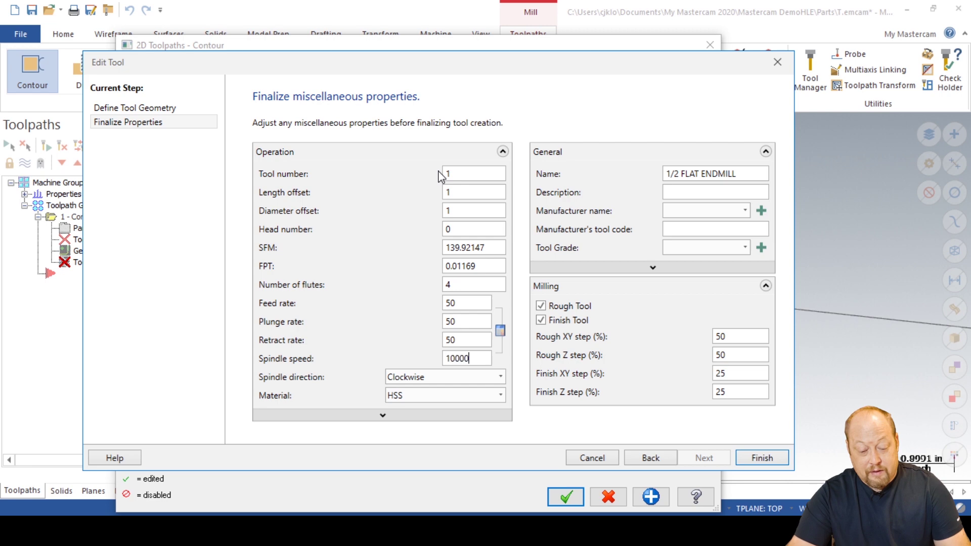
text(00)
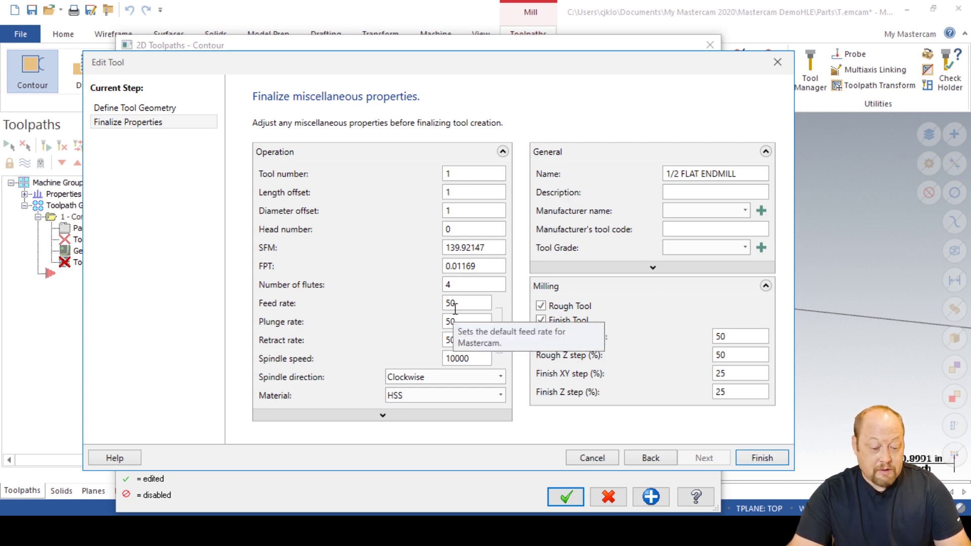
click(765, 458)
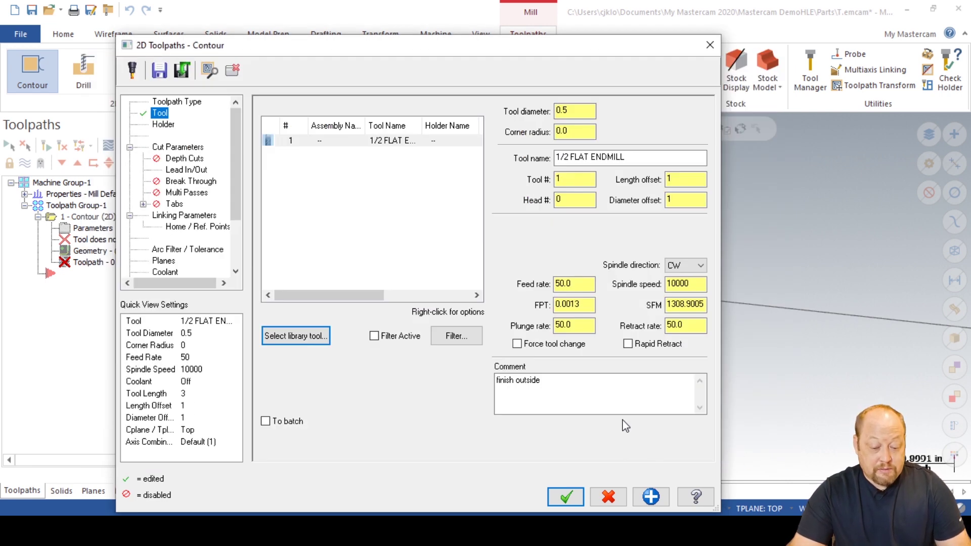
- Review the toolpath comment and the contour type setting in the cut parameters
drag(561, 383, 449, 371)
click(540, 381)
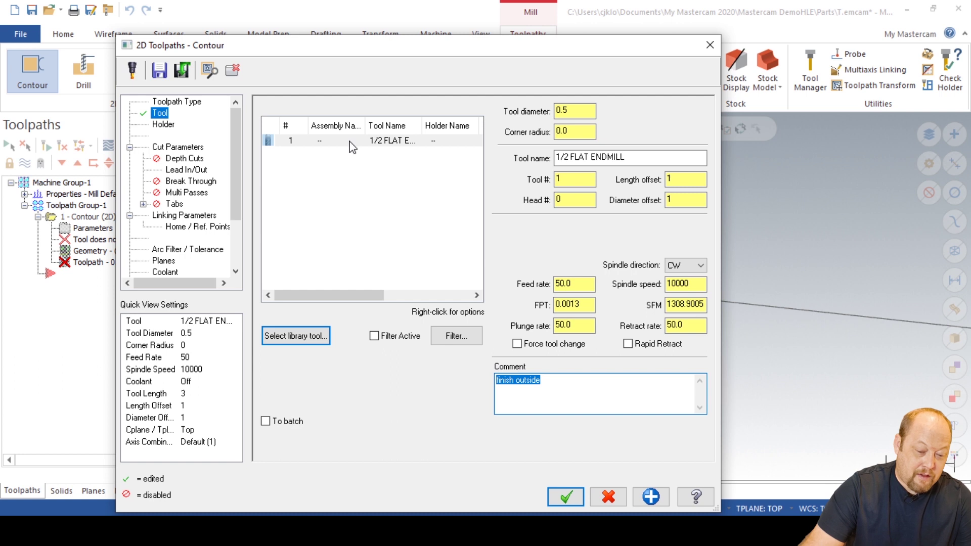
click(180, 148)
click(627, 138)
click(628, 138)
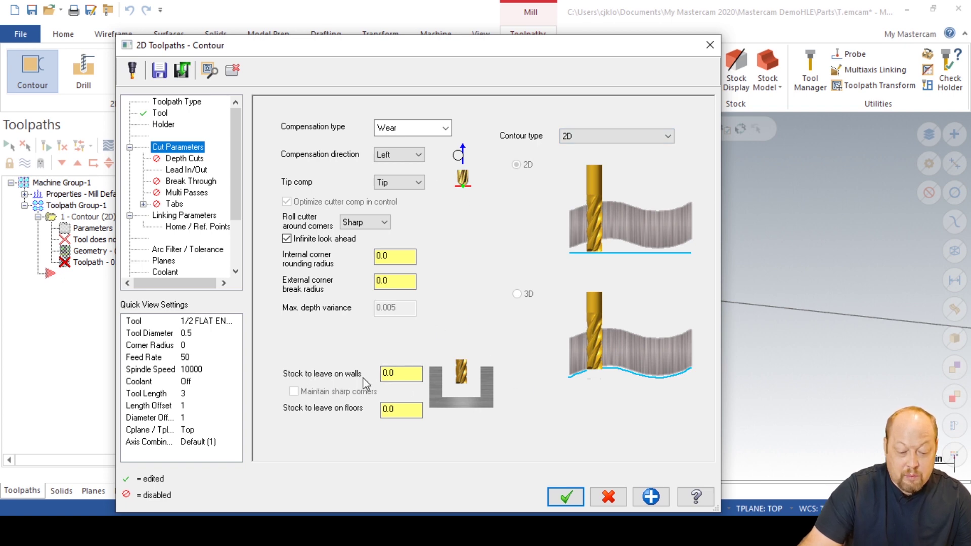
- Set the lead-in entry line length and arc radius to 50% and copy the entry settings to the exit
click(400, 373)
click(405, 409)
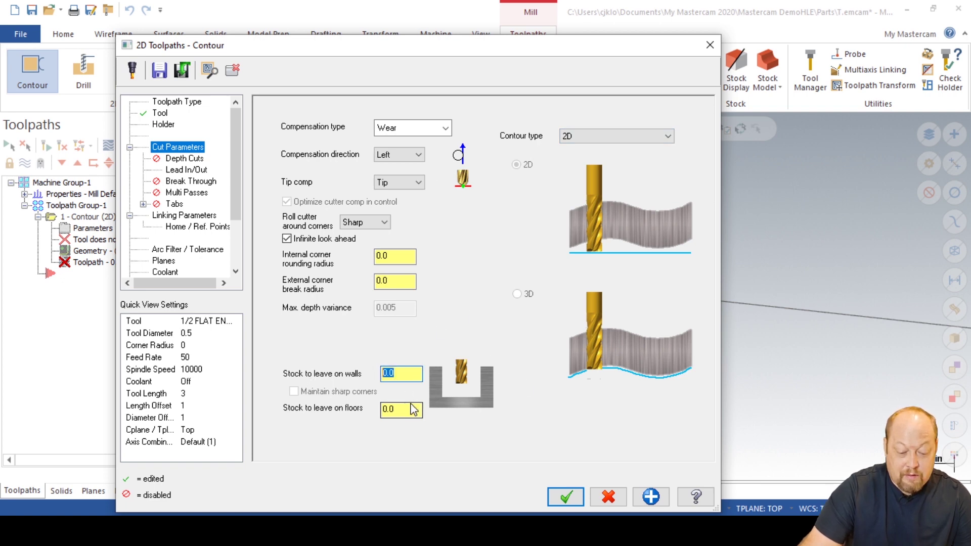
click(184, 170)
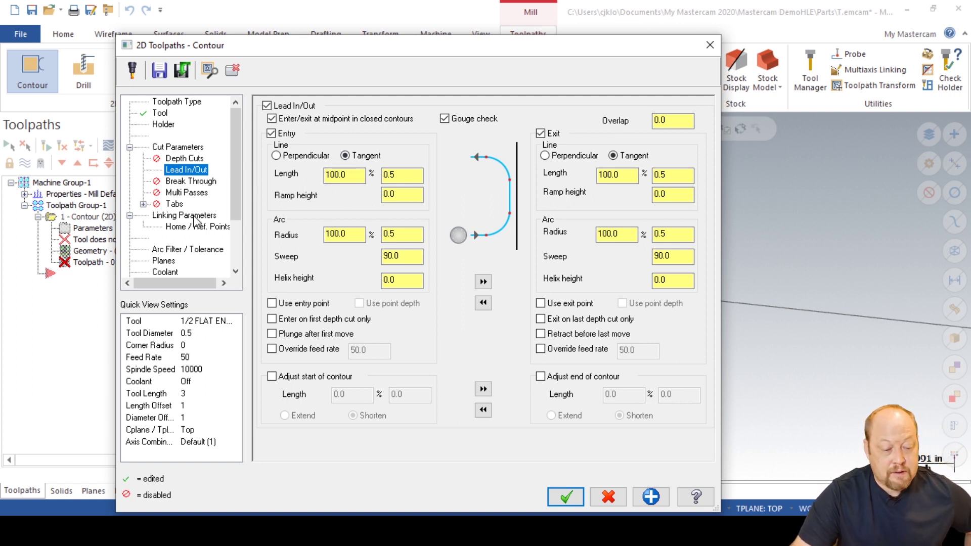
click(331, 181)
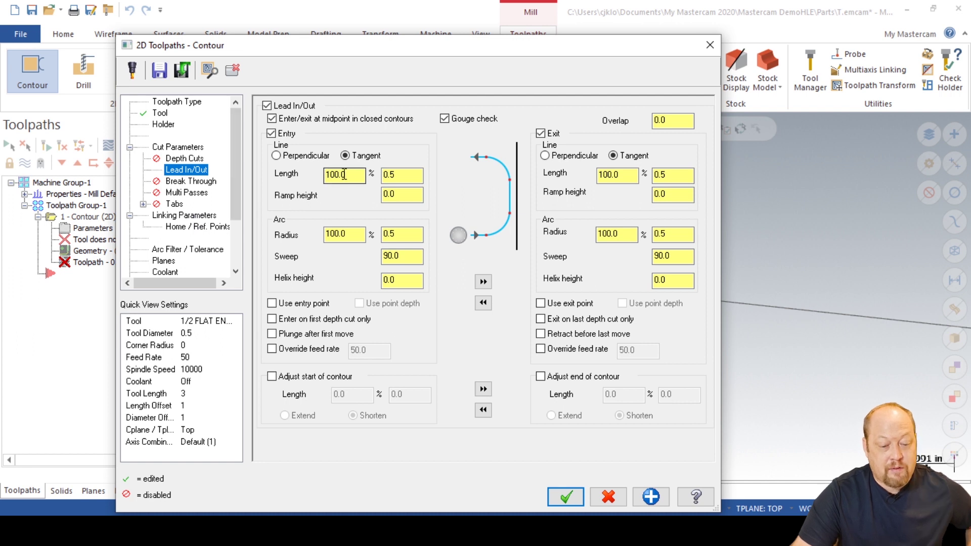
drag(343, 175, 309, 176)
text(50)
key(Tab)
key(Tab)
key(Tab)
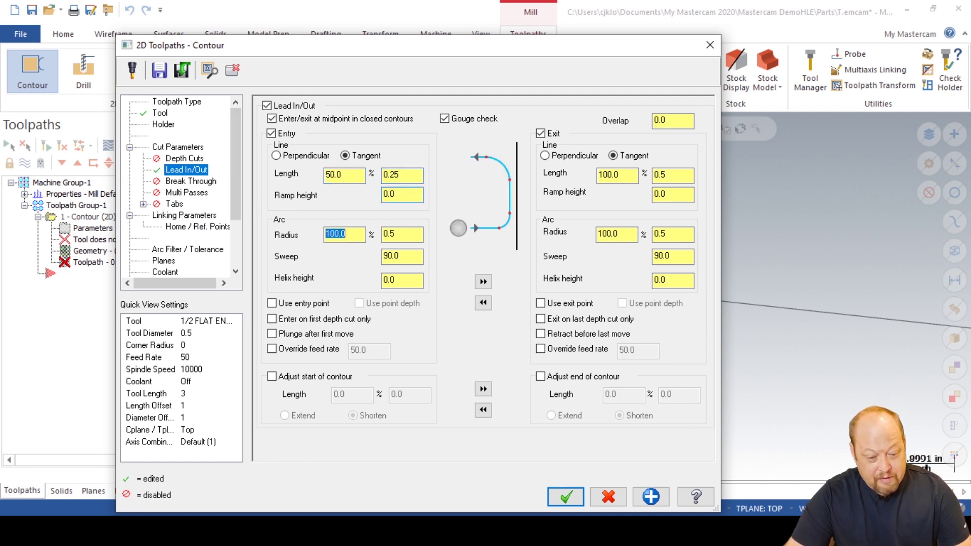
text(50)
key(Tab)
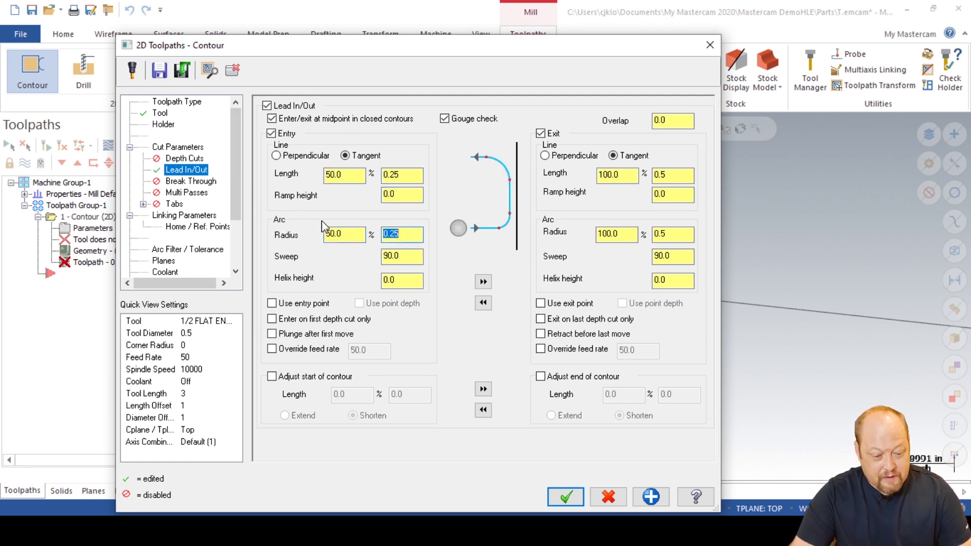
click(483, 282)
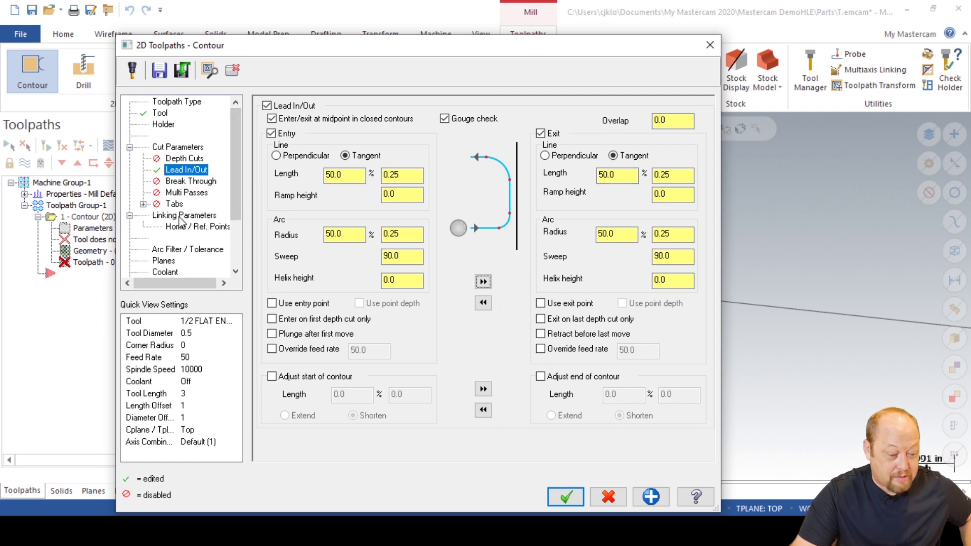
- Enable multi passes for the contour and set the rough pass spacing to 0
click(186, 193)
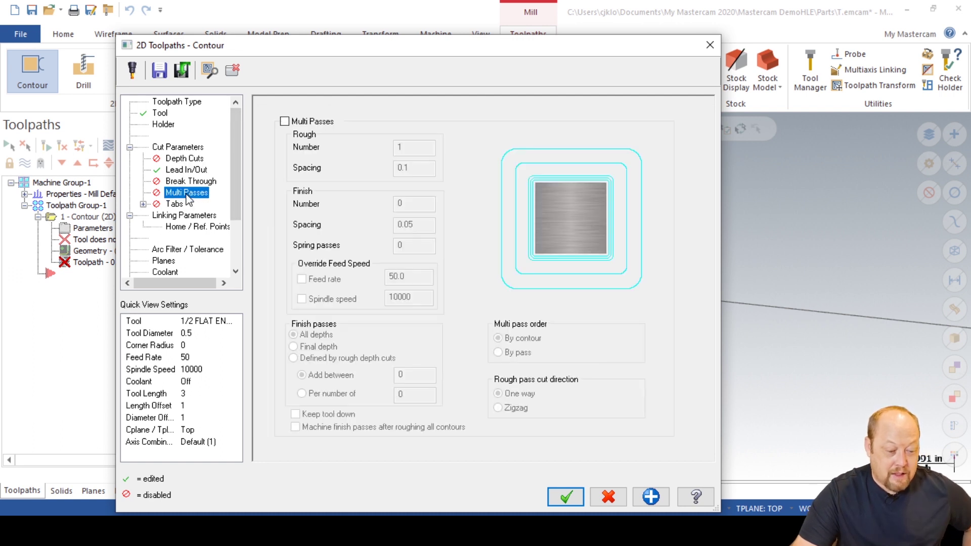
click(284, 121)
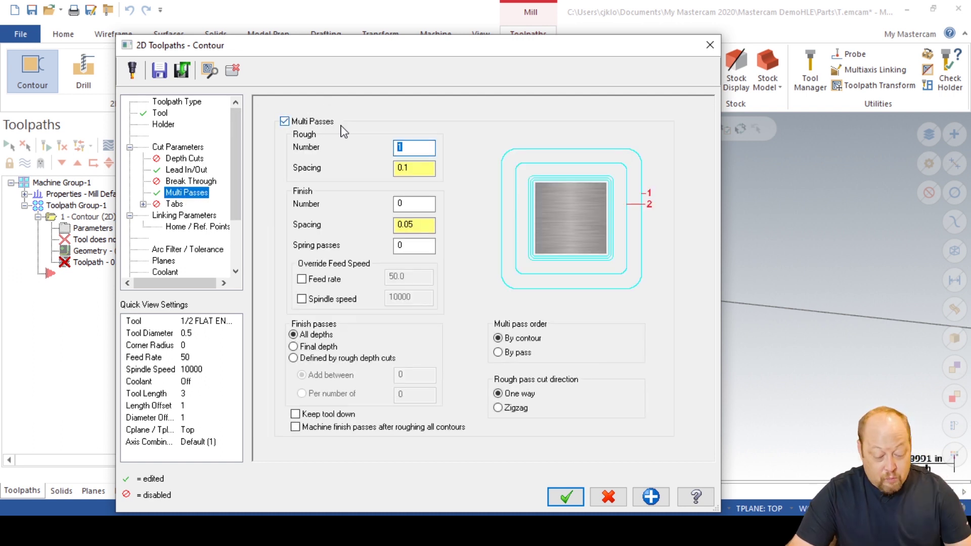
key(Tab)
text(0)
key(Tab)
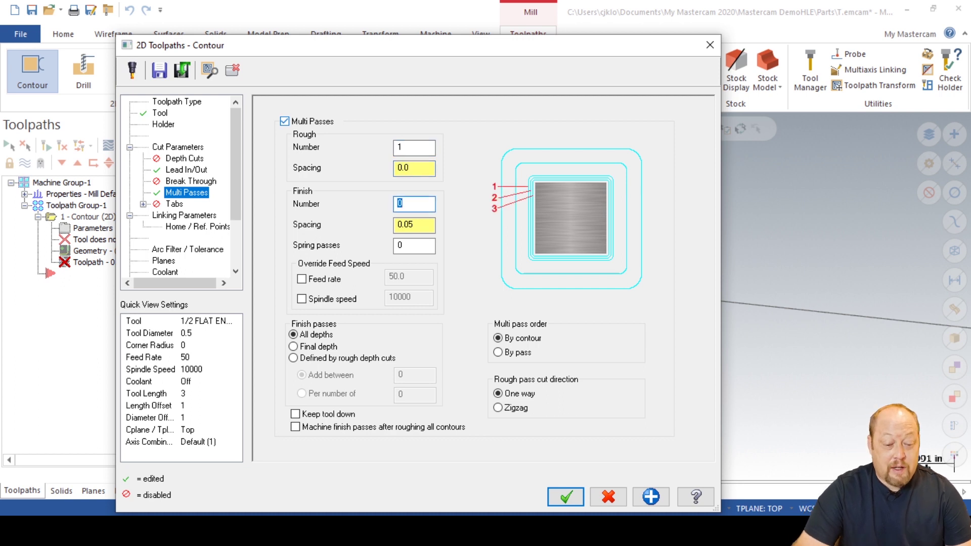
- Set one finish pass with a spacing of 0 and keep the tool down between passes
text(2)
key(Tab)
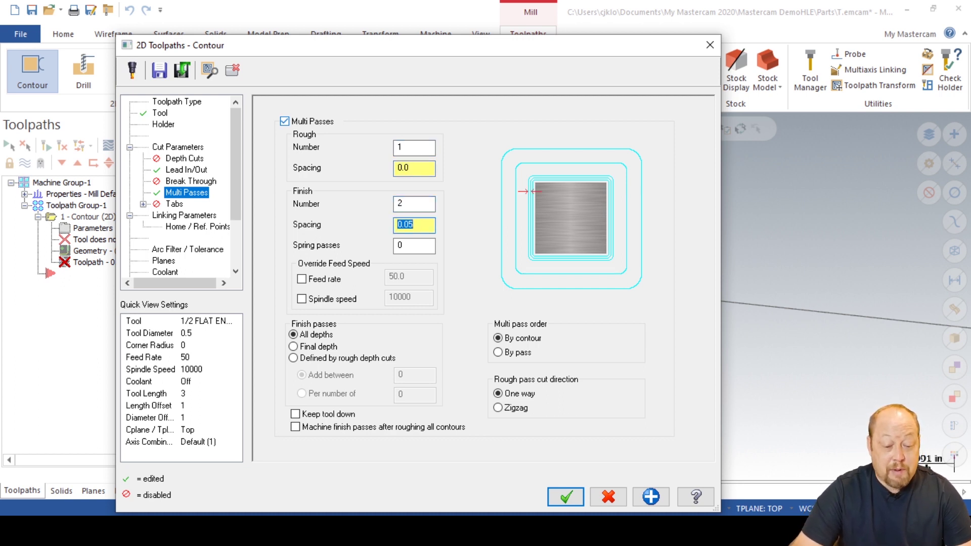
text(0)
key(Tab)
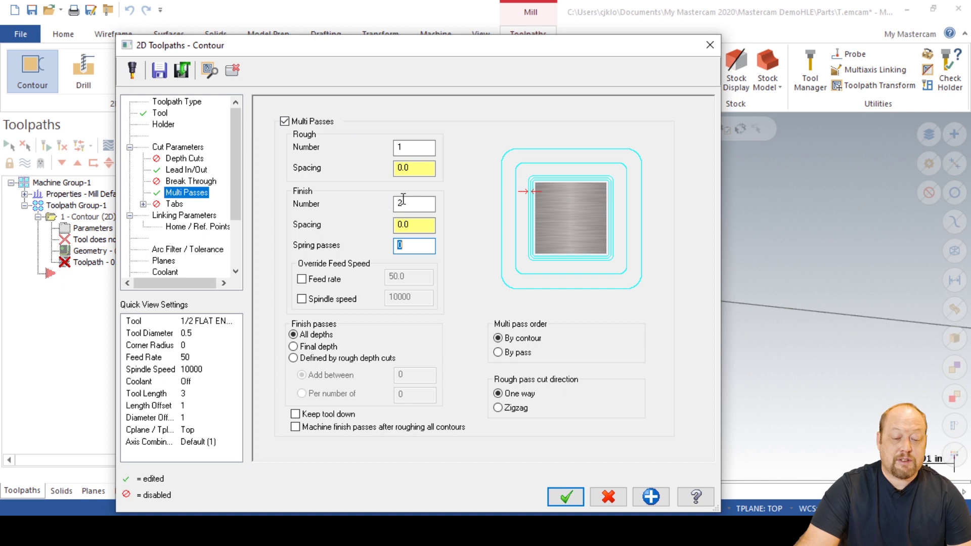
click(403, 203)
text(1)
key(Tab)
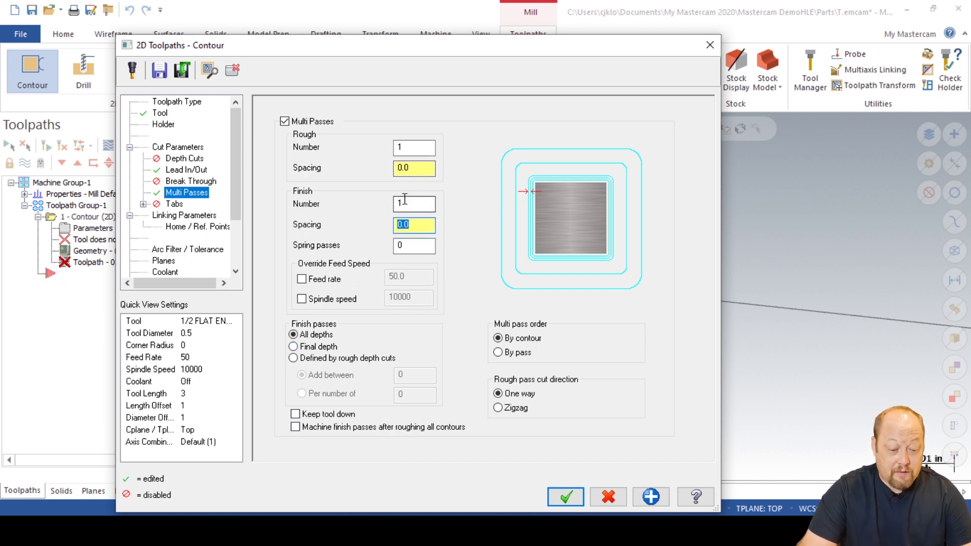
click(296, 414)
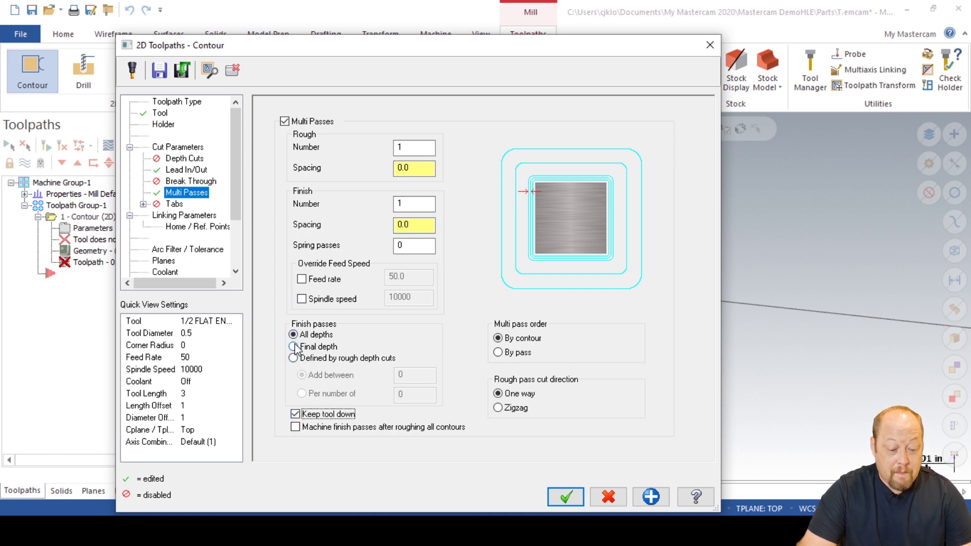
- Set the contour's depth to -0.5 and its top of stock to 0 in the linking parameters
click(197, 218)
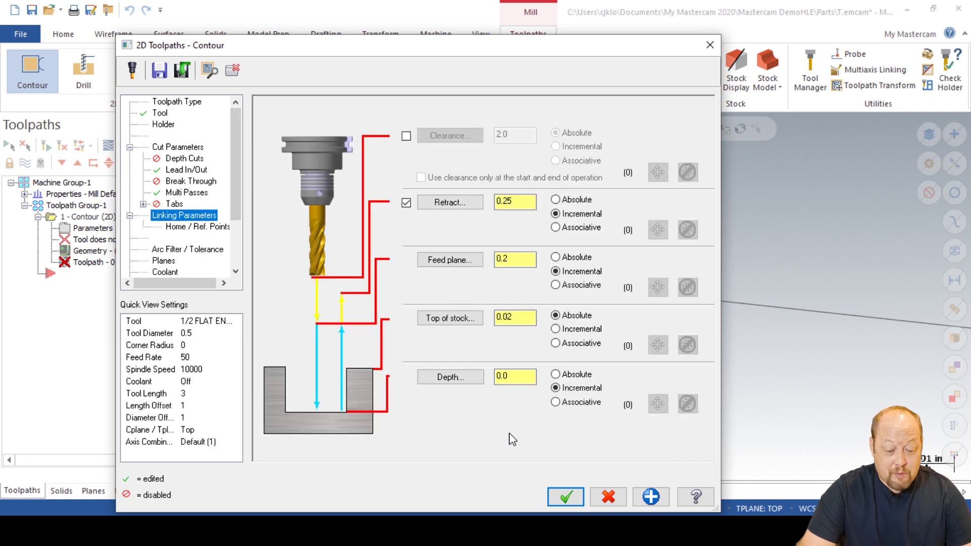
double_click(520, 378)
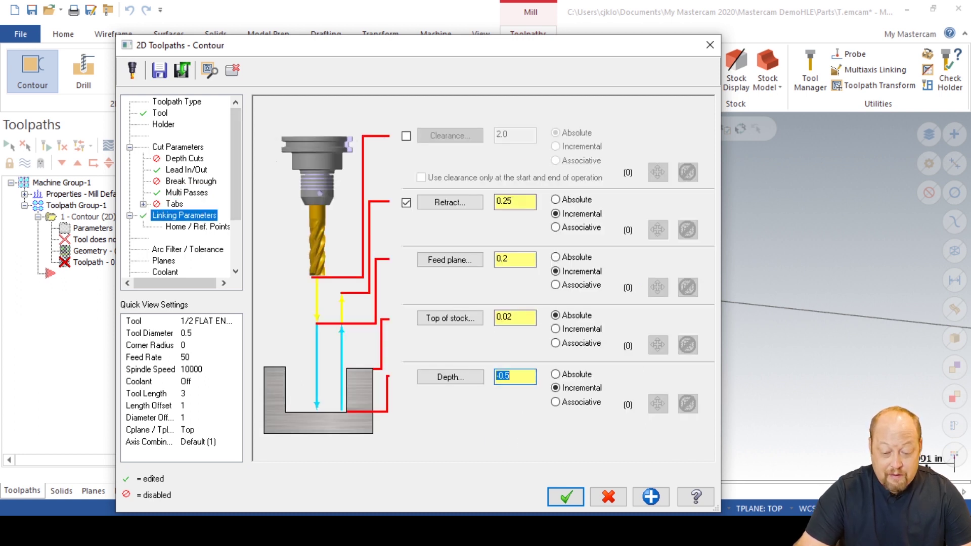
double_click(521, 317)
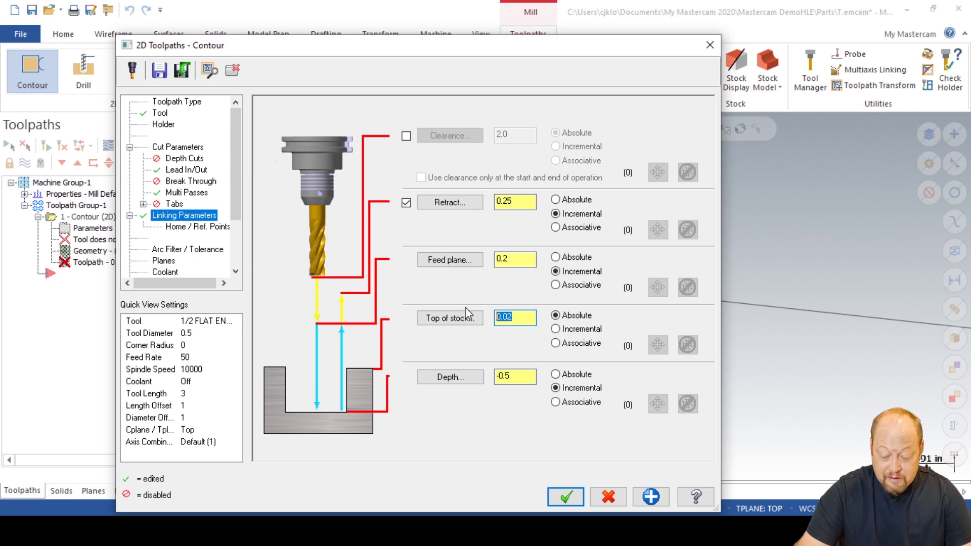
text(0)
key(Return)
- Enable a clearance height of 1.0 and set both the retract height and feed plane to 0.1 absolute
click(406, 137)
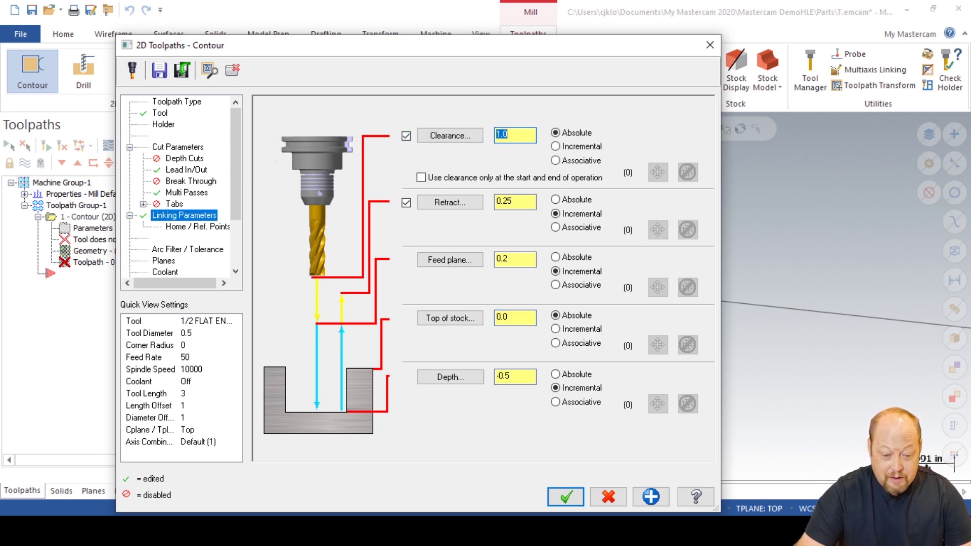
click(554, 202)
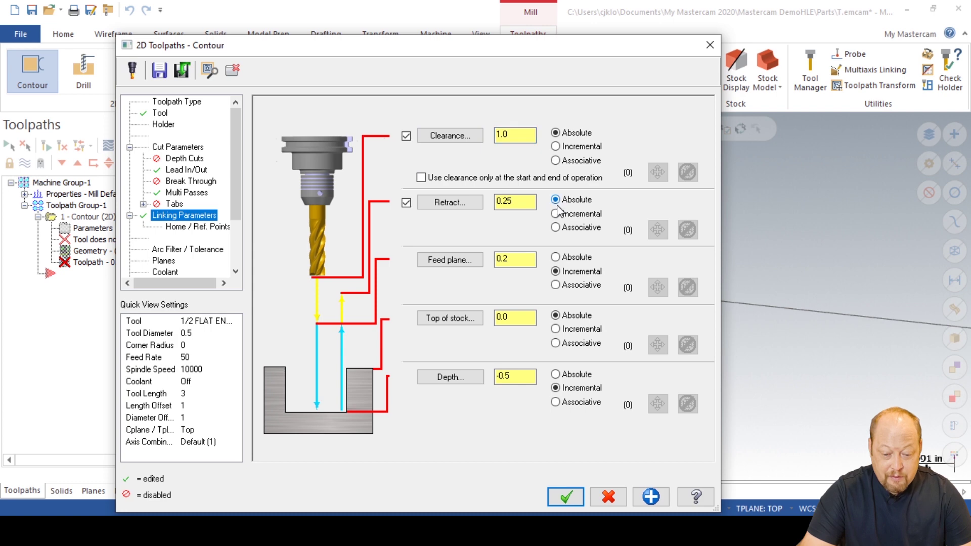
double_click(515, 201)
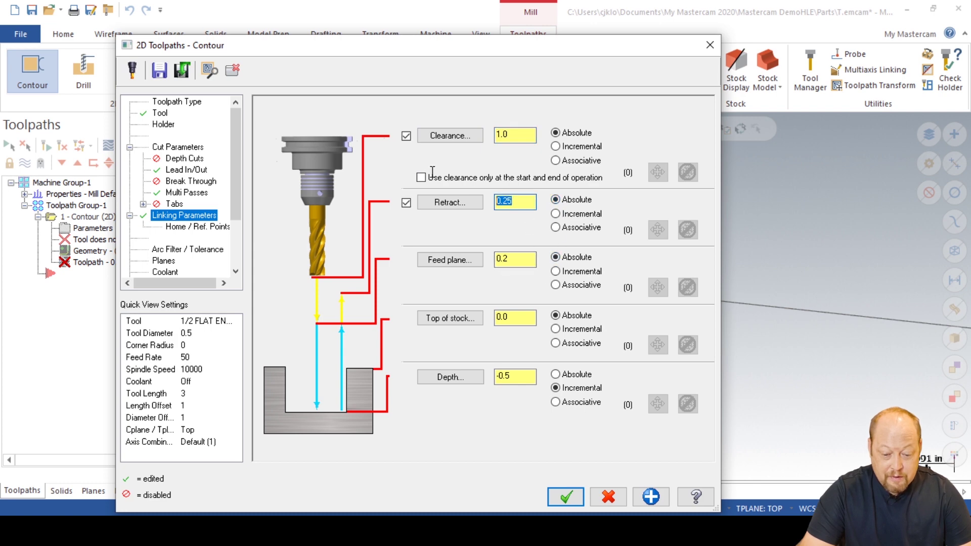
text(.1)
key(Tab)
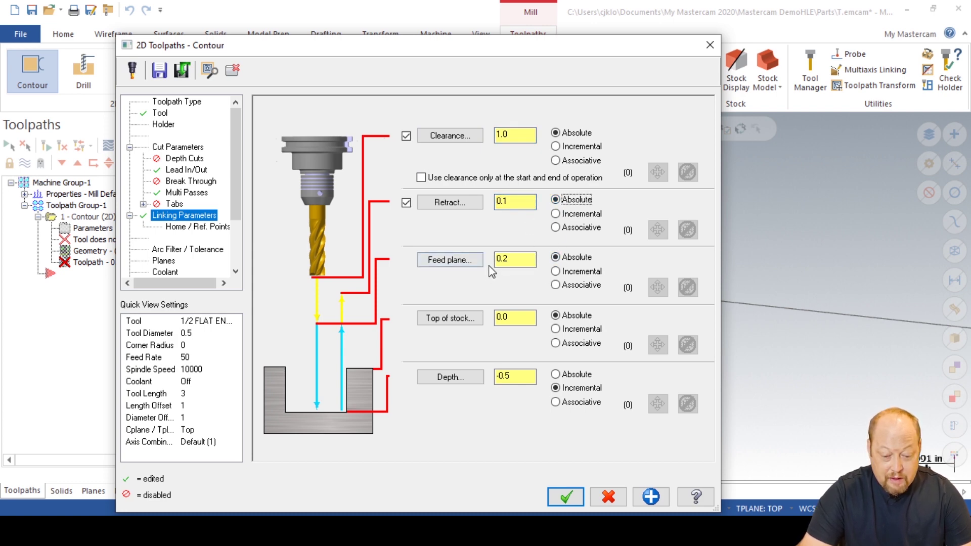
double_click(513, 259)
text(.1)
key(Tab)
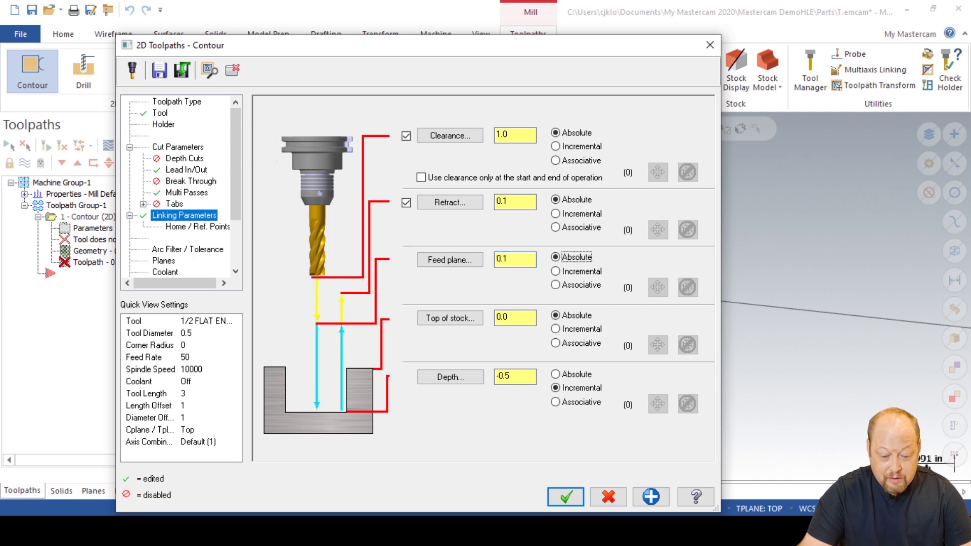
- Make the cutting depth absolute and accept the contour parameters to generate the toolpath
click(557, 374)
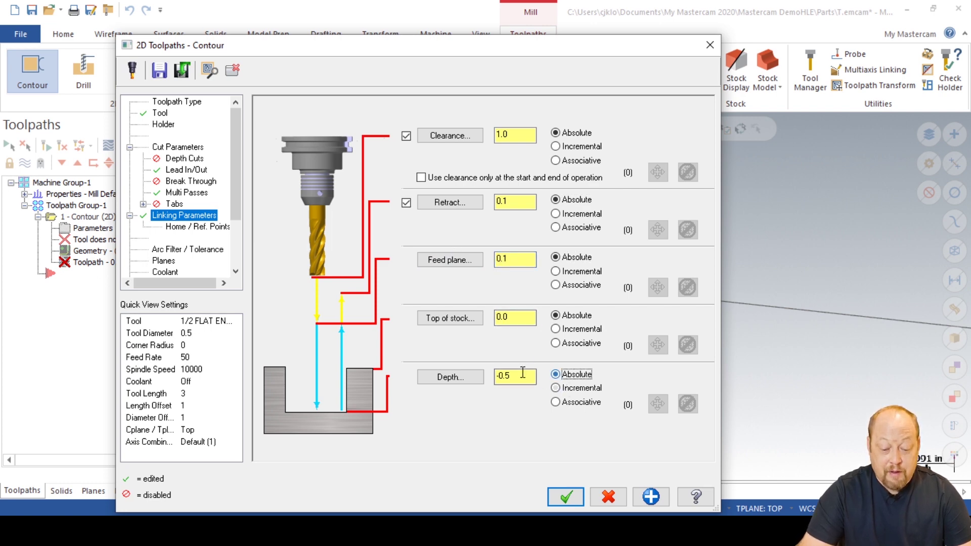
click(185, 249)
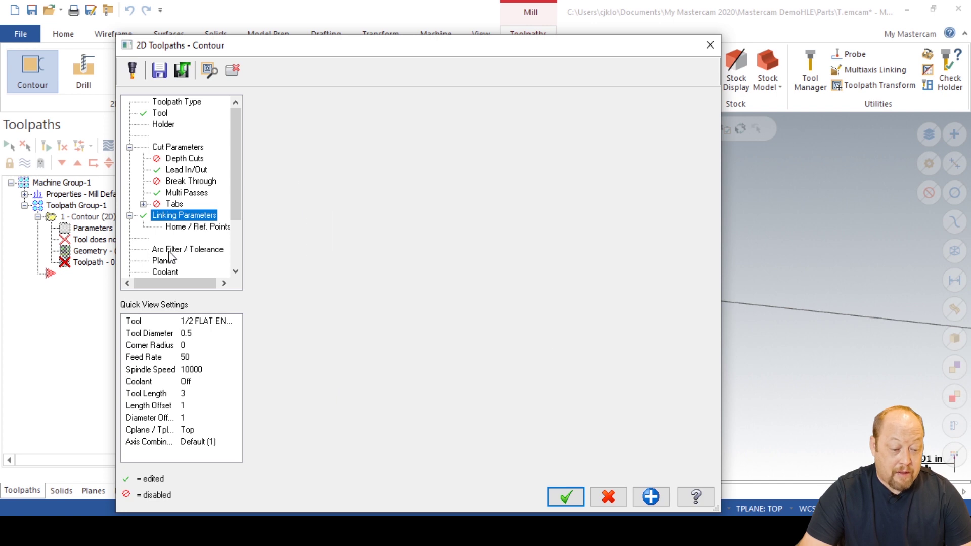
click(566, 498)
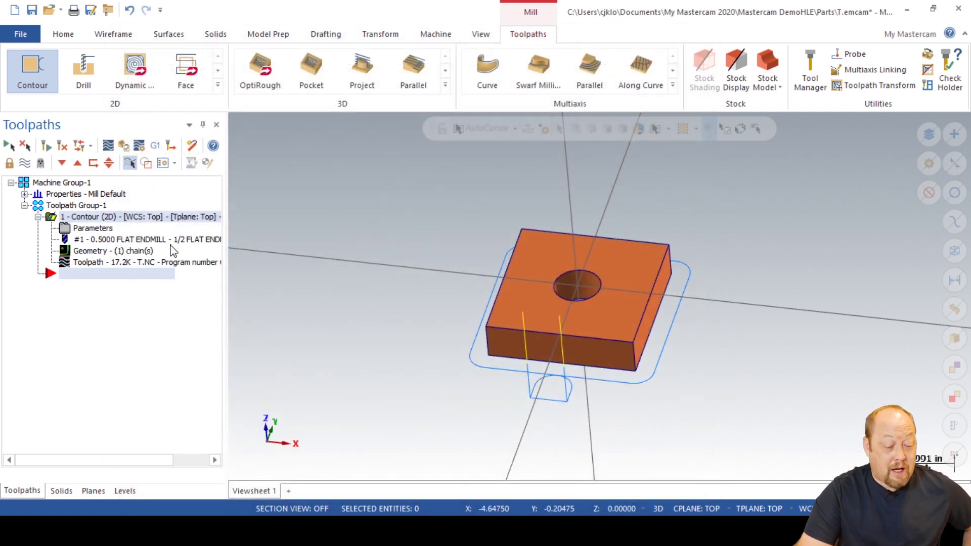
- Reopen the contour's parameters and review its linking, arc filter and tolerance, and planes settings
click(93, 228)
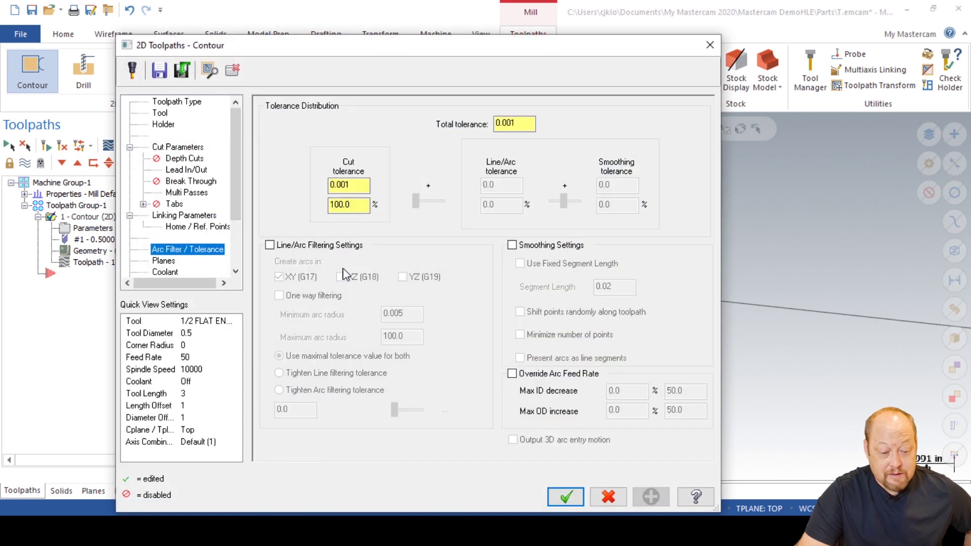
click(210, 216)
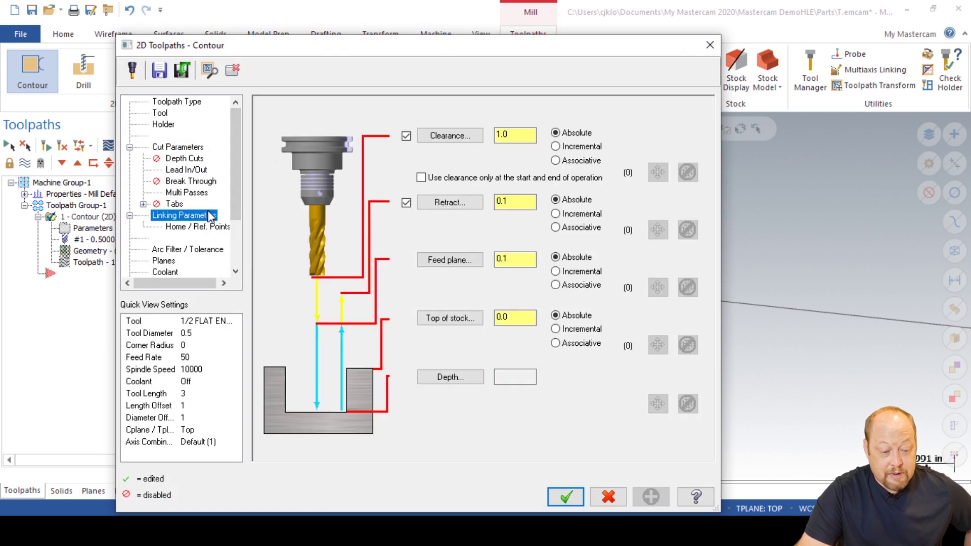
click(186, 249)
click(163, 260)
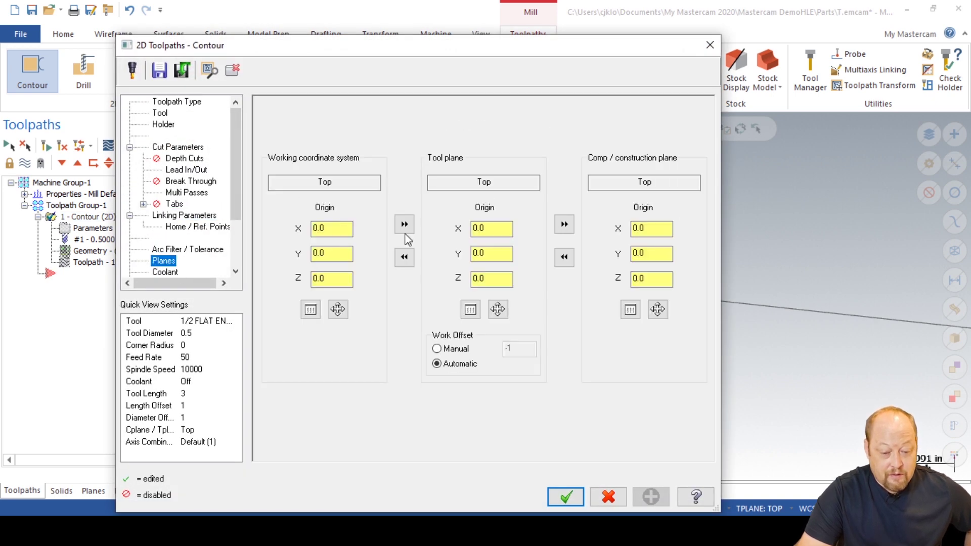
click(566, 498)
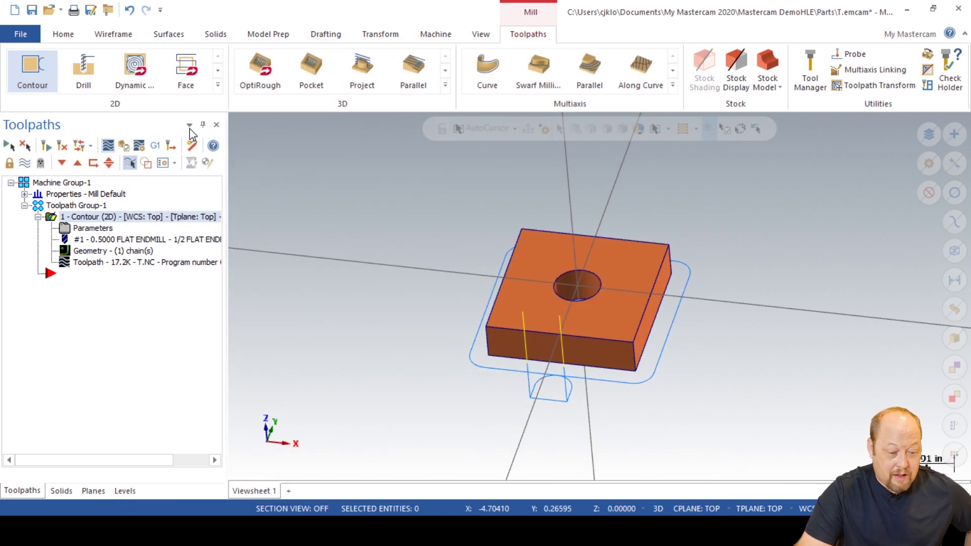
- Backplot the contour toolpath around the block, adjusting the playback speed to watch the cutter motion
click(108, 146)
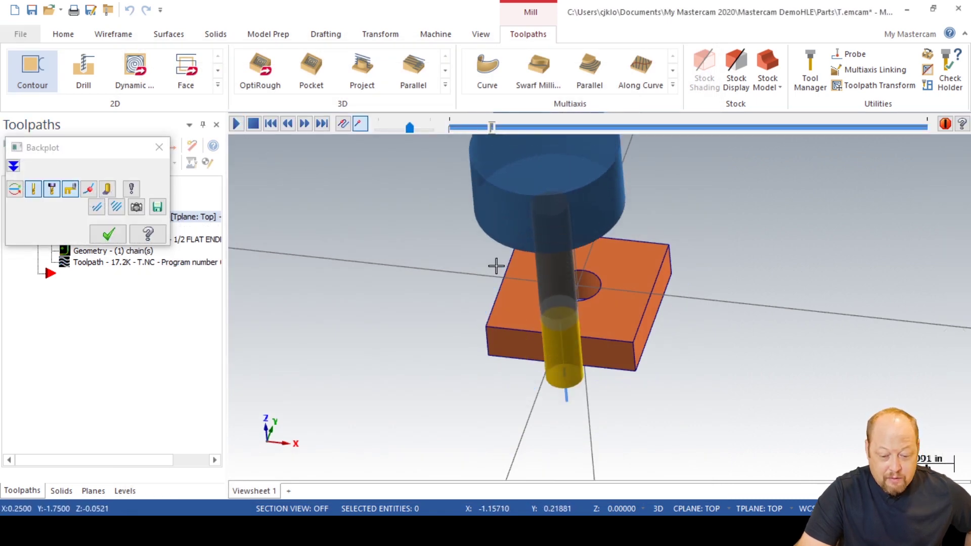
click(160, 148)
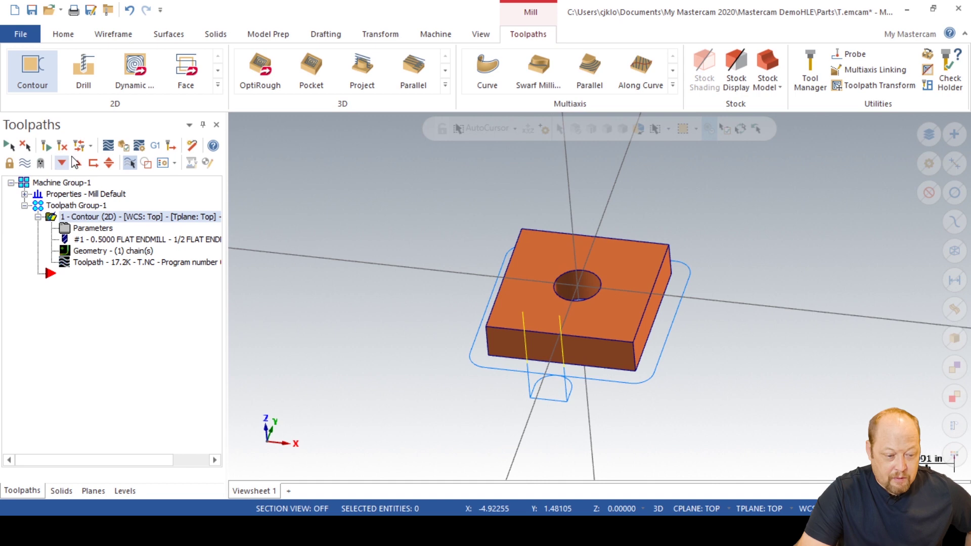
click(137, 145)
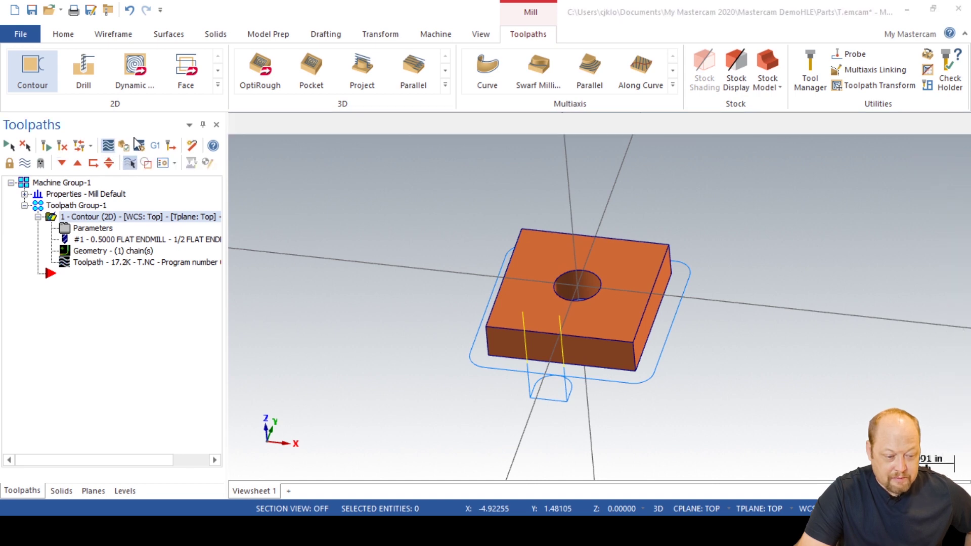
click(237, 124)
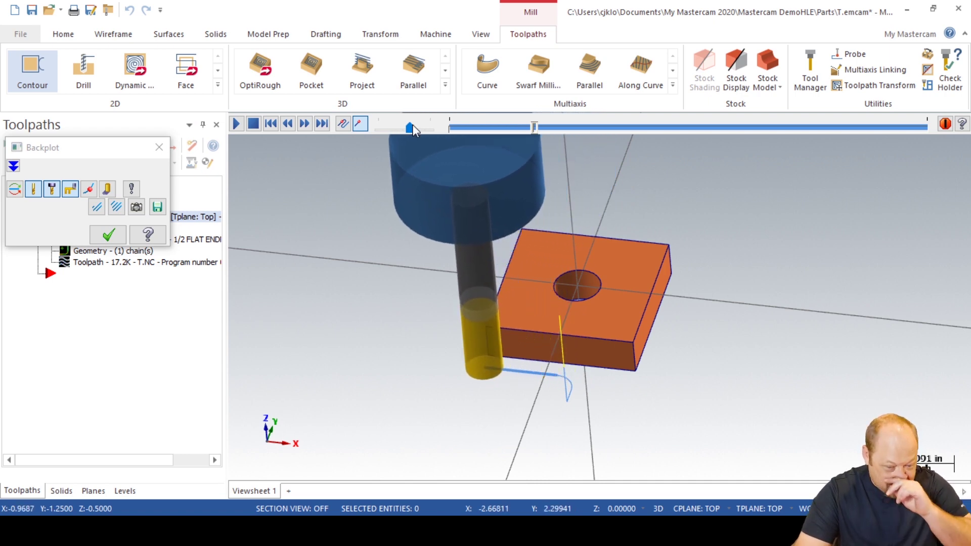
drag(414, 123, 426, 128)
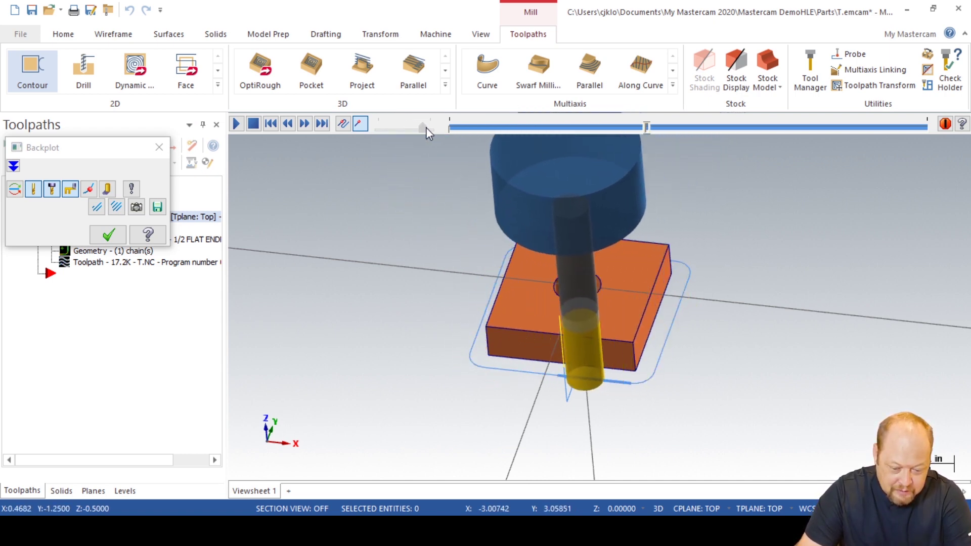
click(159, 148)
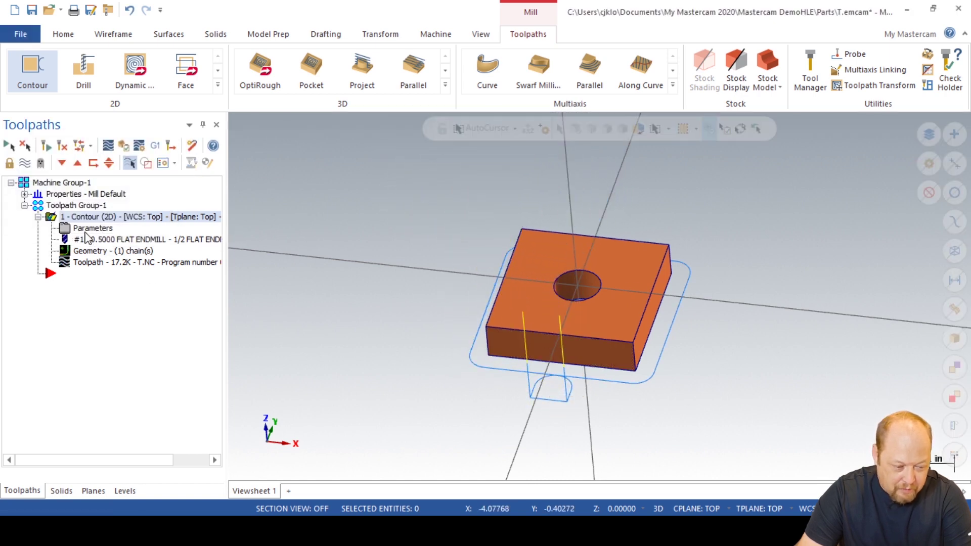
- Limit the contour's lead-in to the first depth cut and its lead-out to the last depth cut, and regenerate the toolpath
click(90, 228)
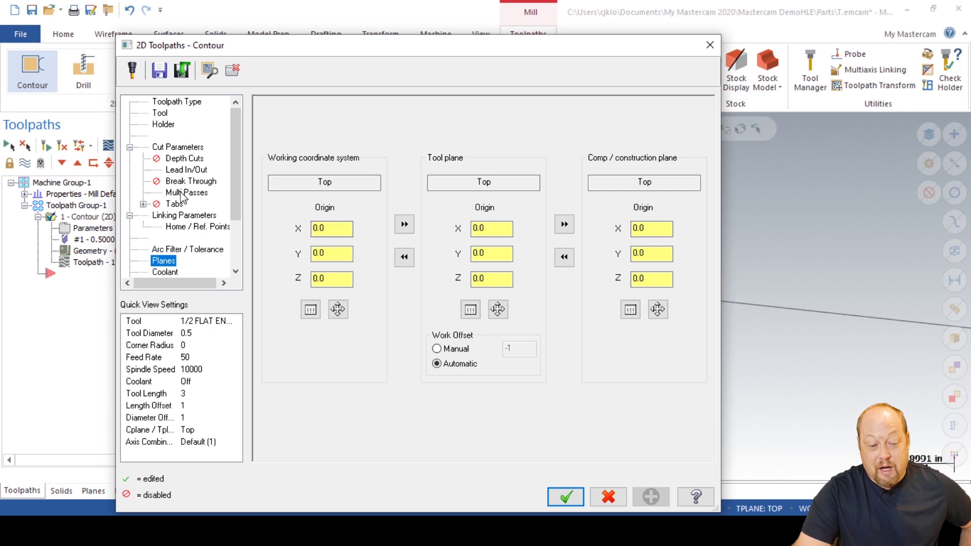
click(182, 170)
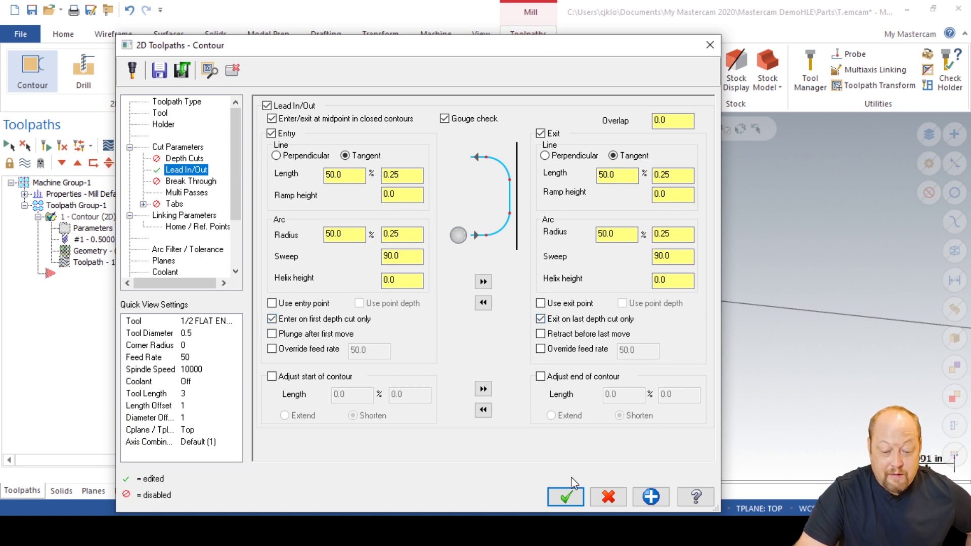
click(565, 498)
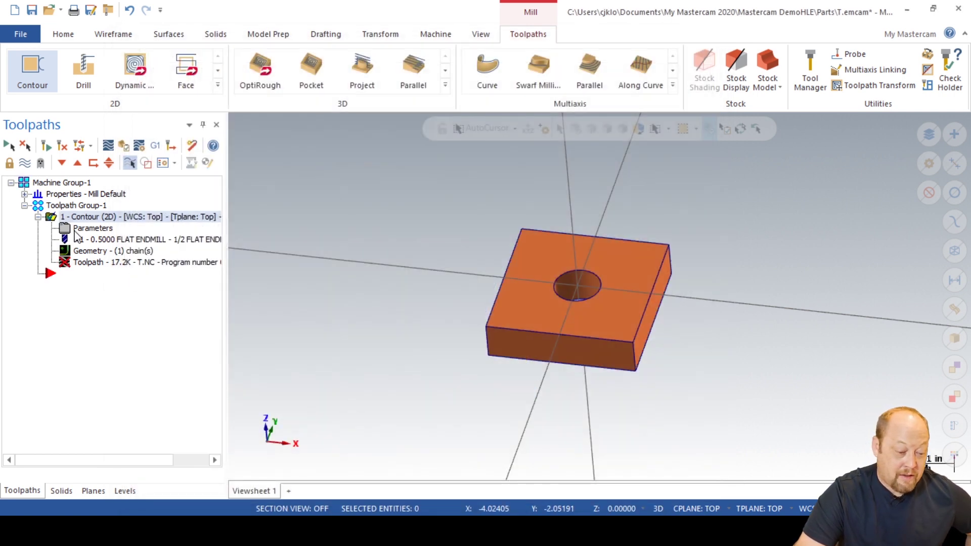
click(45, 147)
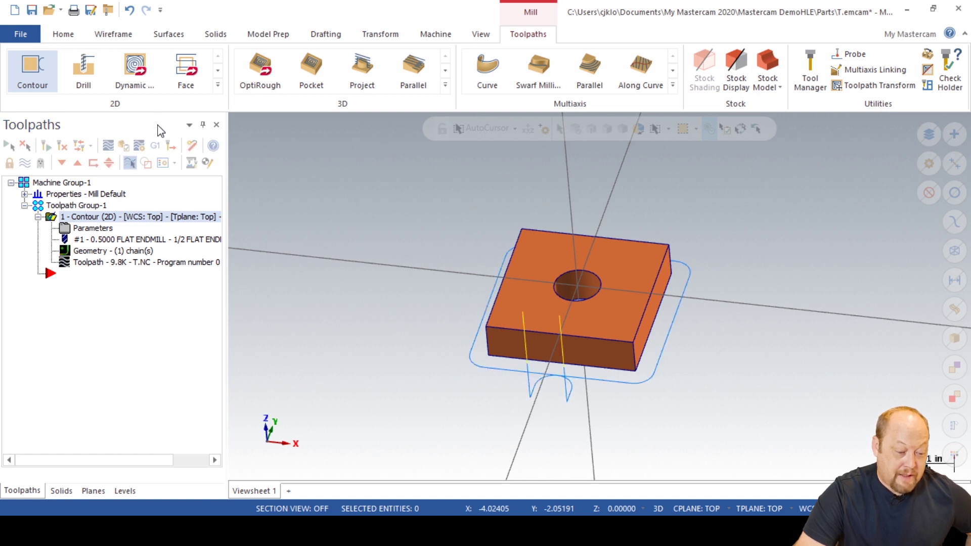
- Backplot the regenerated outer contour toolpath to check the cutter's entry, exit and depth passes
click(108, 147)
click(238, 123)
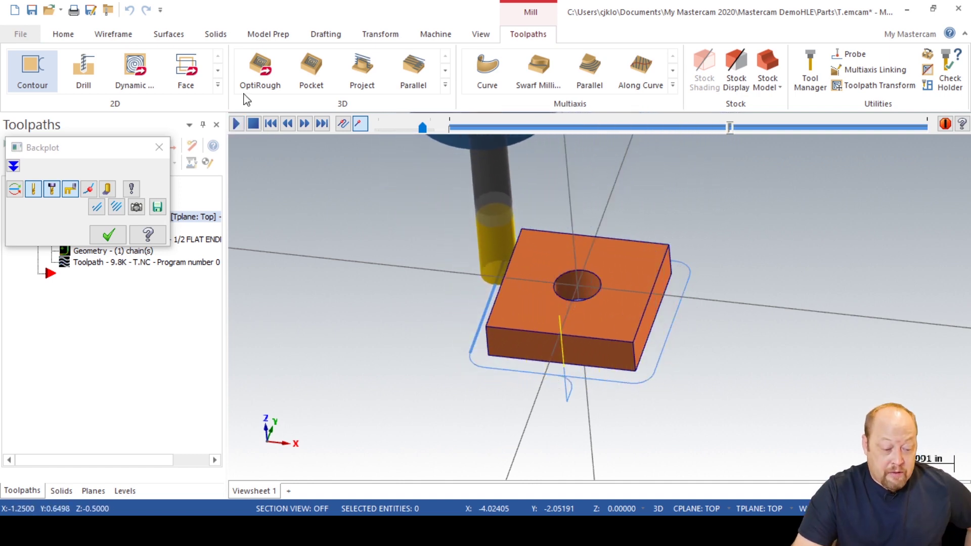
click(157, 148)
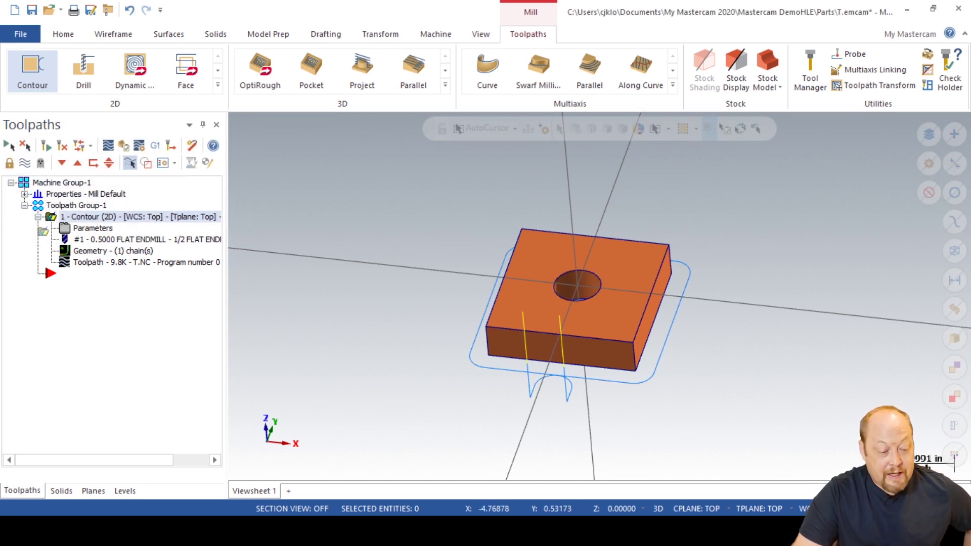
- Copy the contour operation after the original and rechain the copy's geometry to the hole's top circular edge in Cplane mode
right_drag(77, 239, 80, 252)
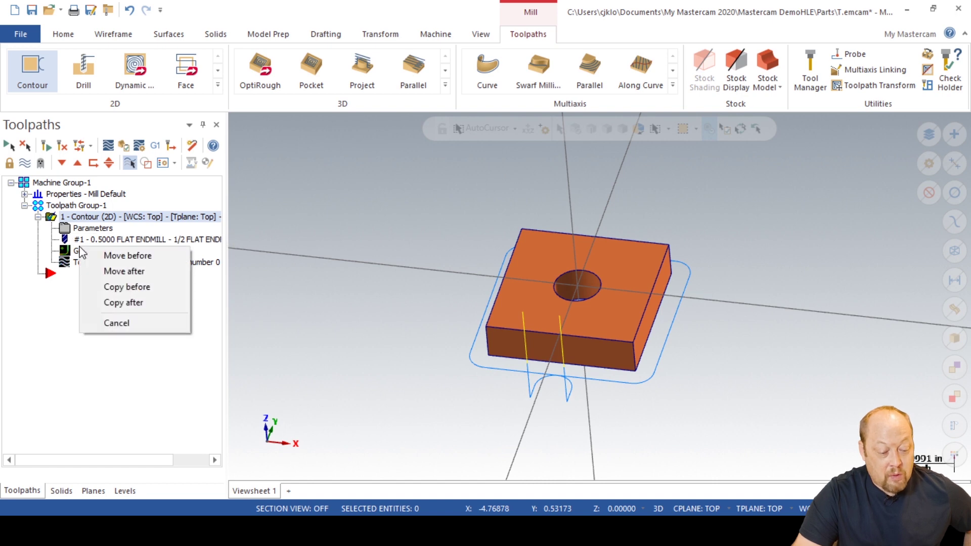
click(130, 309)
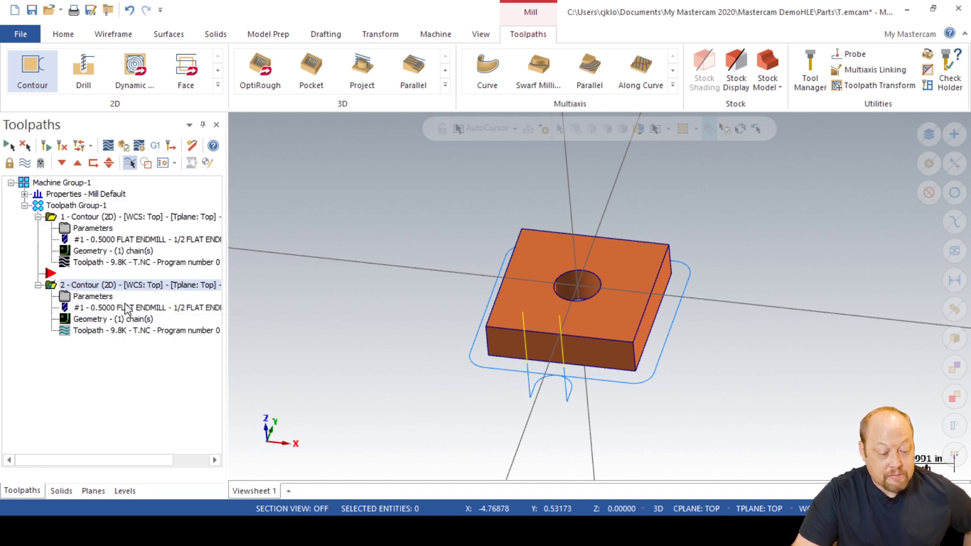
click(106, 319)
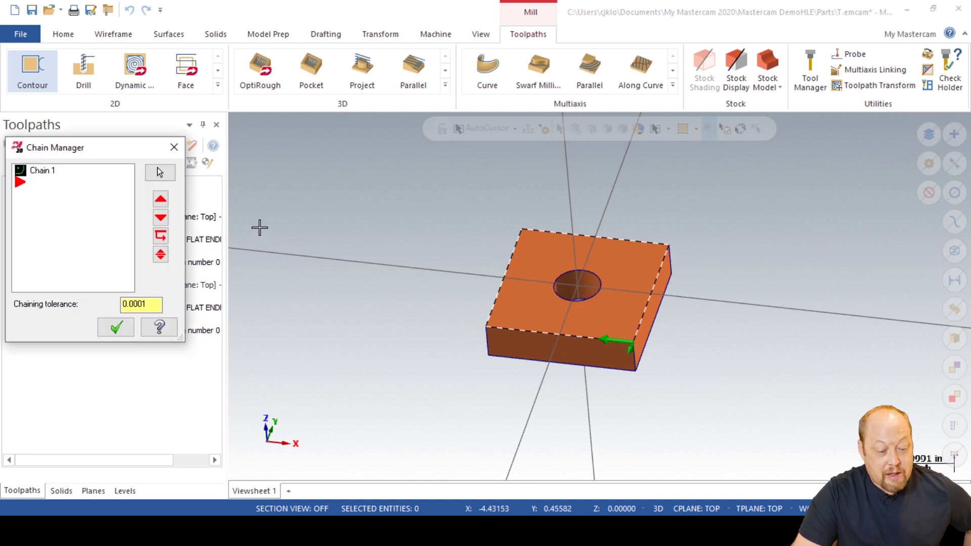
right_click(45, 173)
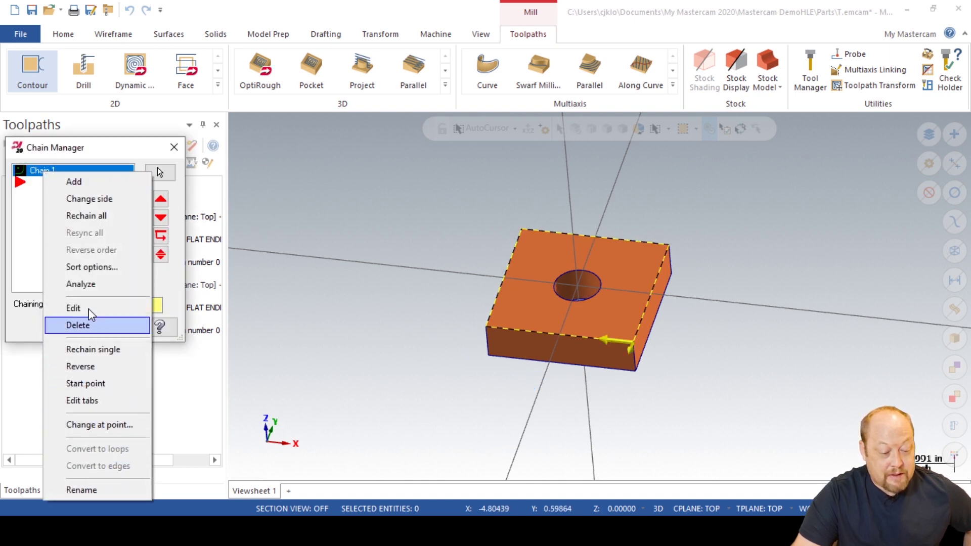
click(95, 218)
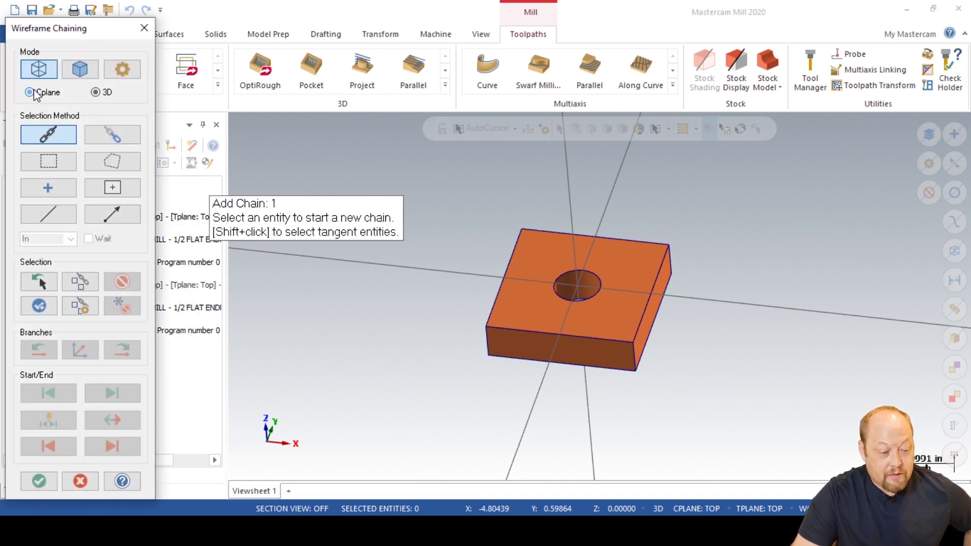
click(35, 93)
click(595, 277)
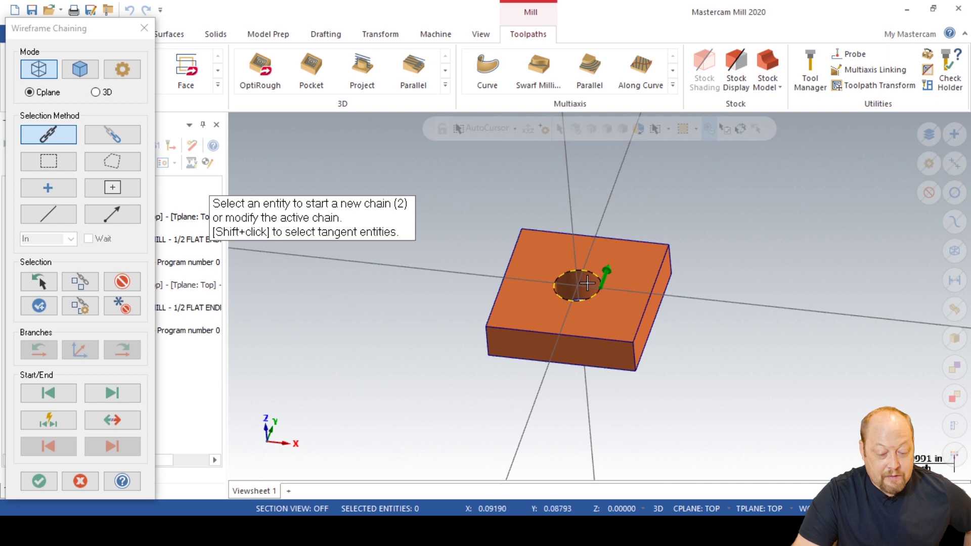
click(39, 481)
click(121, 330)
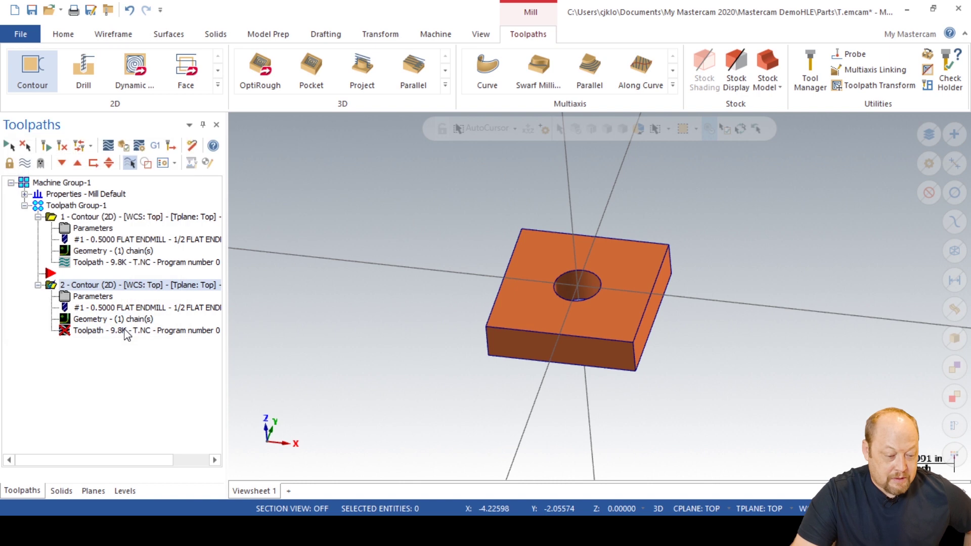
- Set the copied contour's feed rate and plunge rate to 30 and replace its comment with text beginning "ramp ins"
double_click(95, 298)
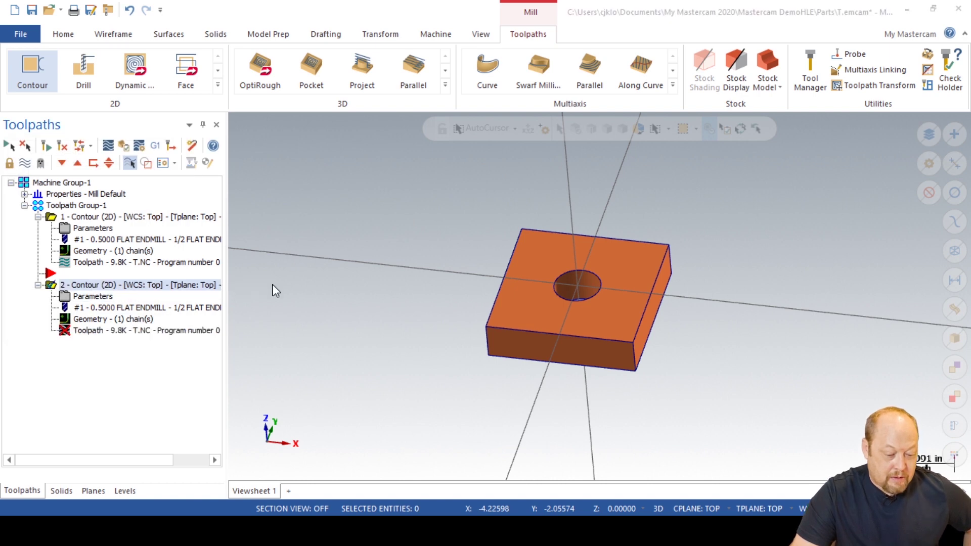
click(160, 113)
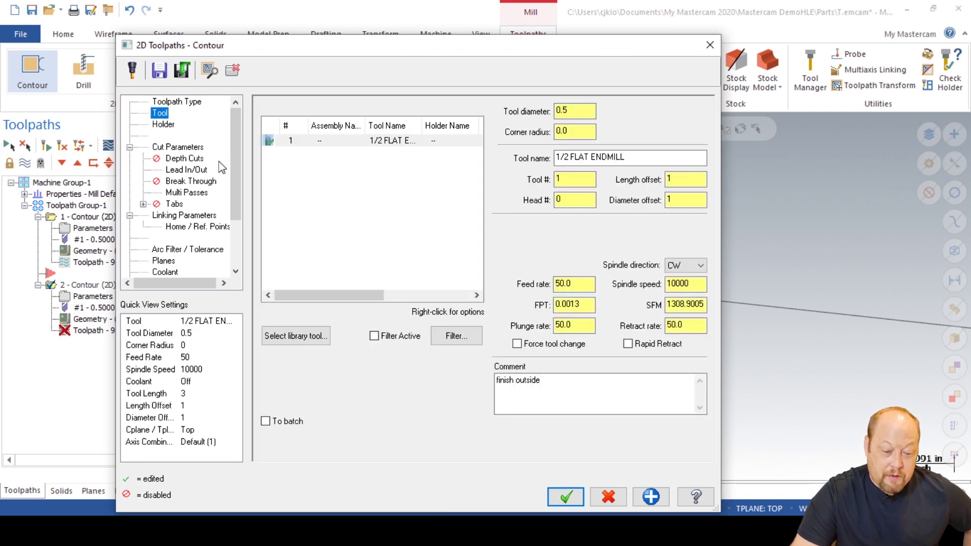
double_click(564, 283)
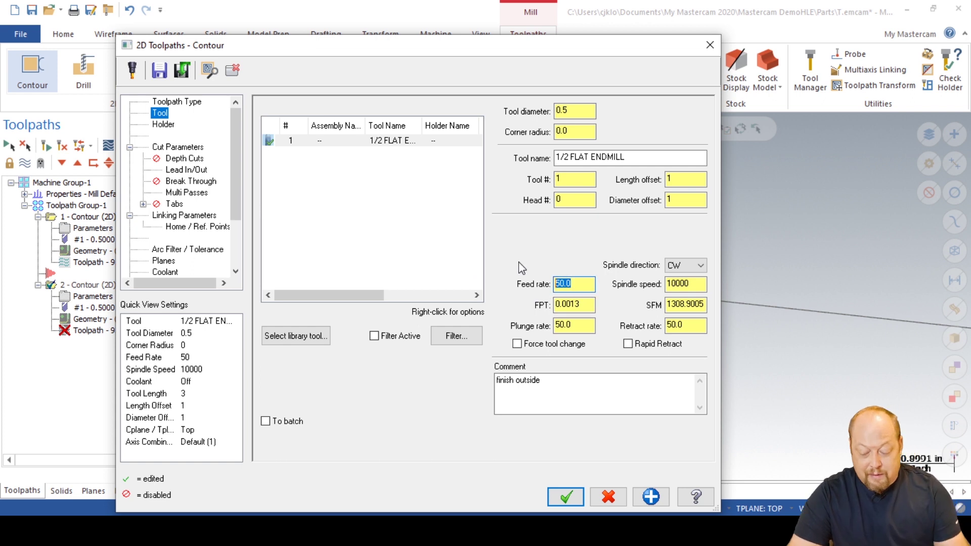
text(30)
key(Tab)
key(Tab)
text(30)
click(519, 380)
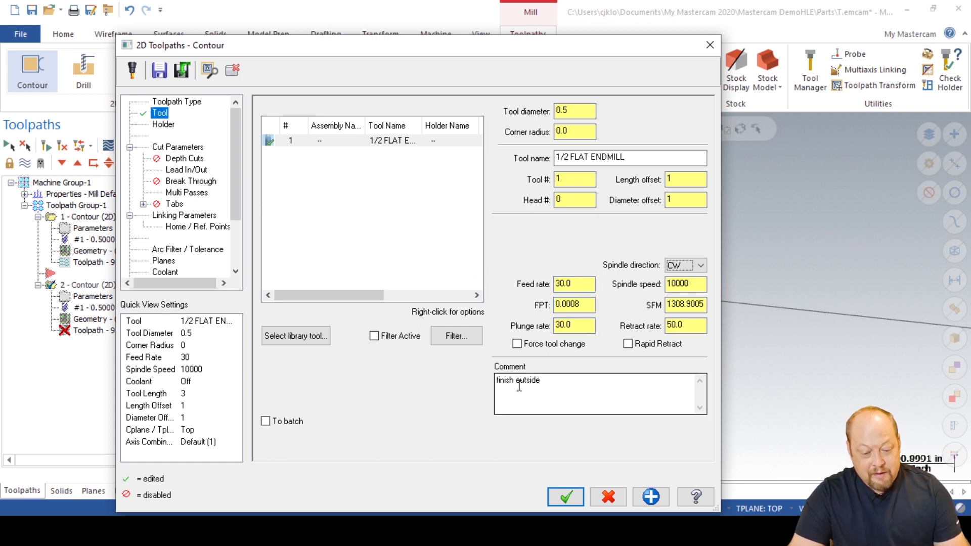
drag(544, 380, 458, 395)
text(f)
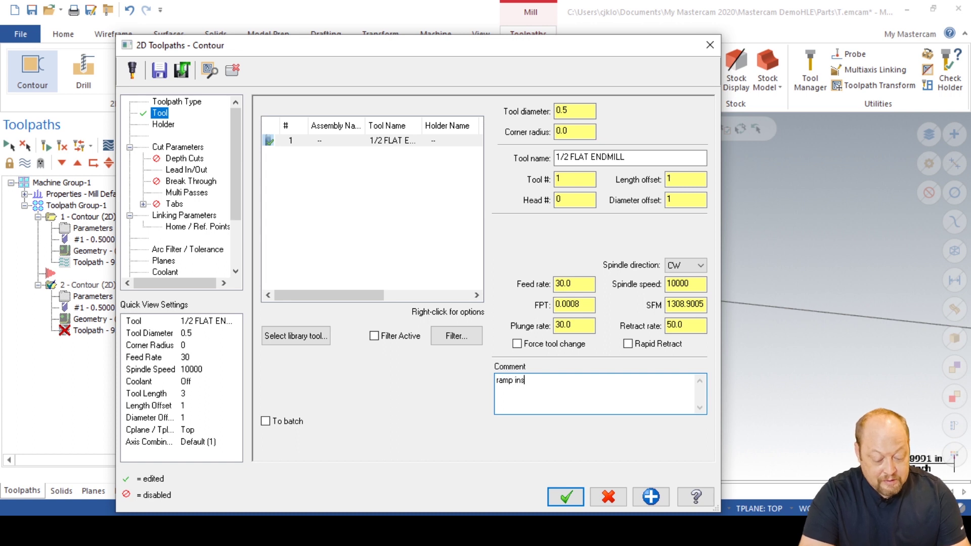
- Change the copied operation's contour type to Ramp, using angle-based ramp motion with a 3.0 ramp angle
click(177, 147)
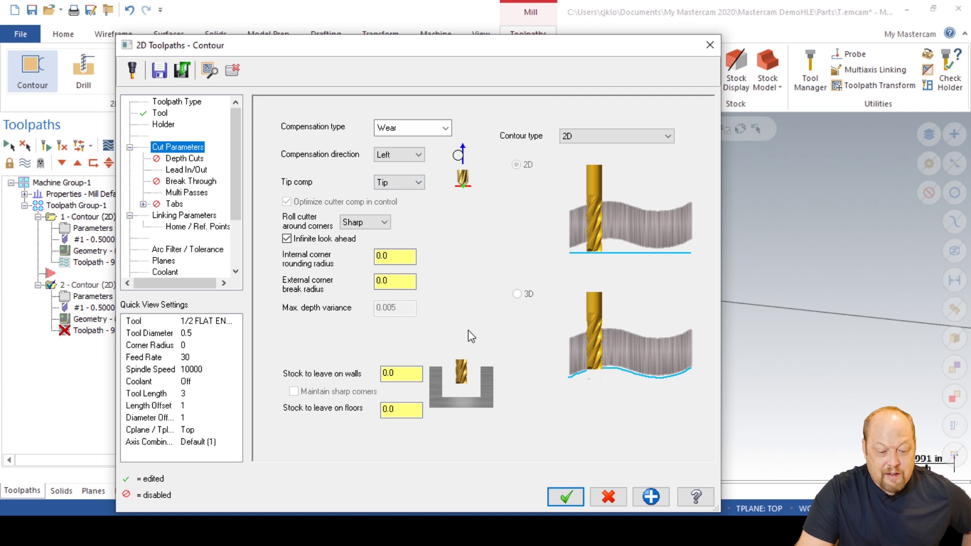
click(617, 136)
click(606, 168)
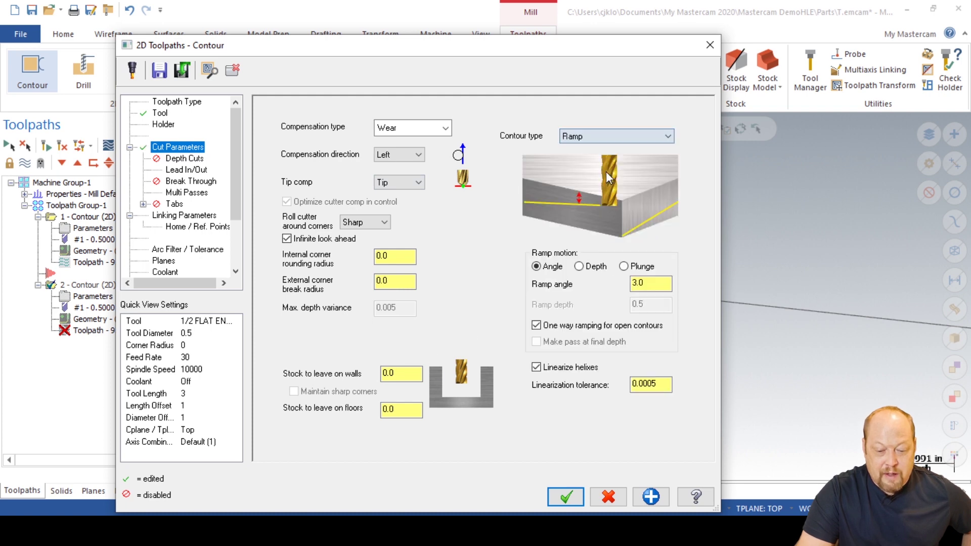
double_click(652, 284)
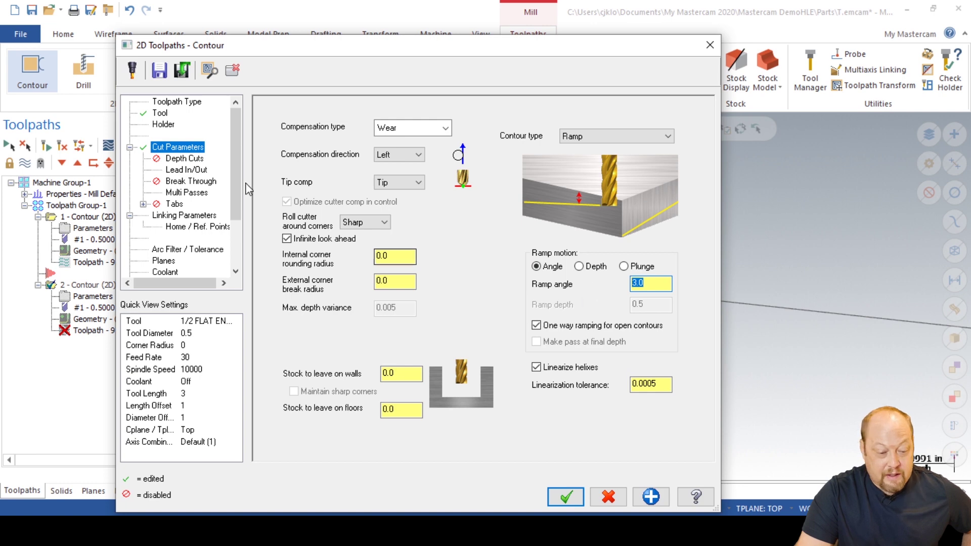
- Set the lead-in line length and arc radius to 0.025 and copy the entry values to the exit
click(196, 170)
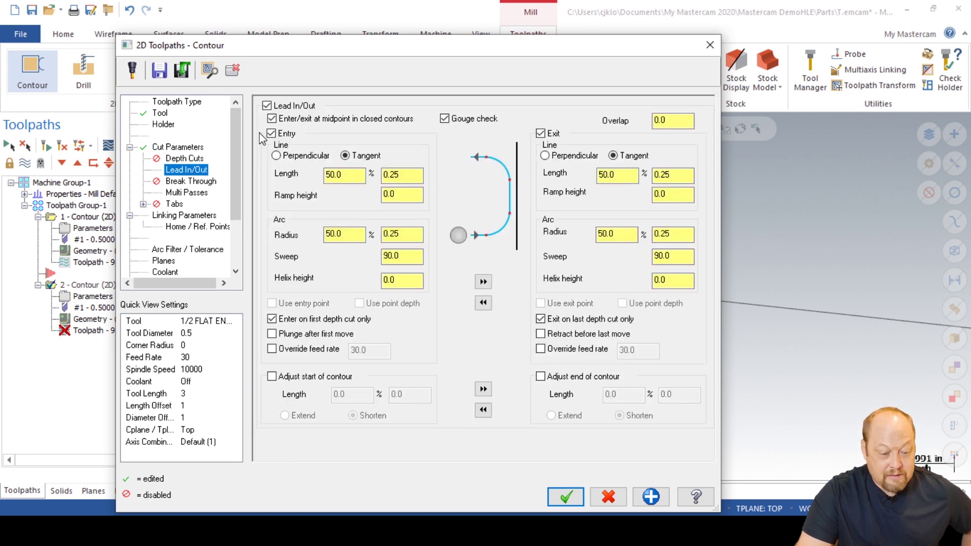
double_click(397, 175)
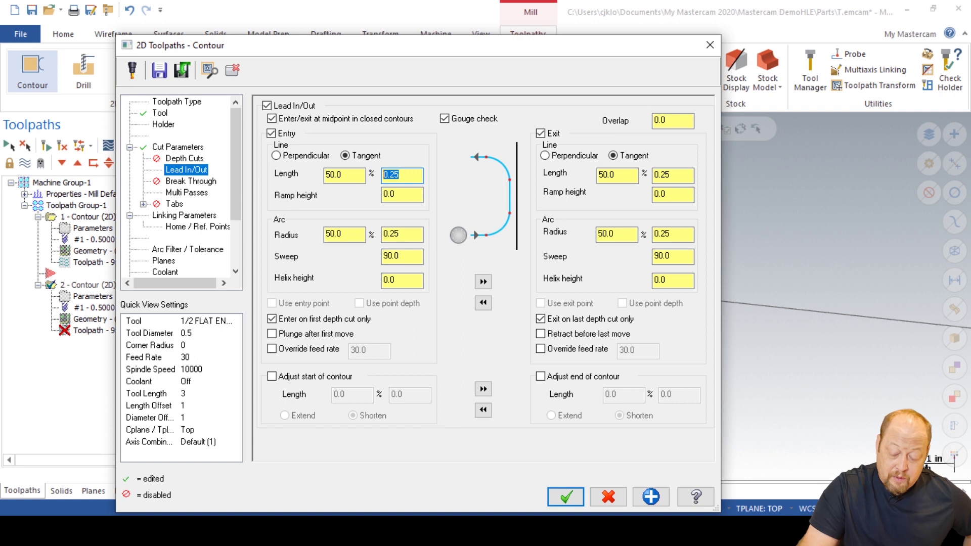
text(.025)
key(Return)
key(Tab)
key(Tab)
key(Tab)
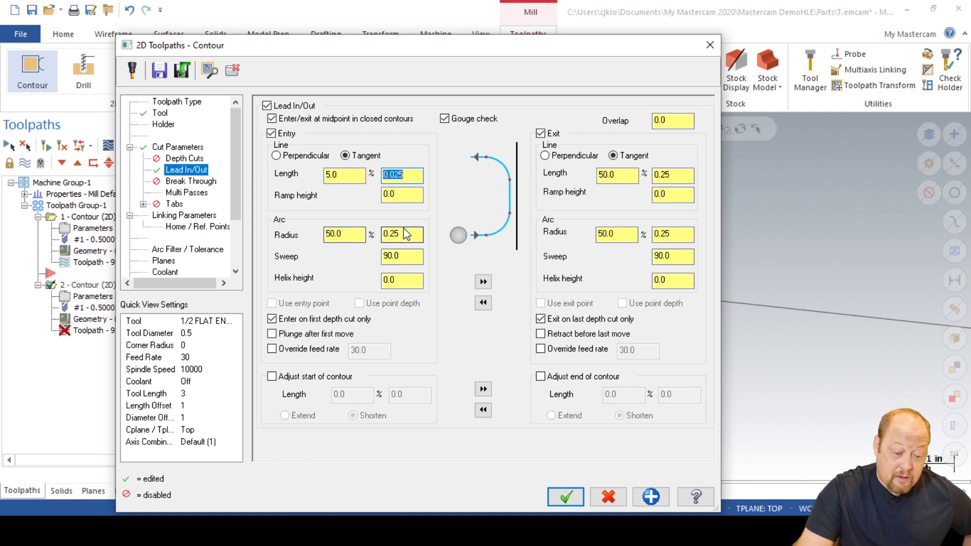
text(.025)
key(Return)
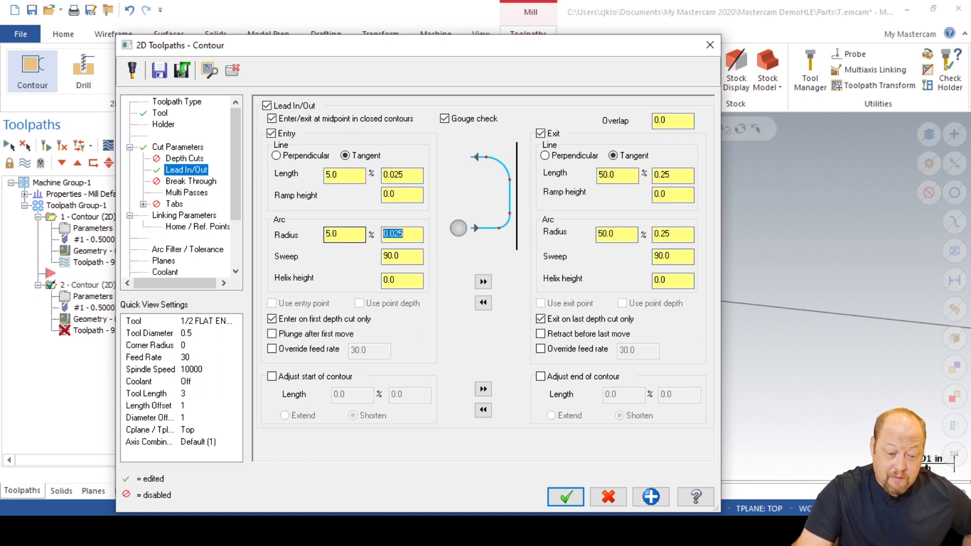
click(483, 282)
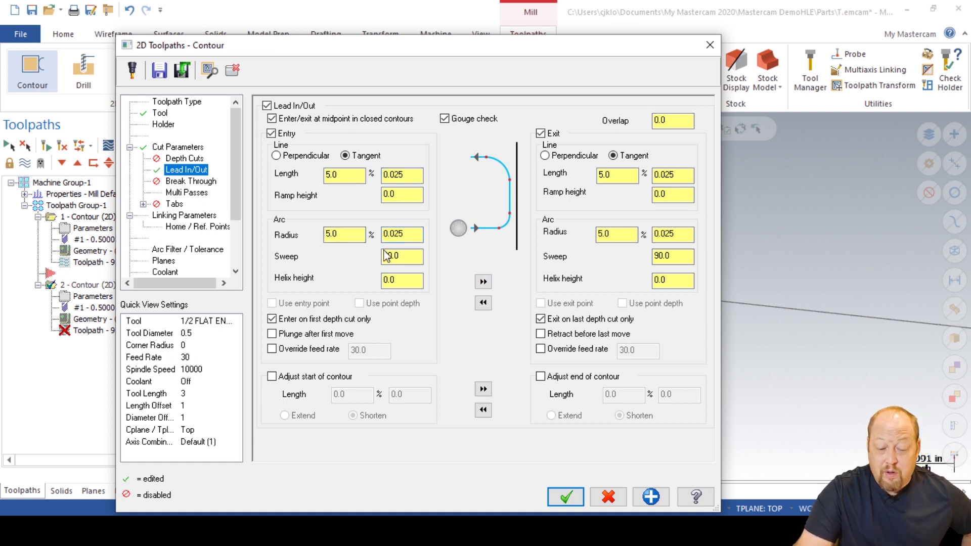
- Review the ramp contour's multi-pass and linking settings, accept the parameters, and regenerate the toolpath
click(180, 193)
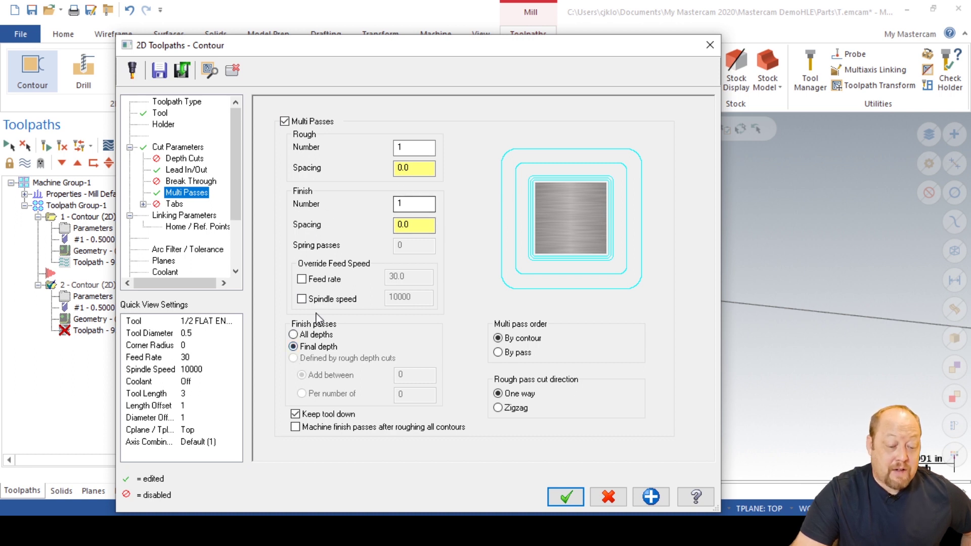
click(184, 216)
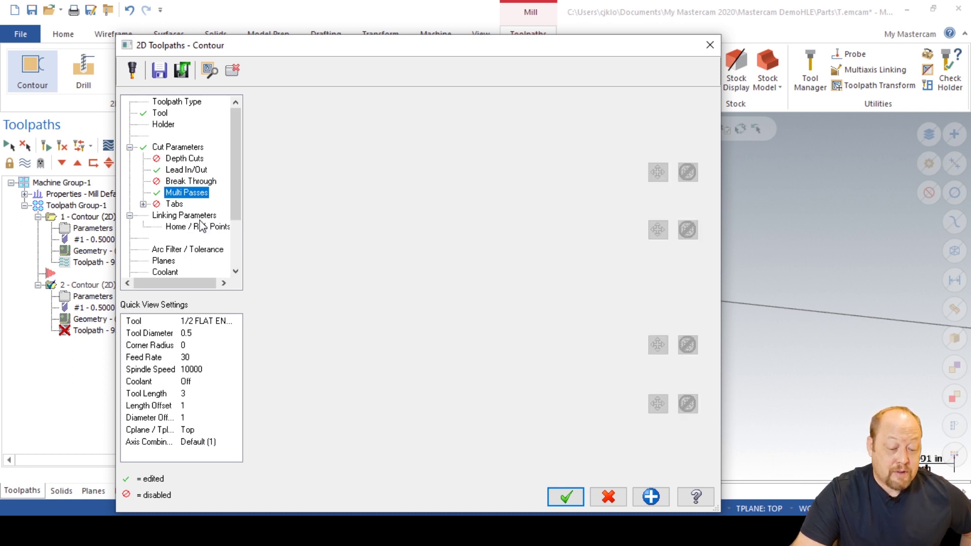
click(564, 497)
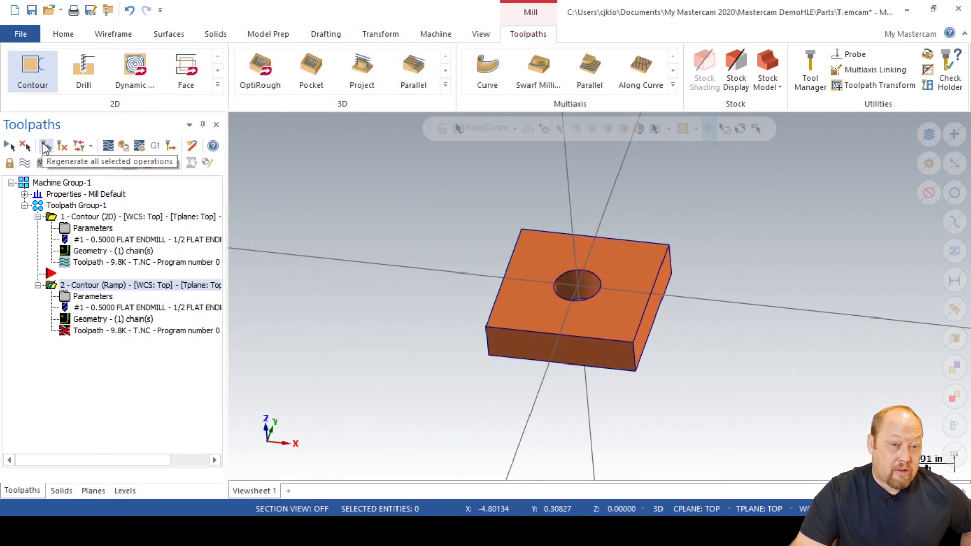
click(45, 147)
- Inspect the helical ramp toolpath inside the hole and backplot it to watch the cutter's descent
scroll(571, 267, up, 8)
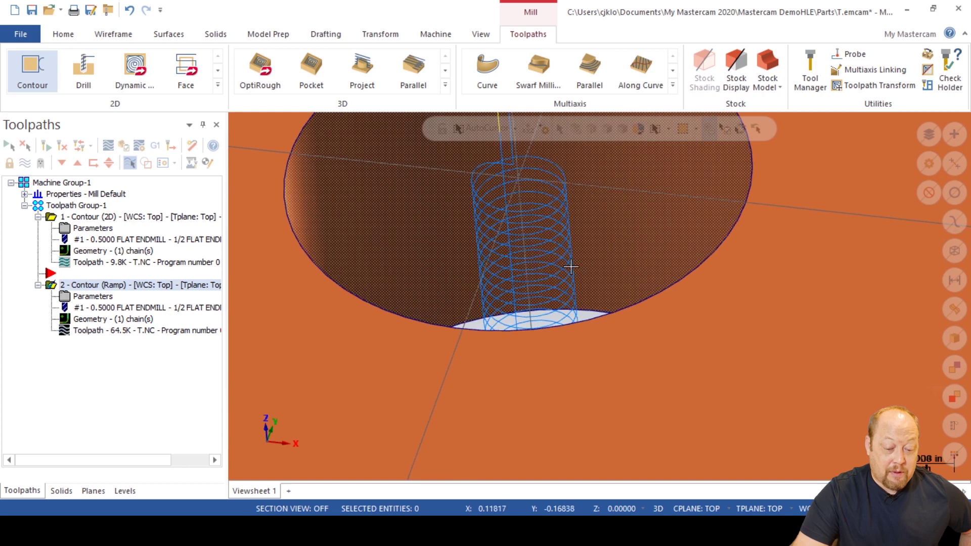
scroll(570, 267, down, 3)
middle_drag(570, 267, 555, 357)
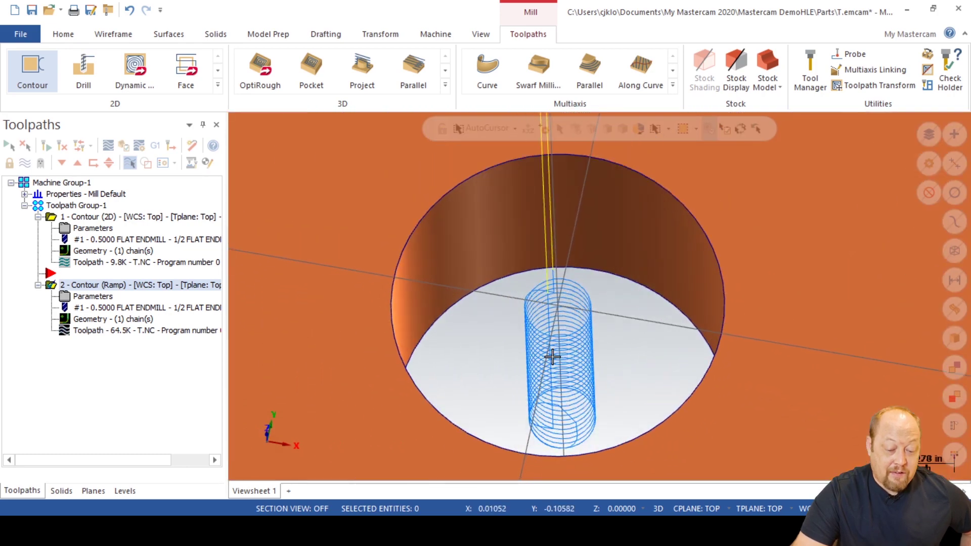
scroll(537, 334, up, 4)
scroll(537, 335, down, 4)
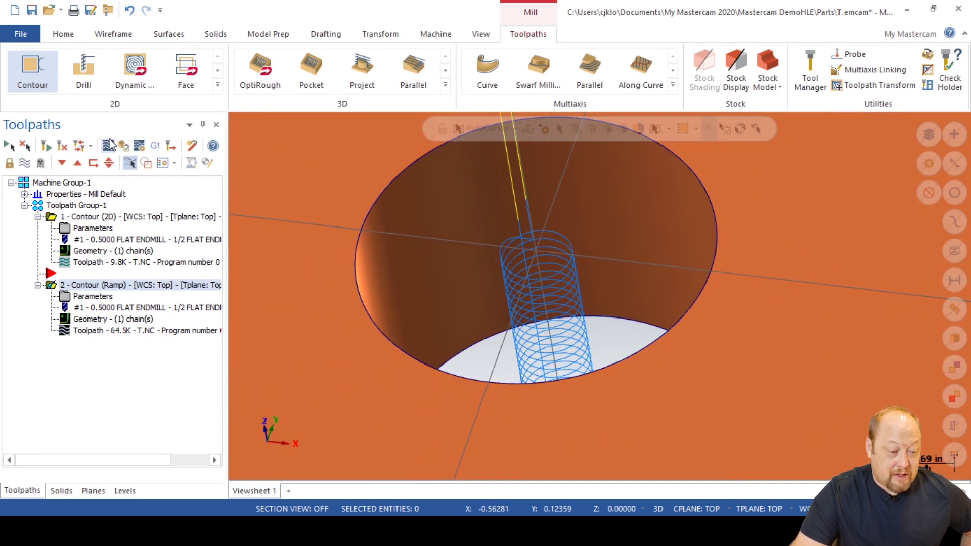
key(alt+t)
scroll(400, 248, down, 5)
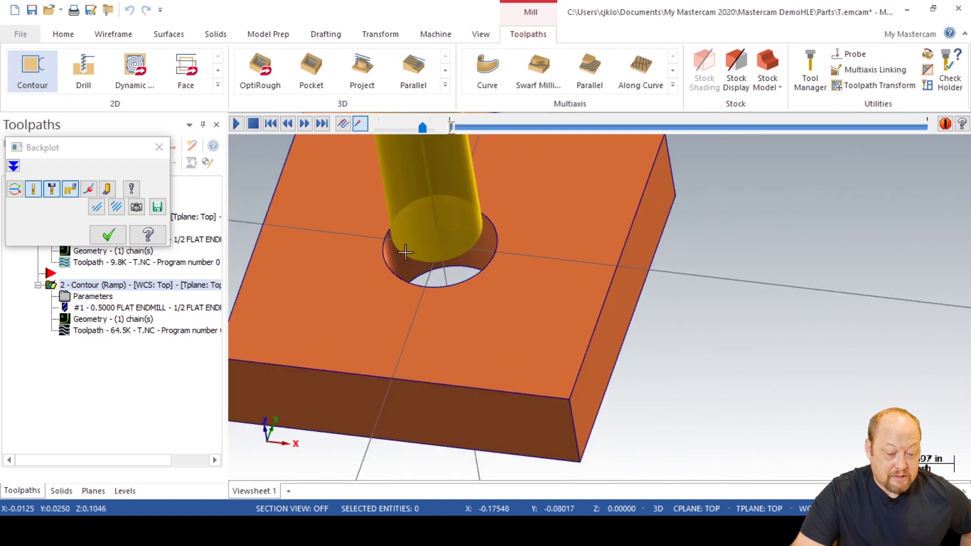
scroll(427, 264, up, 5)
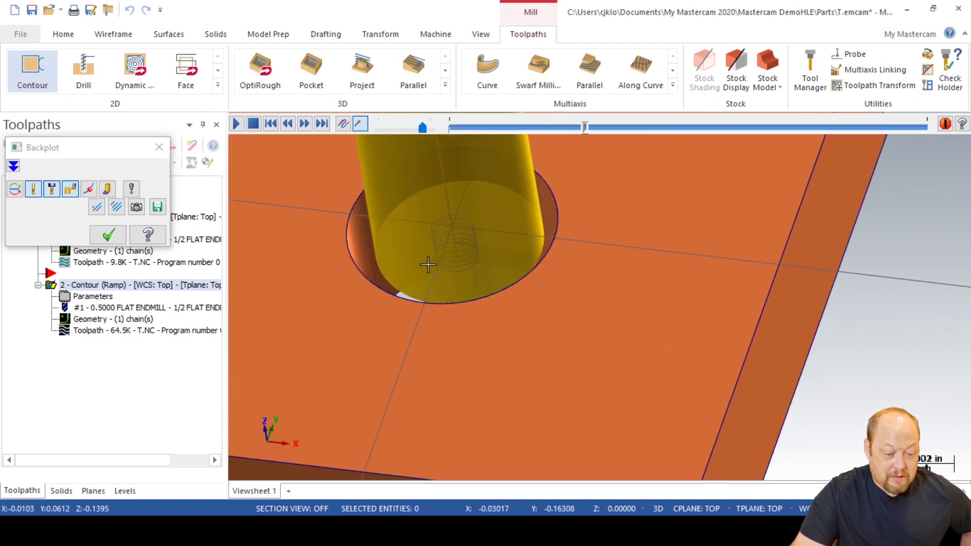
click(159, 147)
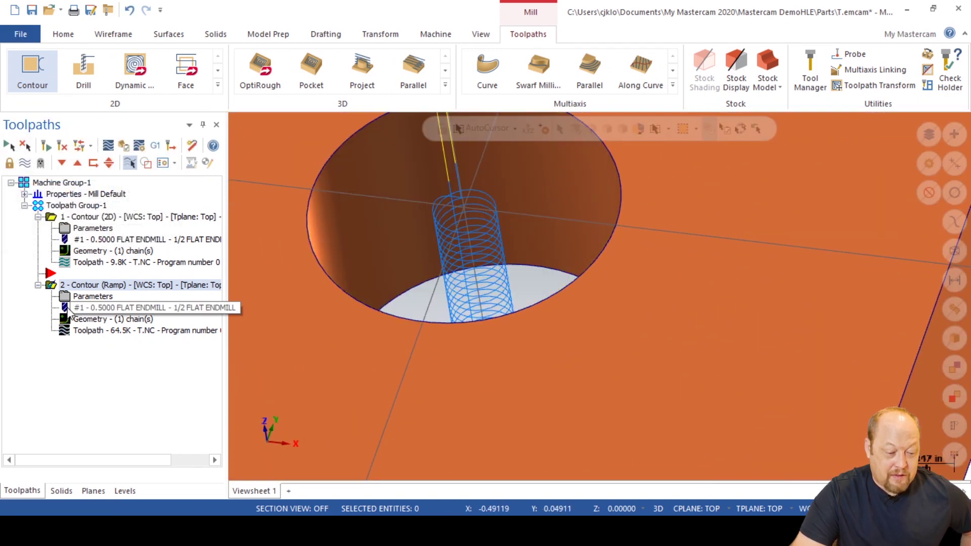
- Set the ramp contour's ramp angle to 5 degrees and turn off helix linearization
click(93, 297)
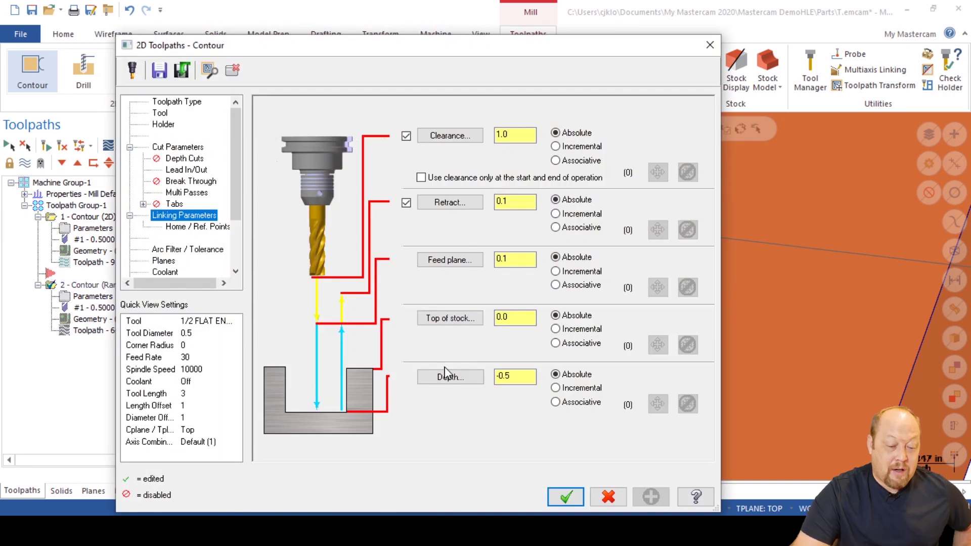
click(177, 146)
double_click(639, 282)
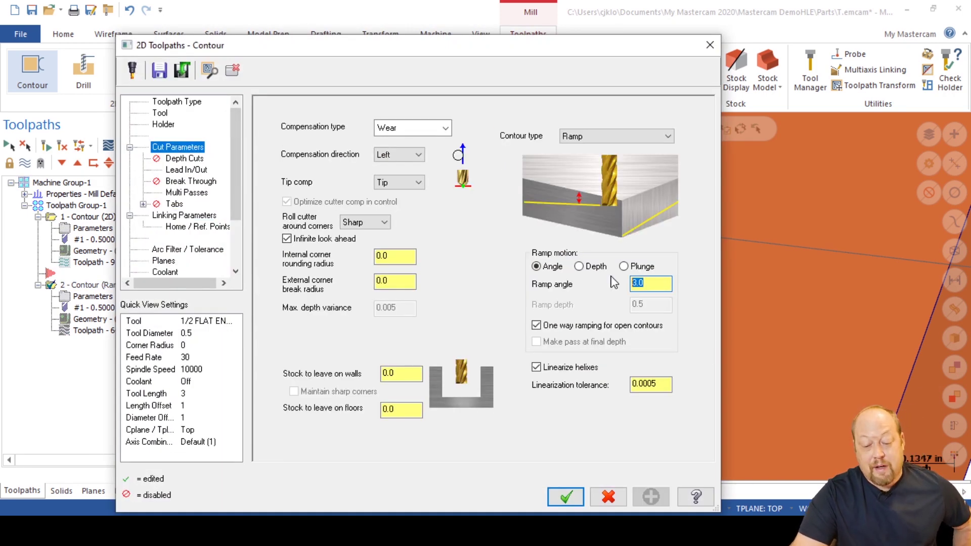
text(5)
key(Return)
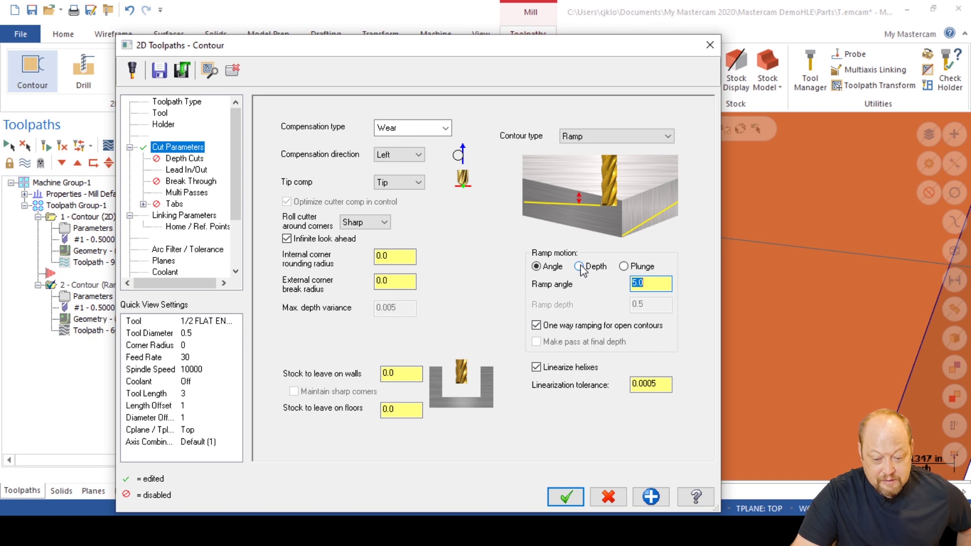
click(538, 368)
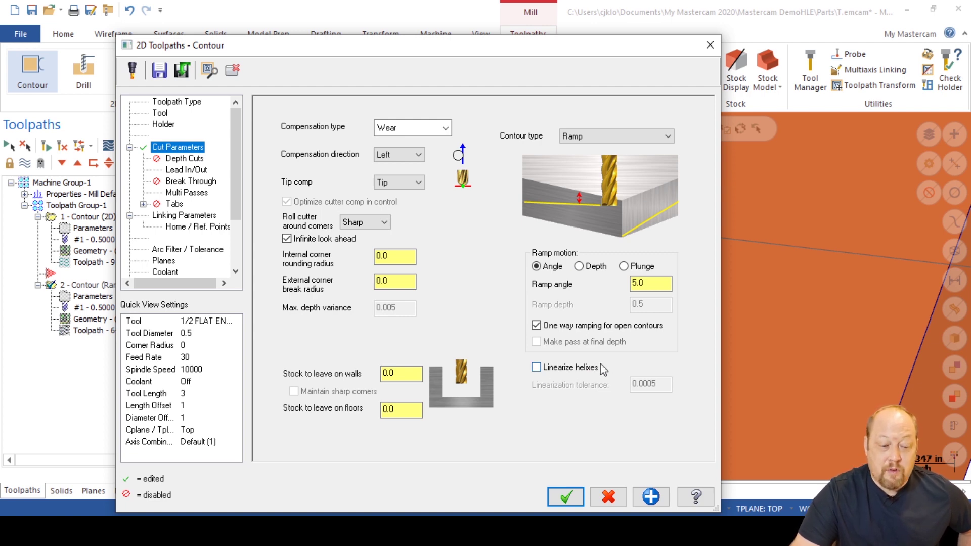
- Check the ramp contour's lead-in/out settings and save the operation's parameters to the defaults library
click(185, 170)
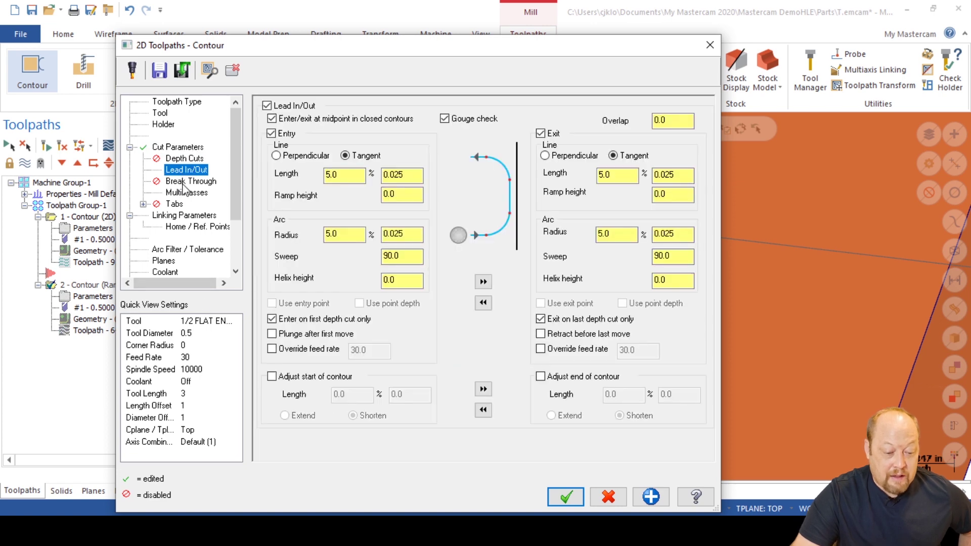
click(158, 70)
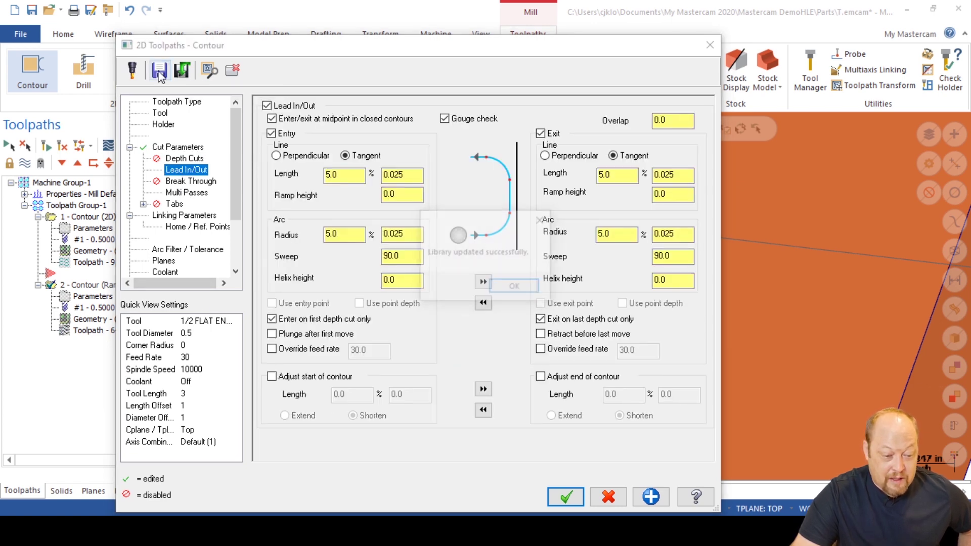
click(516, 288)
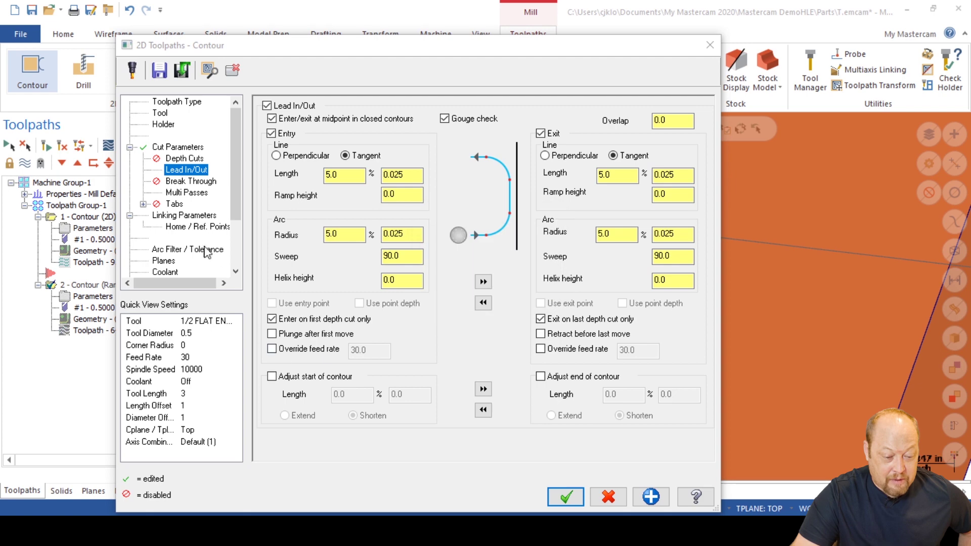
- Review the cut, lead-in/out and multi-pass settings, and accept the parameters to regenerate the ramp toolpath
click(178, 147)
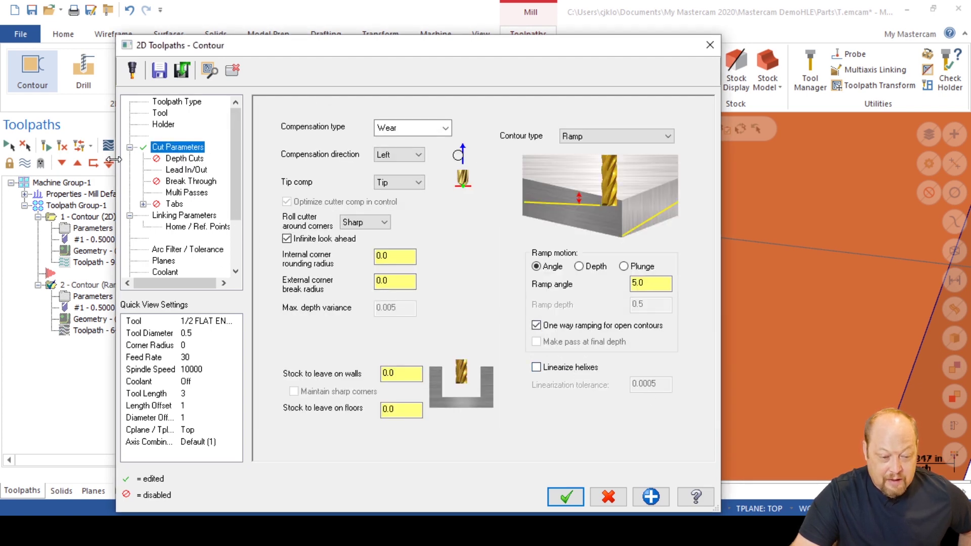
click(179, 171)
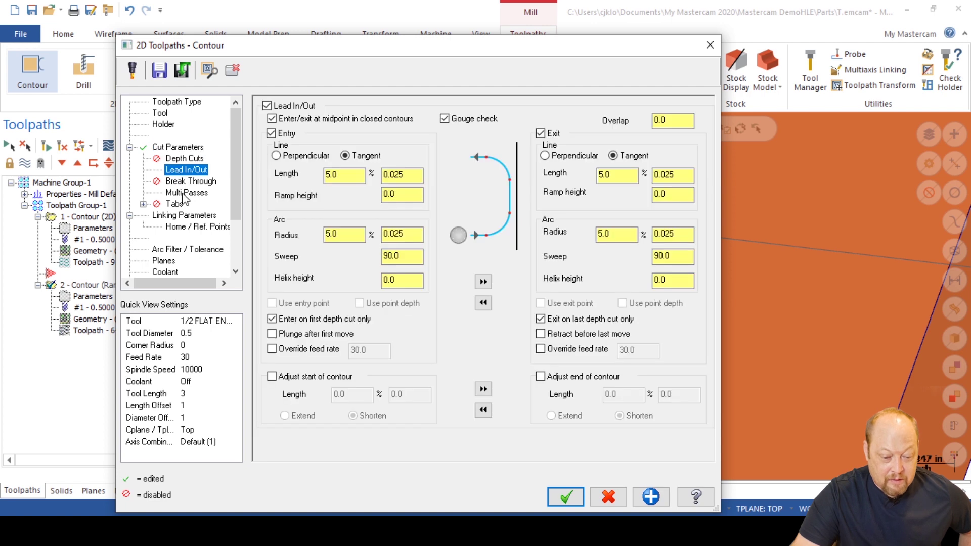
click(186, 194)
click(562, 496)
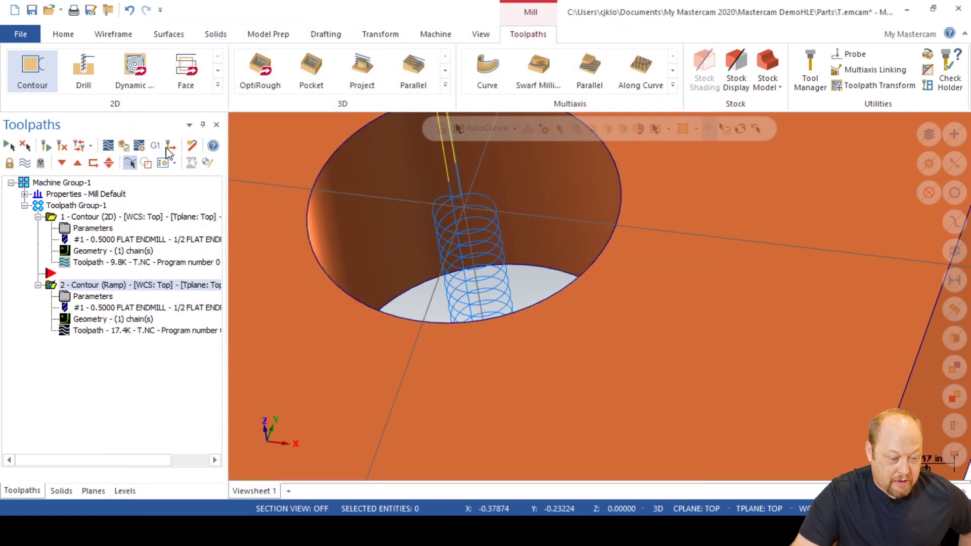
- Backplot the 5-degree ramp contour from above and from an angle, and close the backplot
key(alt+1)
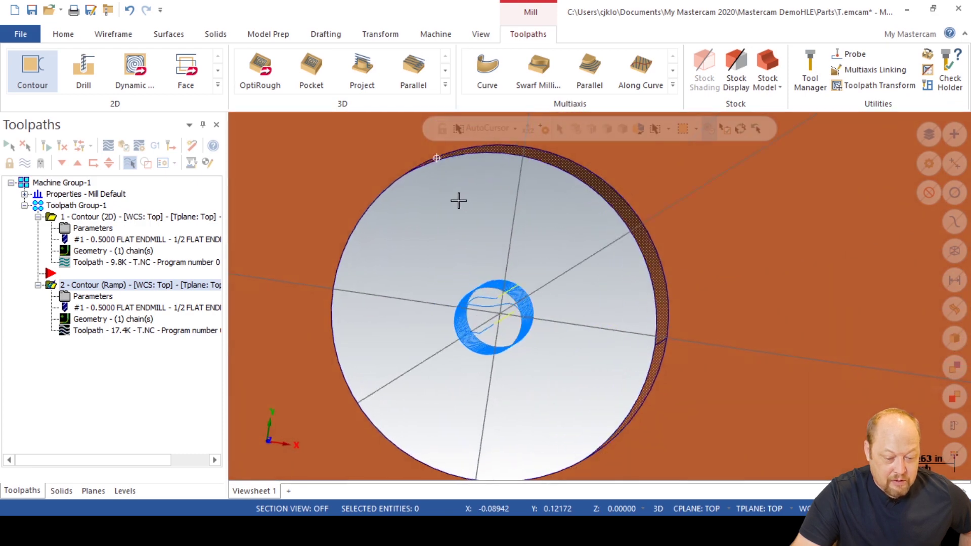
middle_drag(458, 200, 441, 197)
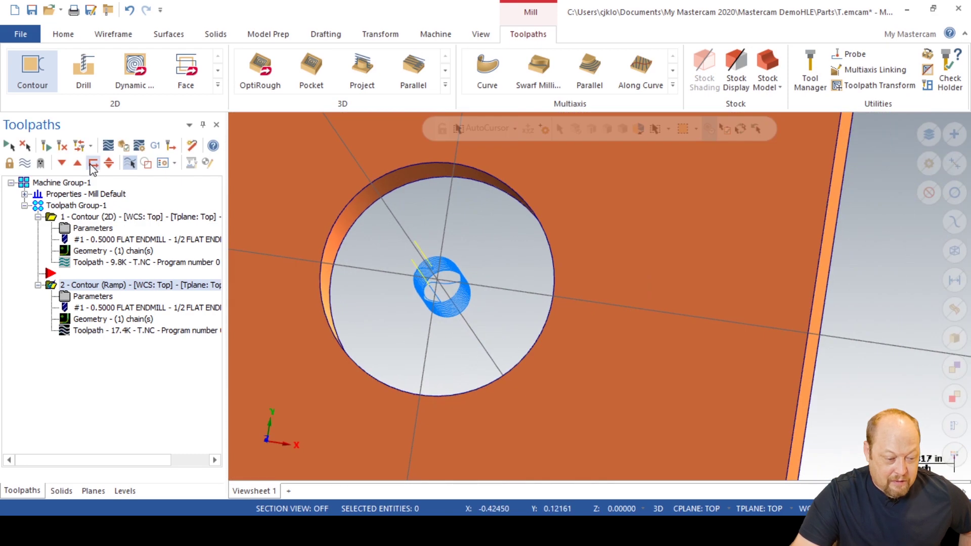
click(93, 164)
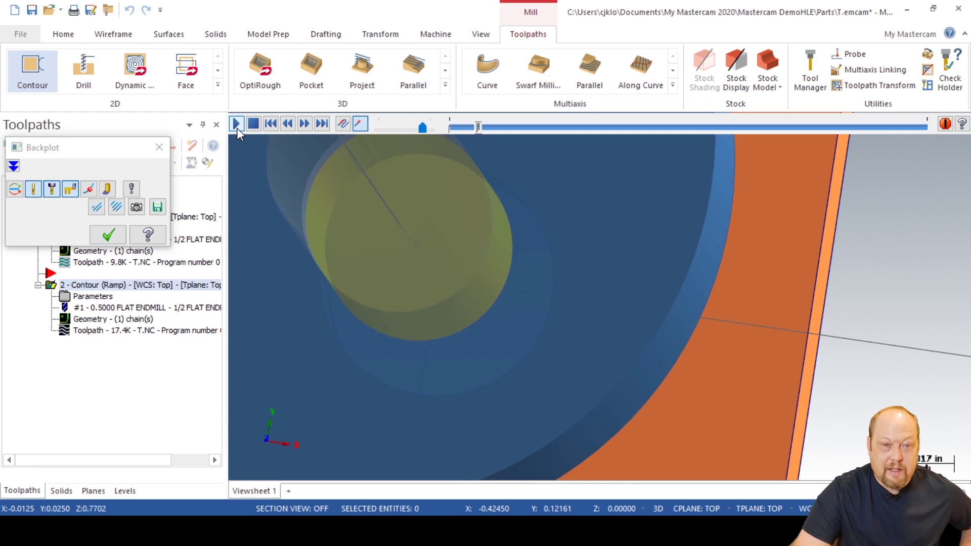
click(236, 124)
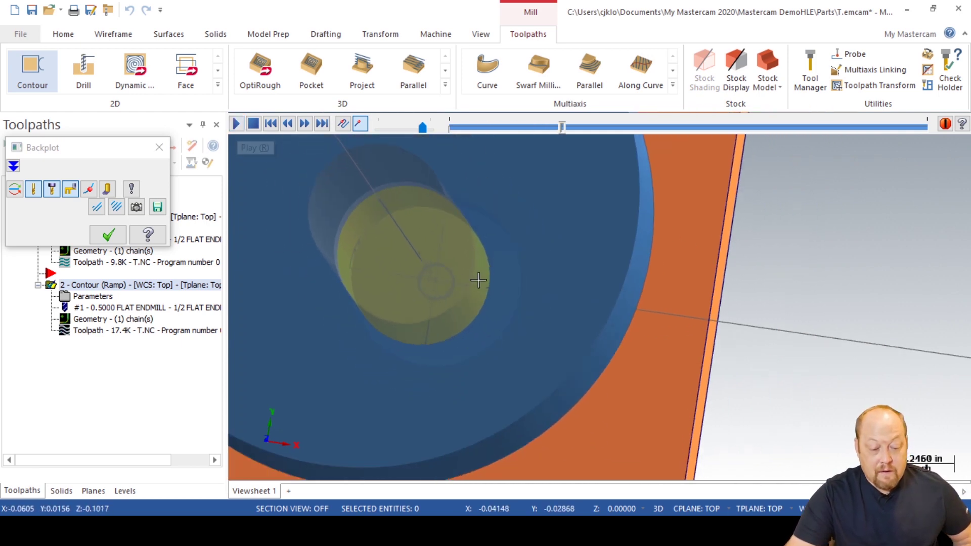
scroll(478, 280, down, 6)
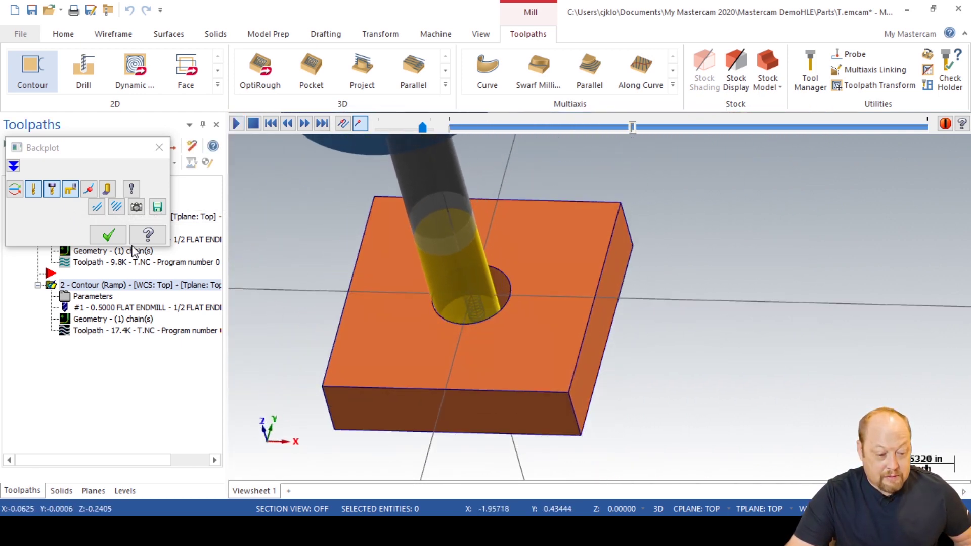
click(165, 148)
- Assign holder B2E4-0500 to the end mill in the outer 2D contour's parameters
click(92, 227)
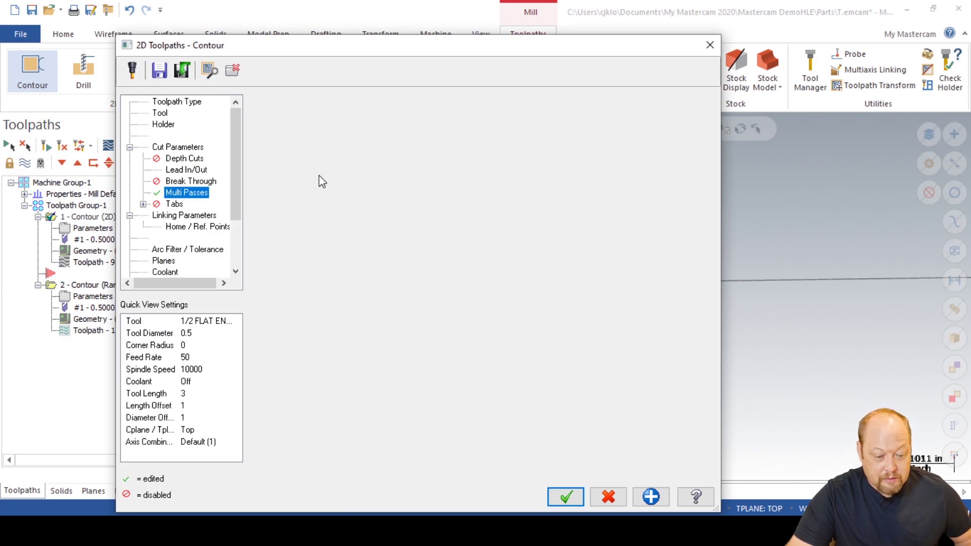
scroll(303, 268, down, 3)
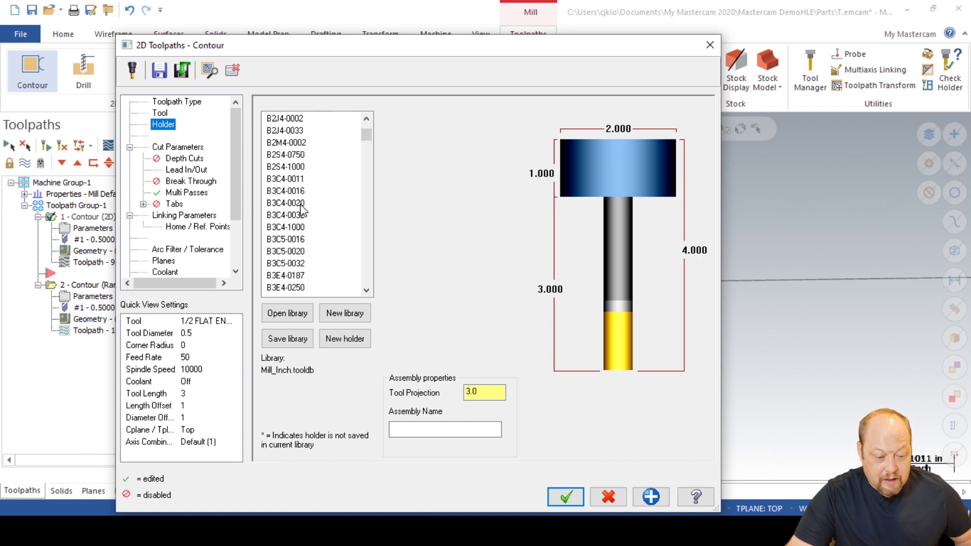
scroll(292, 228, up, 5)
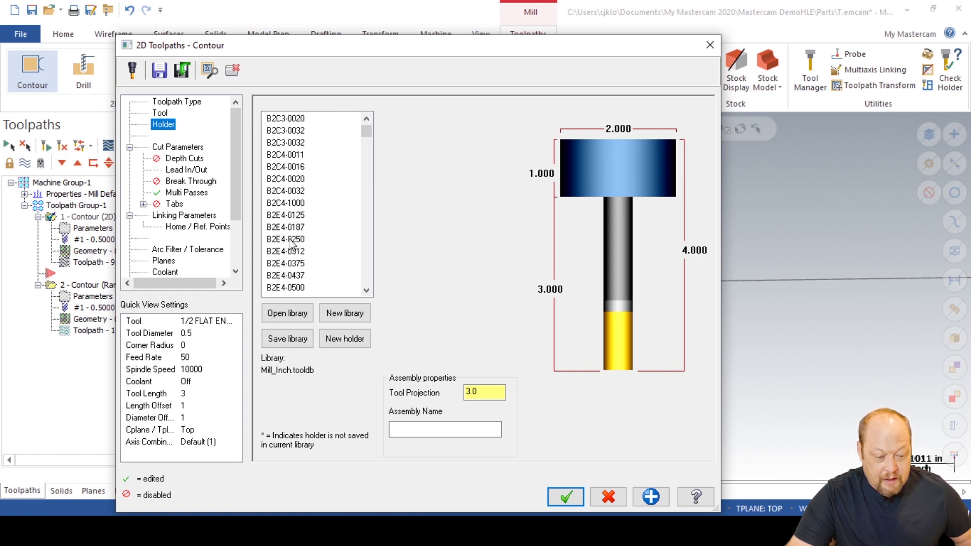
click(297, 288)
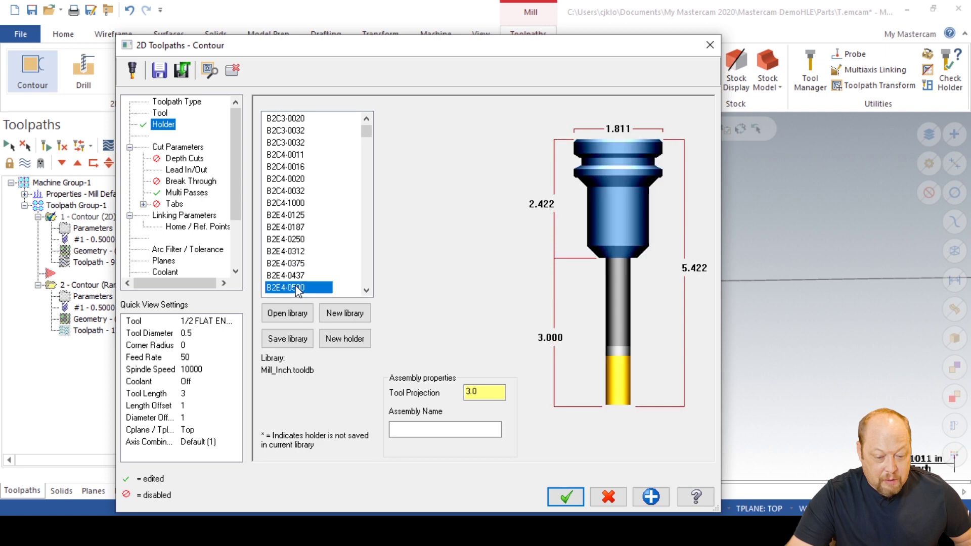
- Set the tool projection to 1.3 and update the assembly along with all operations that use it
double_click(475, 392)
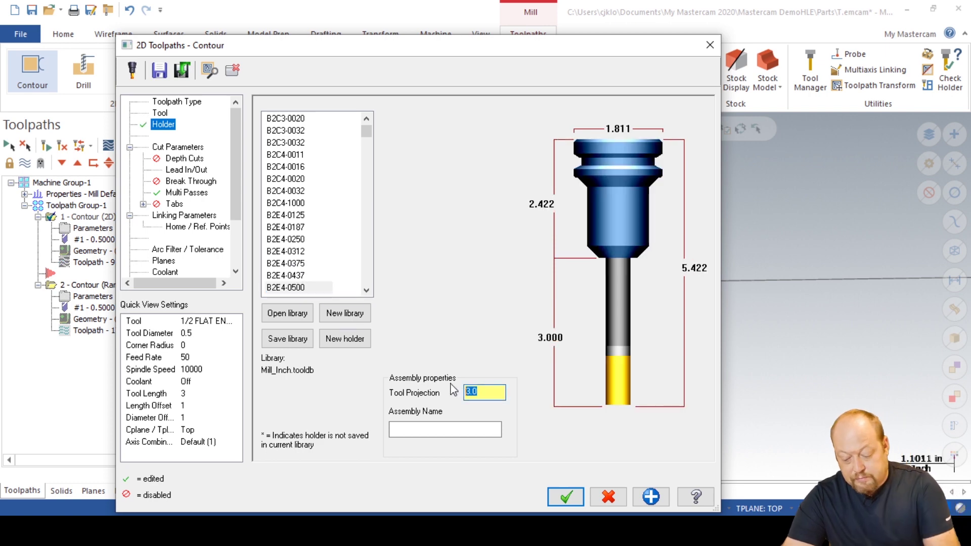
text(1.3)
key(Return)
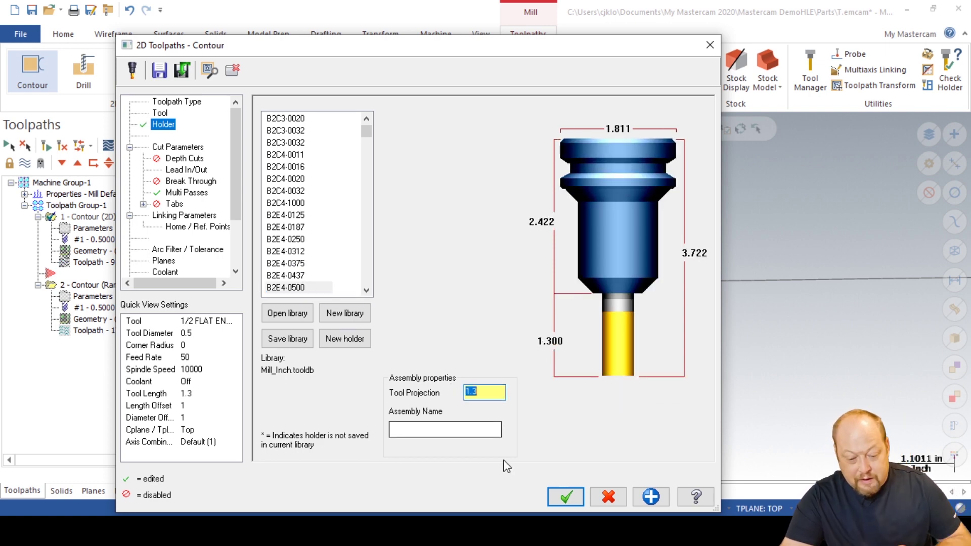
click(560, 498)
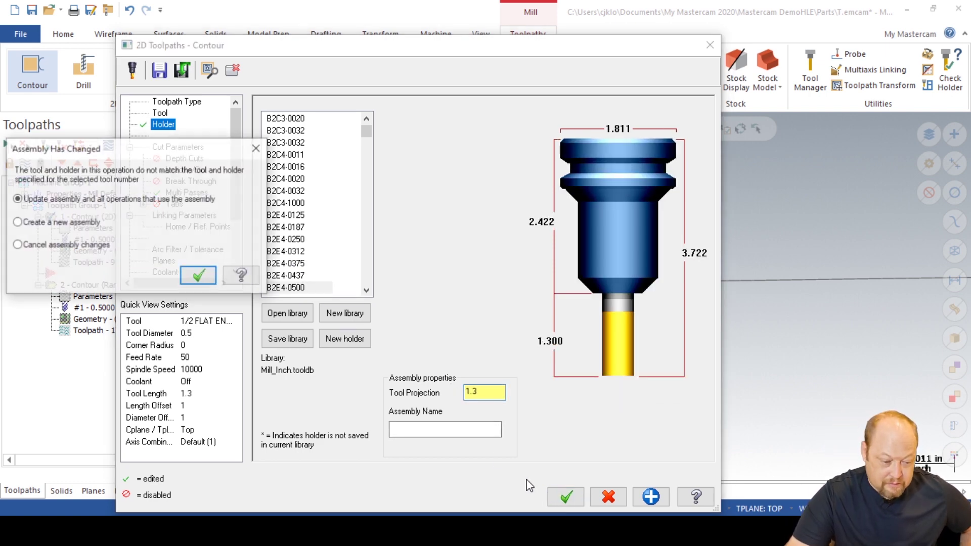
click(204, 276)
- Inspect the ramp operation's holder and tool settings, and close the parameters without changes
click(123, 284)
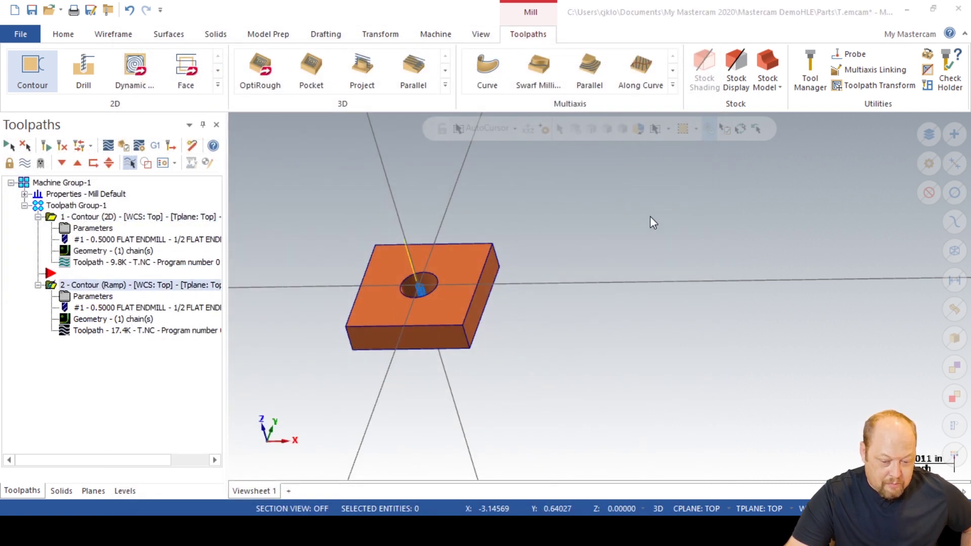
click(93, 295)
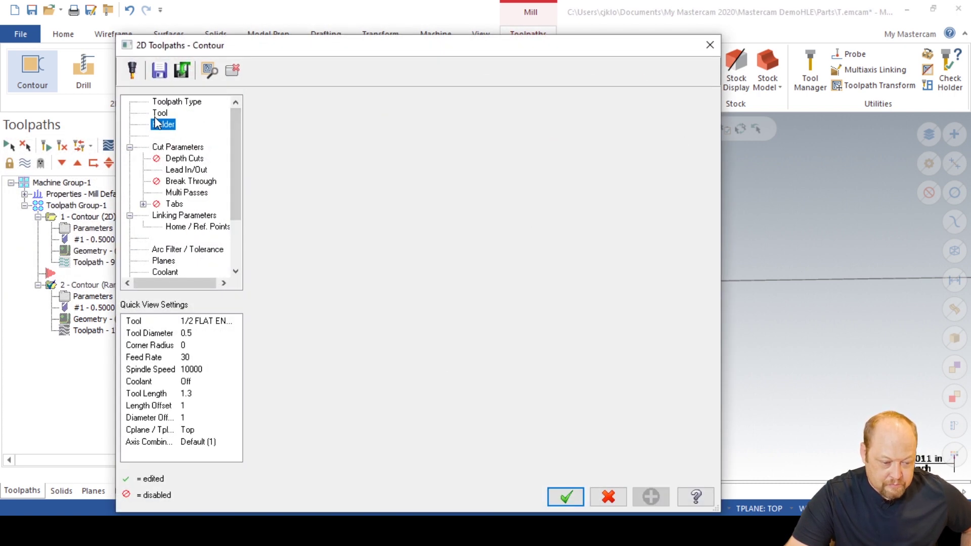
click(158, 115)
click(714, 41)
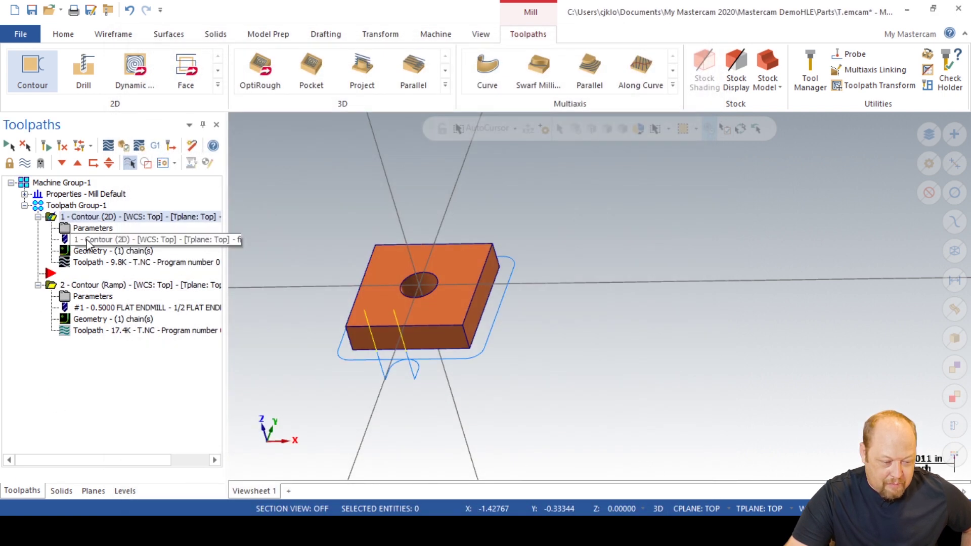
- Backplot the ramp contour with the updated holder and examine the cutter entering the hole
click(85, 286)
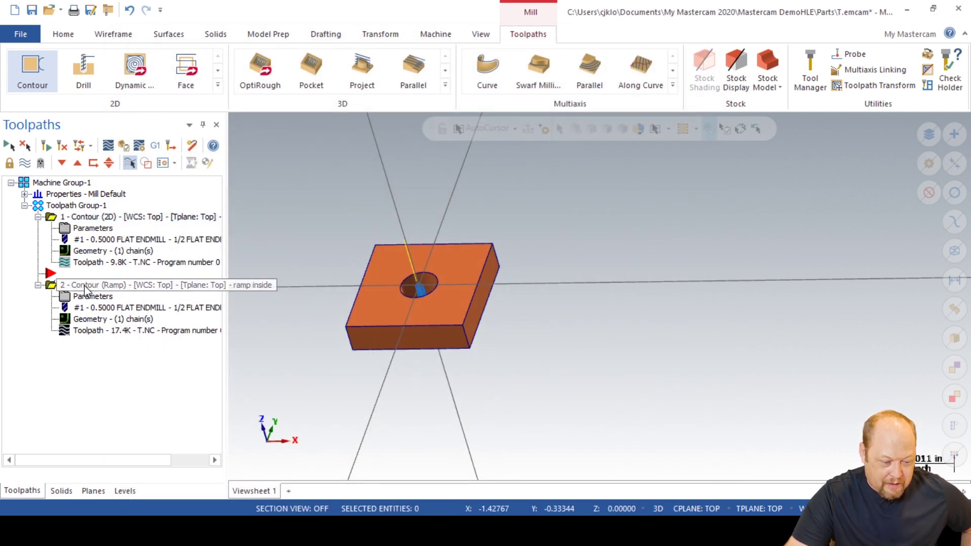
click(108, 146)
click(243, 125)
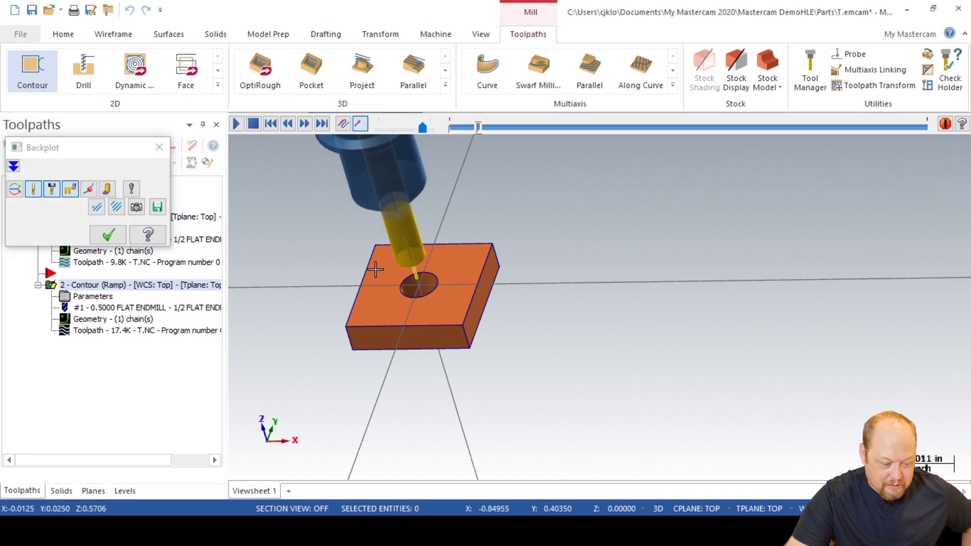
scroll(426, 285, up, 5)
scroll(426, 285, up, 3)
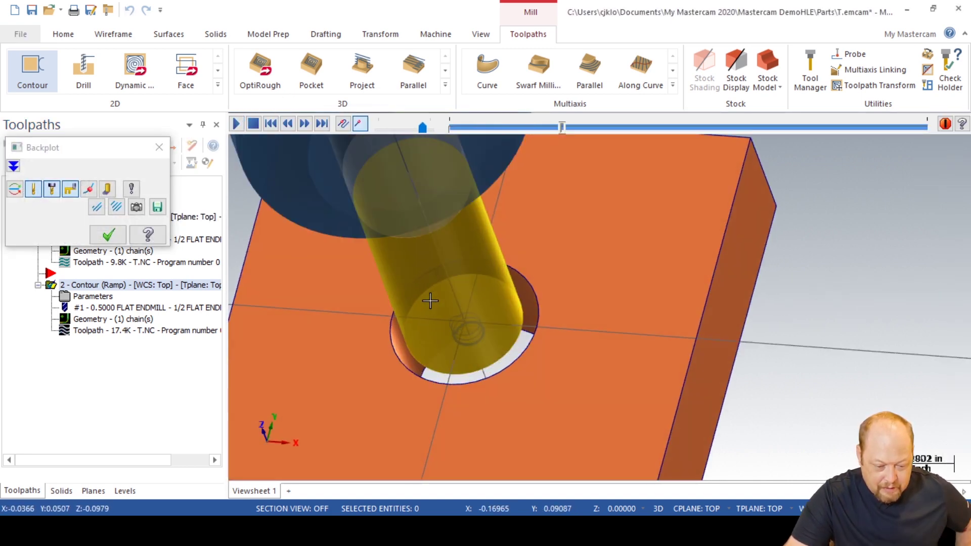
scroll(419, 284, down, 3)
scroll(416, 283, down, 1)
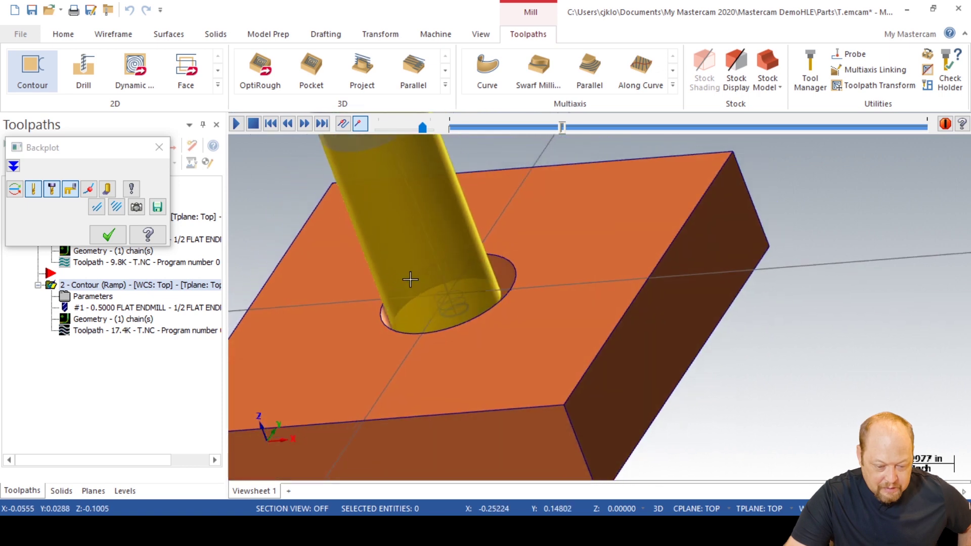
- Turn off shading and follow the backplotted cutter through the wireframe block to the hole's bottom
key(alt+s)
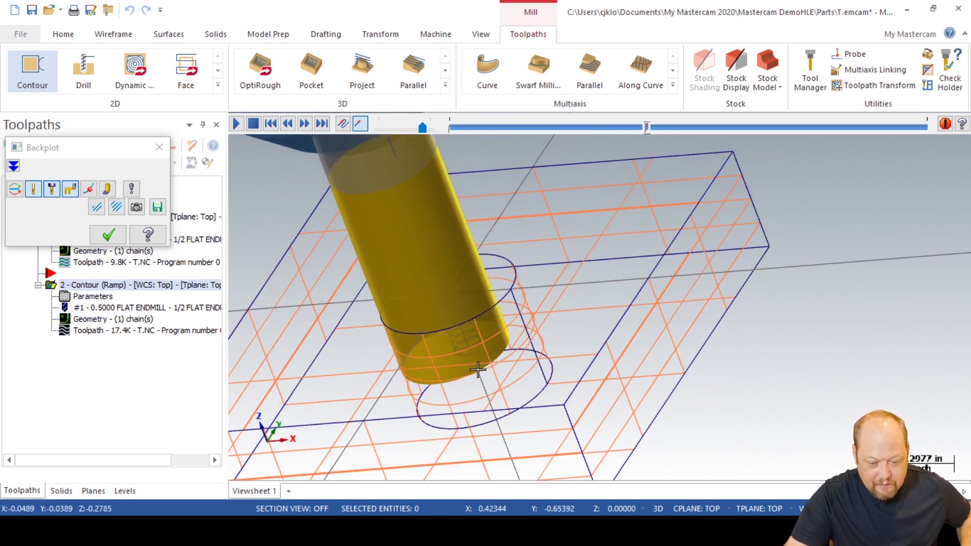
scroll(496, 343, down, 1)
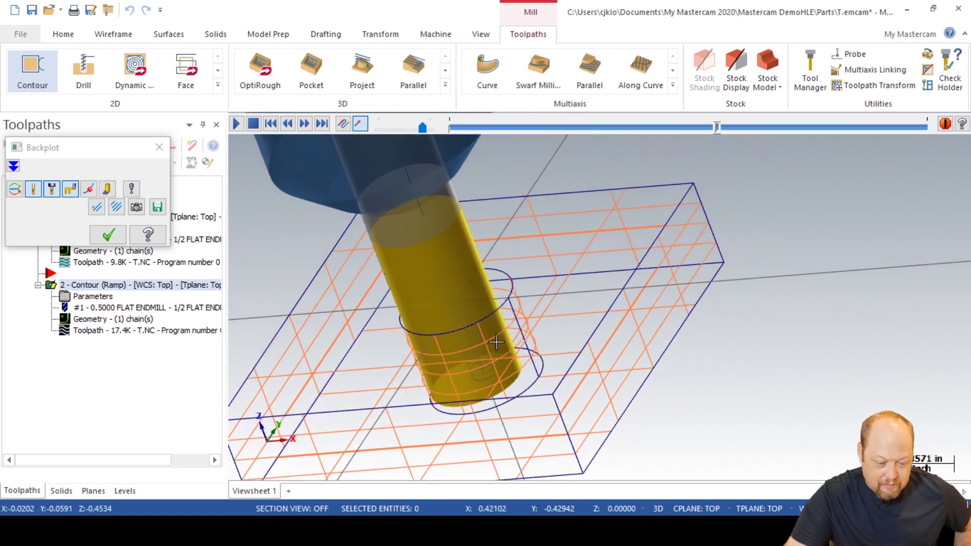
middle_drag(496, 342, 496, 355)
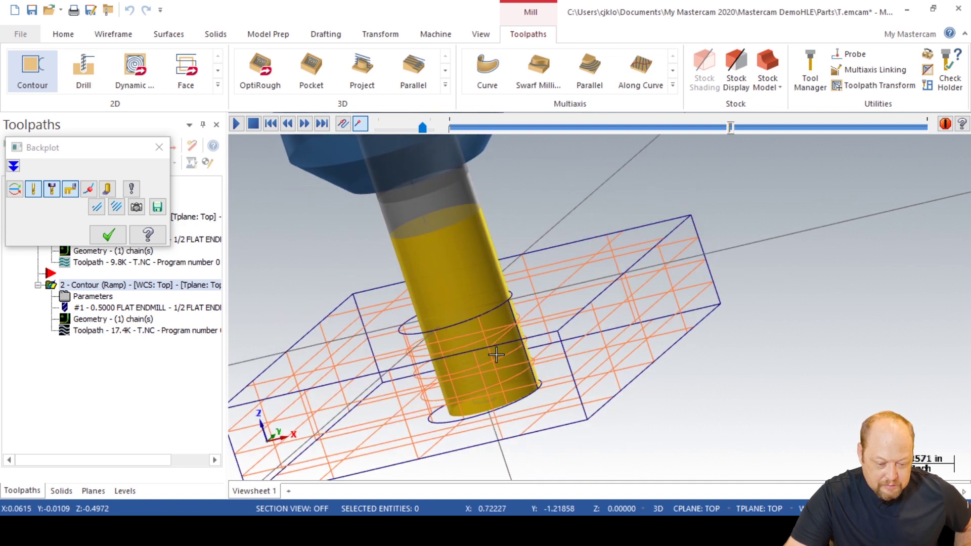
scroll(462, 252, up, 1)
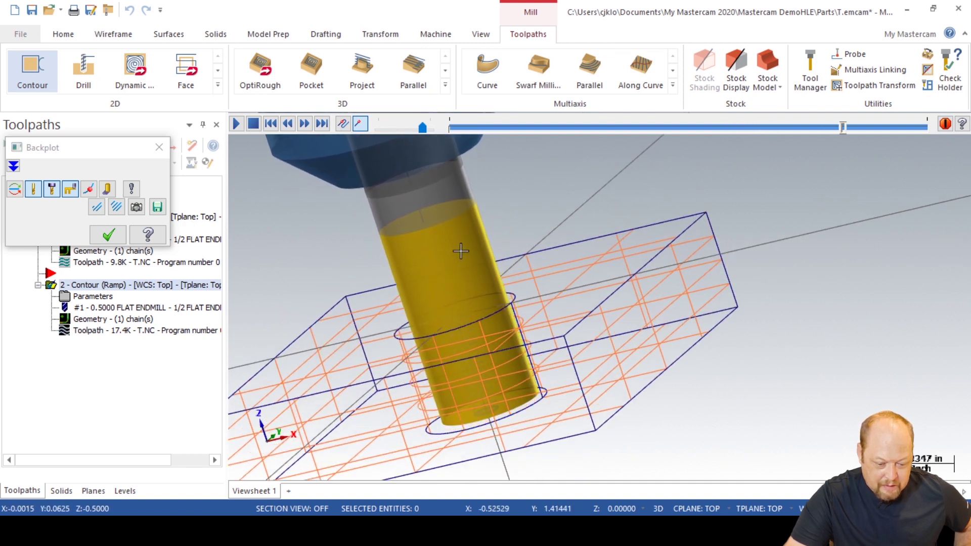
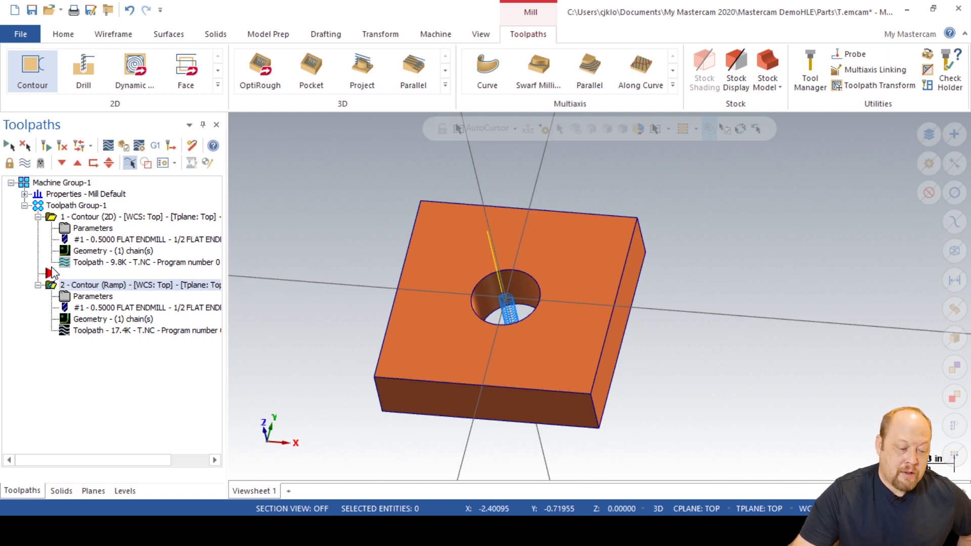
- Move the toolpath insertion arrow below the ramp contour operation
drag(50, 273, 69, 337)
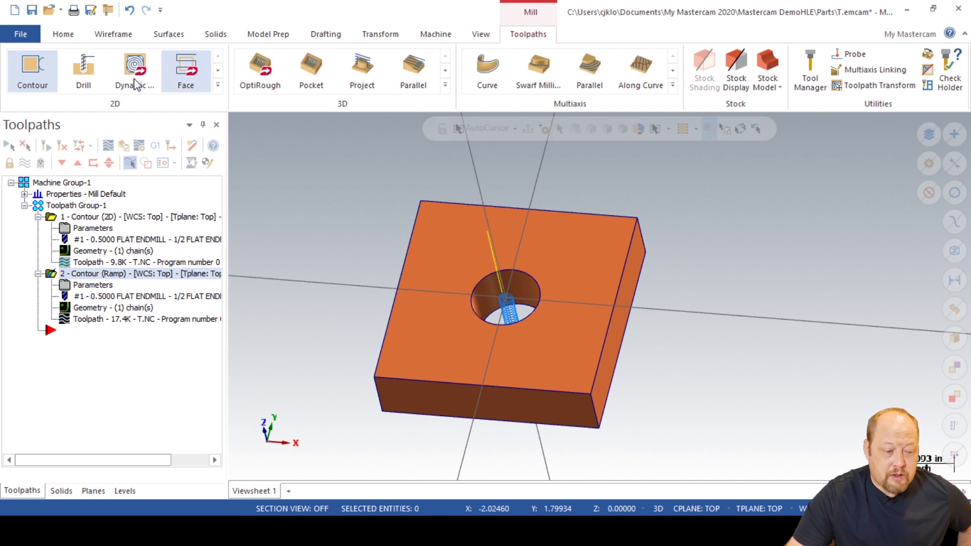
- Start a new contour toolpath and chain the block's outer top edge in Cplane mode
click(33, 74)
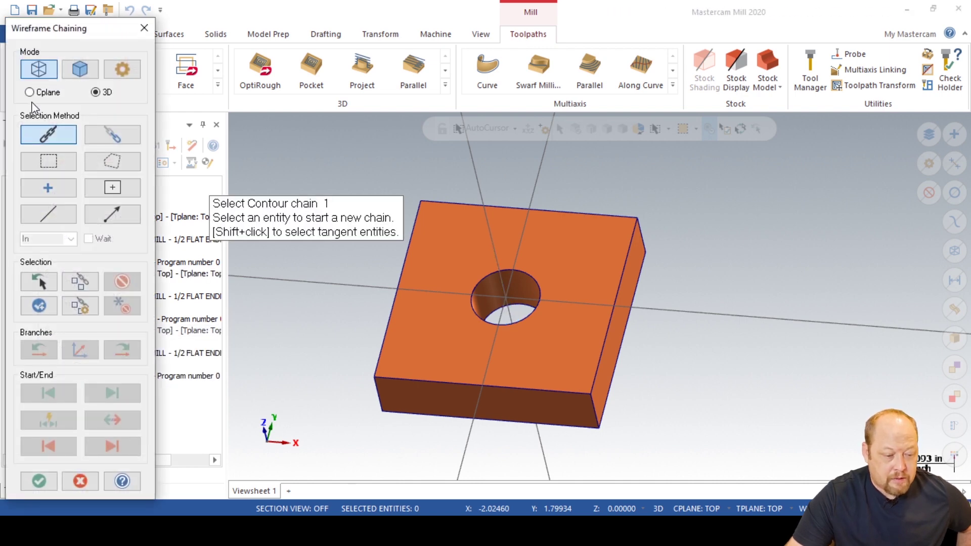
click(30, 94)
click(555, 389)
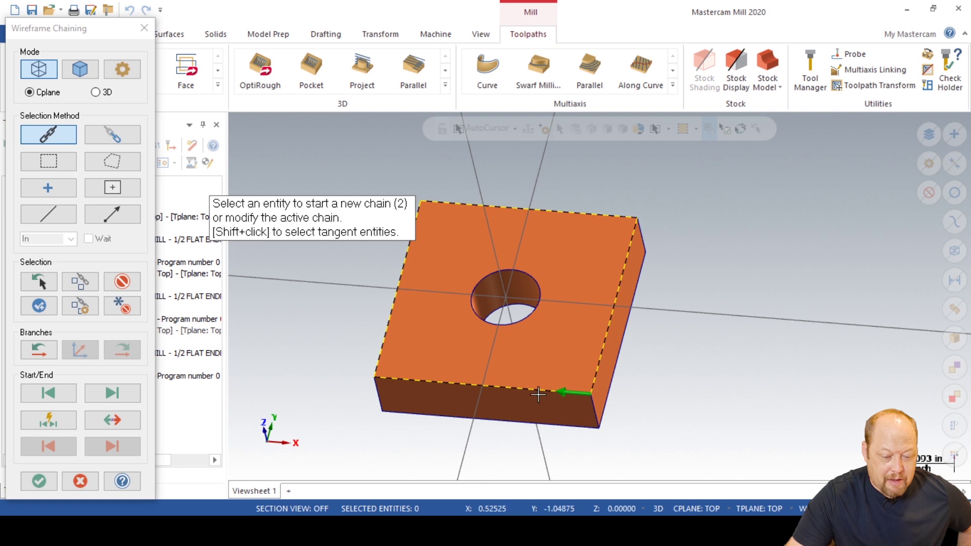
click(38, 482)
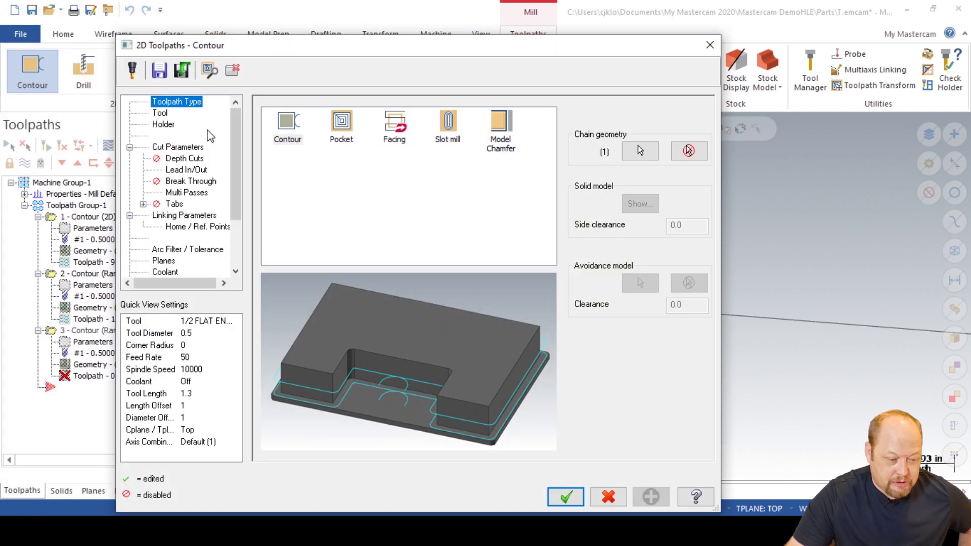
- Filter the tool library to spot drills and choose the 1/8 SPOTDRILL for the new contour
click(161, 113)
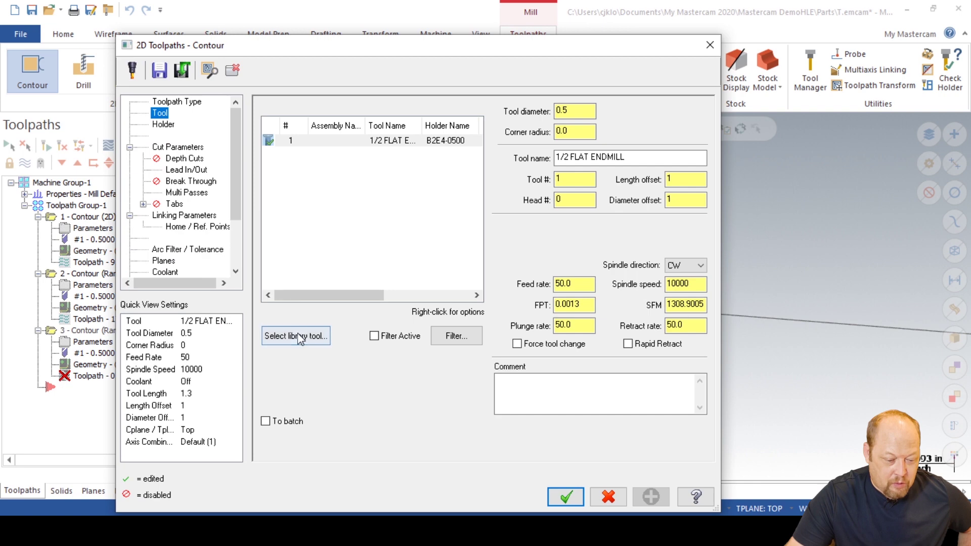
click(299, 337)
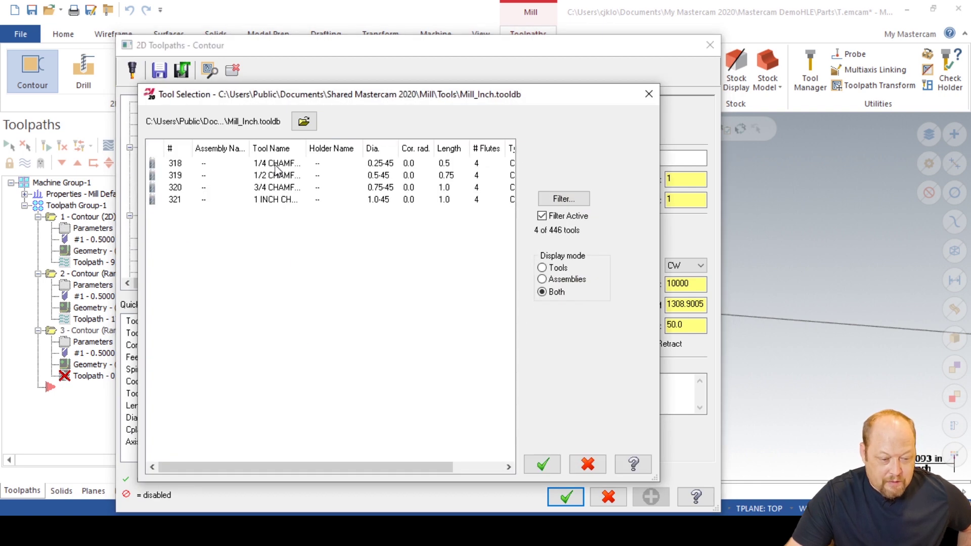
click(562, 199)
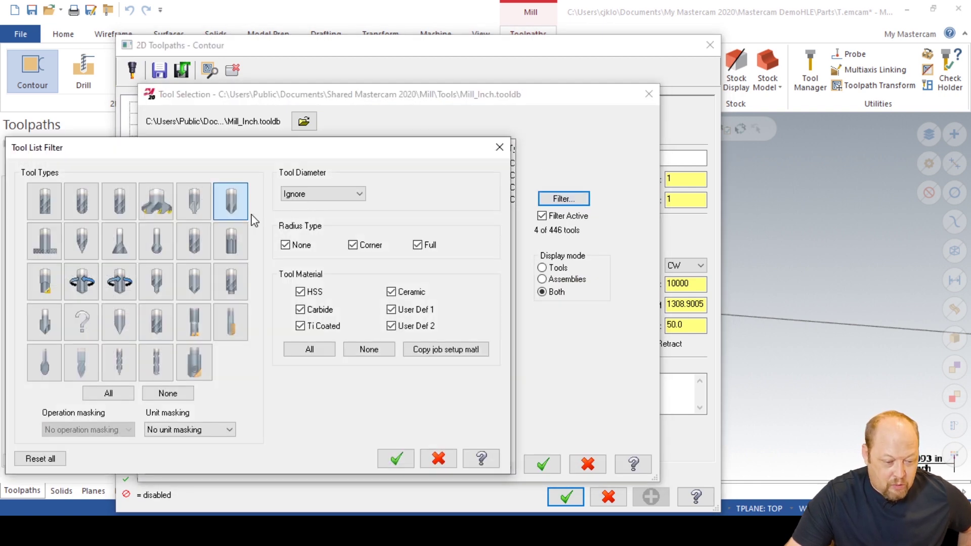
click(194, 283)
click(393, 458)
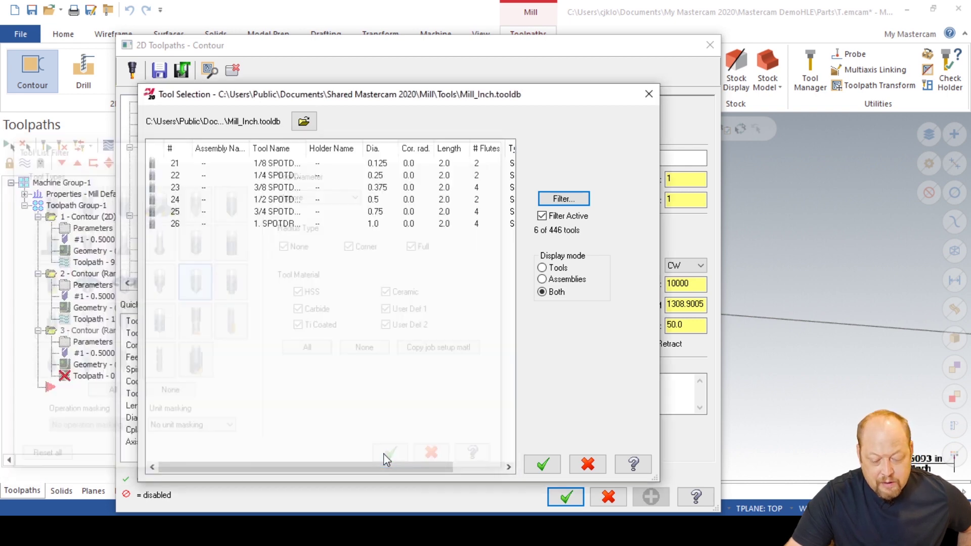
double_click(279, 163)
- Edit the spot drill's geometry to a cutting length of 0.5, a shoulder length of 0.5 and an overall length of 2
double_click(309, 141)
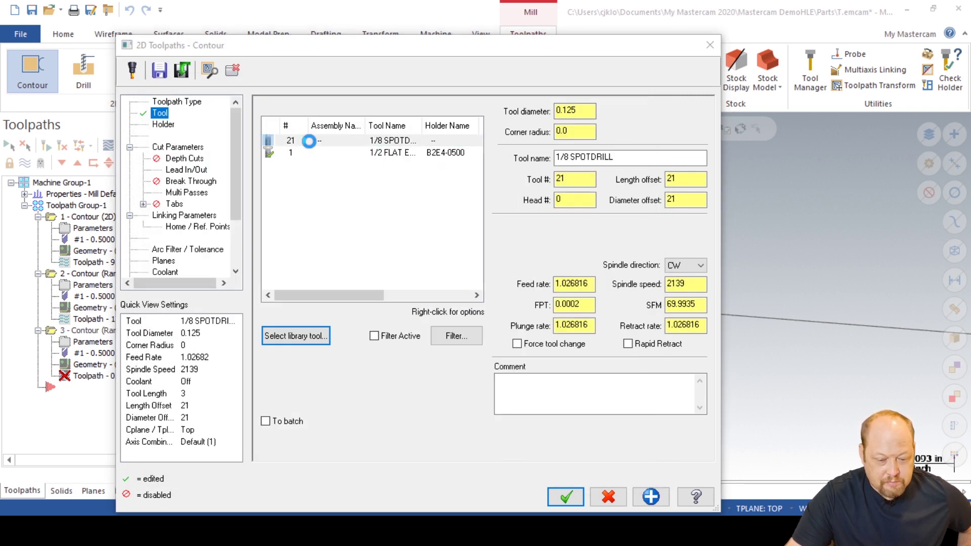
click(152, 125)
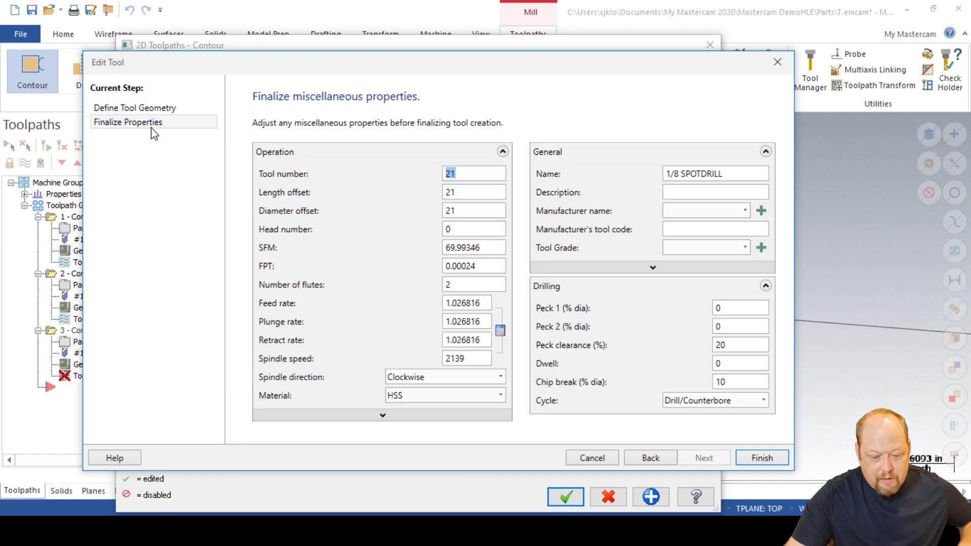
click(134, 108)
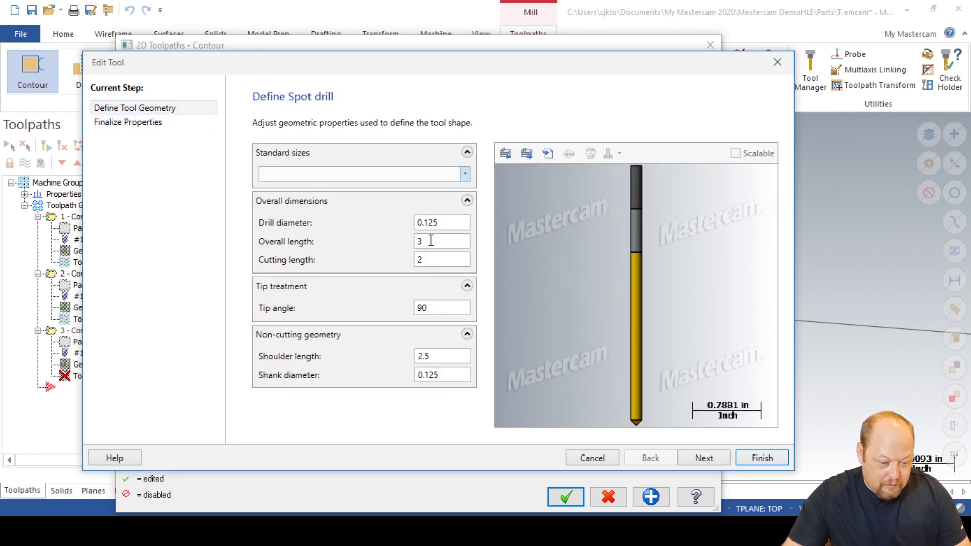
click(436, 260)
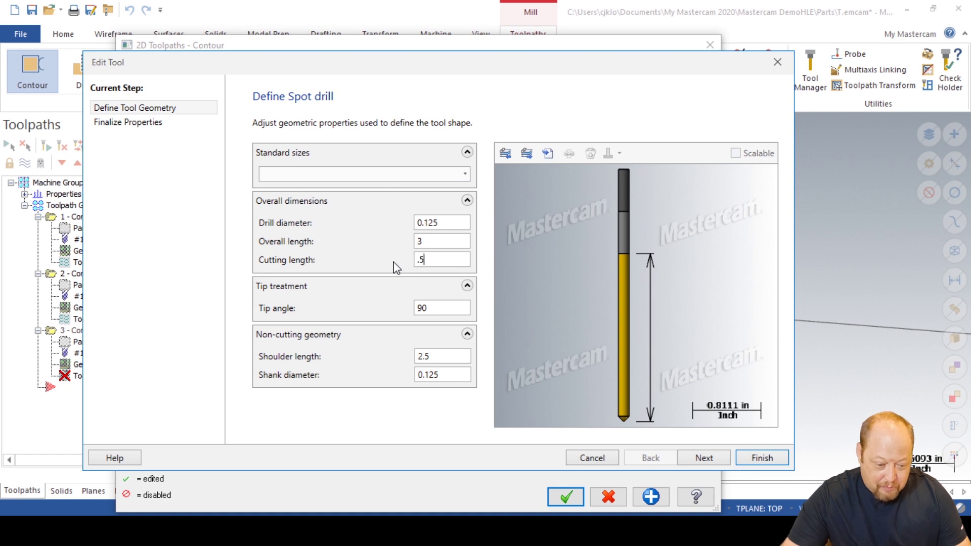
text(.5)
key(Tab)
double_click(445, 358)
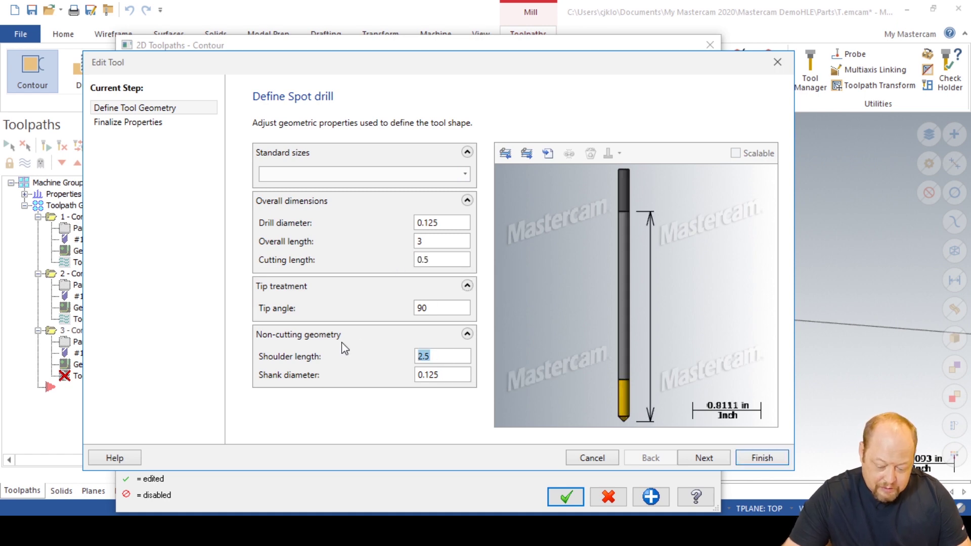
text(.5)
key(Tab)
click(432, 240)
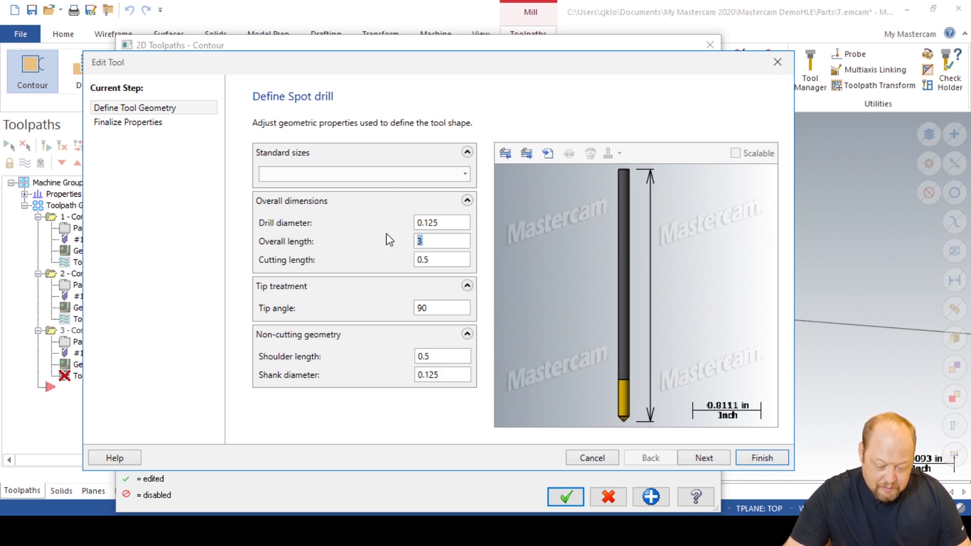
text(2)
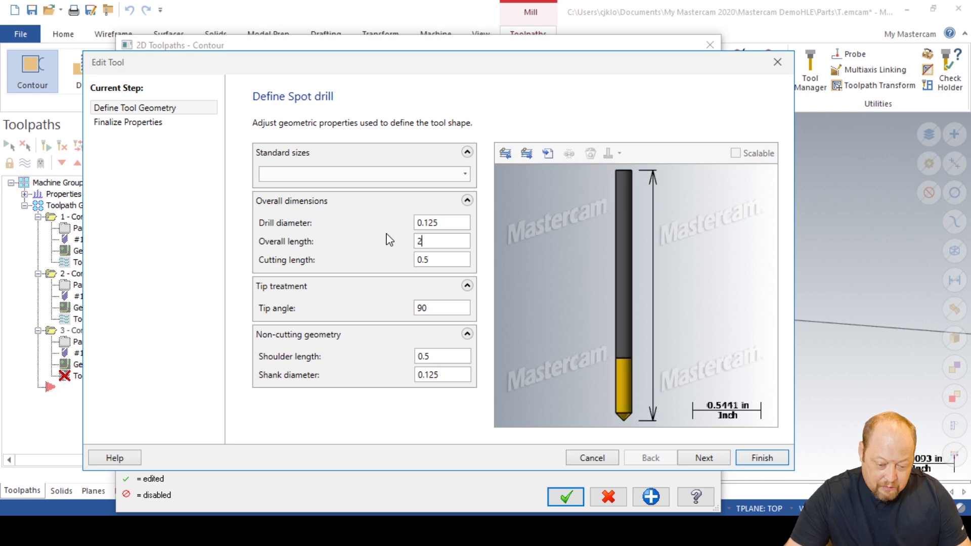
- Set the spot drill to tool number 2, feed, plunge and retract rates 30 and spindle speed 10000, and add the comment "edge break to .01"
click(144, 123)
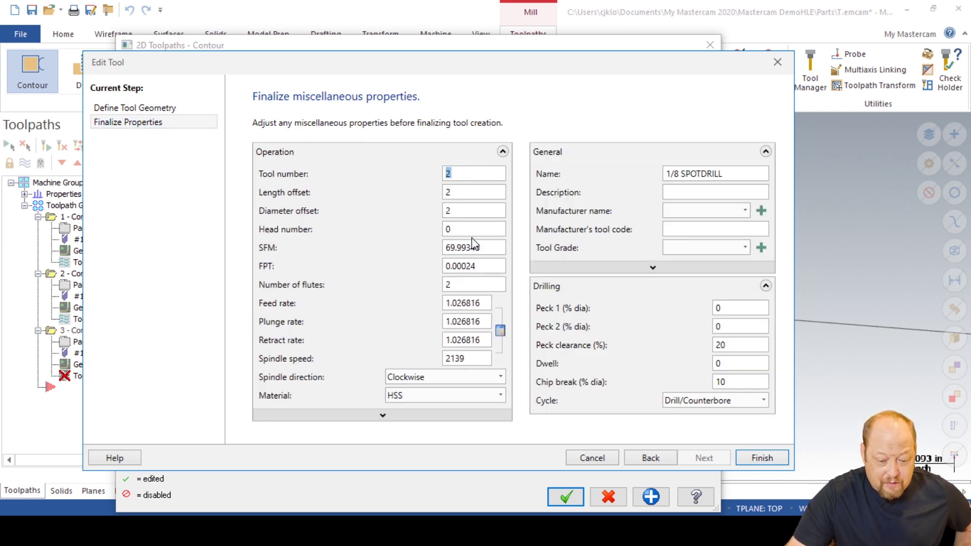
drag(488, 250, 389, 246)
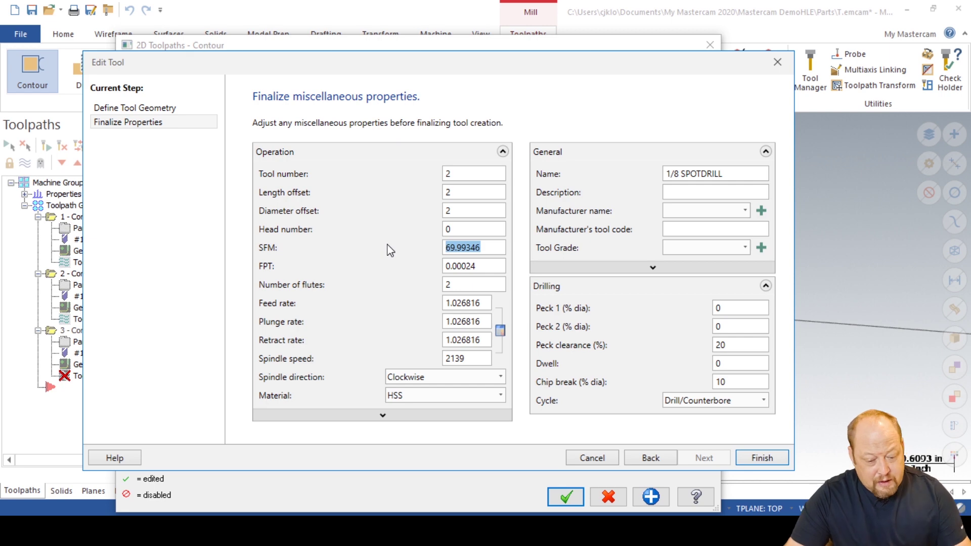
key(Tab)
key(Tab)
key(Tab)
text(30)
key(Tab)
key(Tab)
key(Tab)
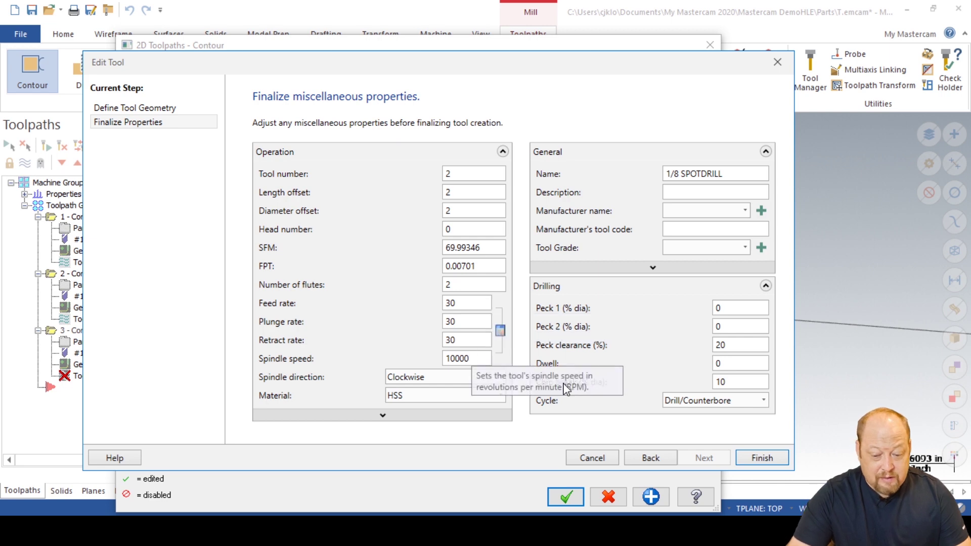
text(10000)
click(784, 453)
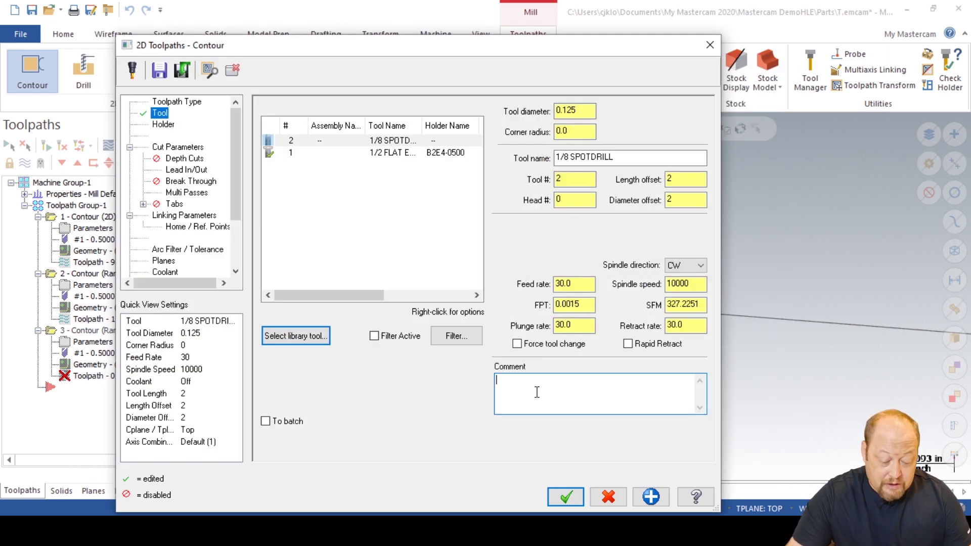
text(dge break to .01)
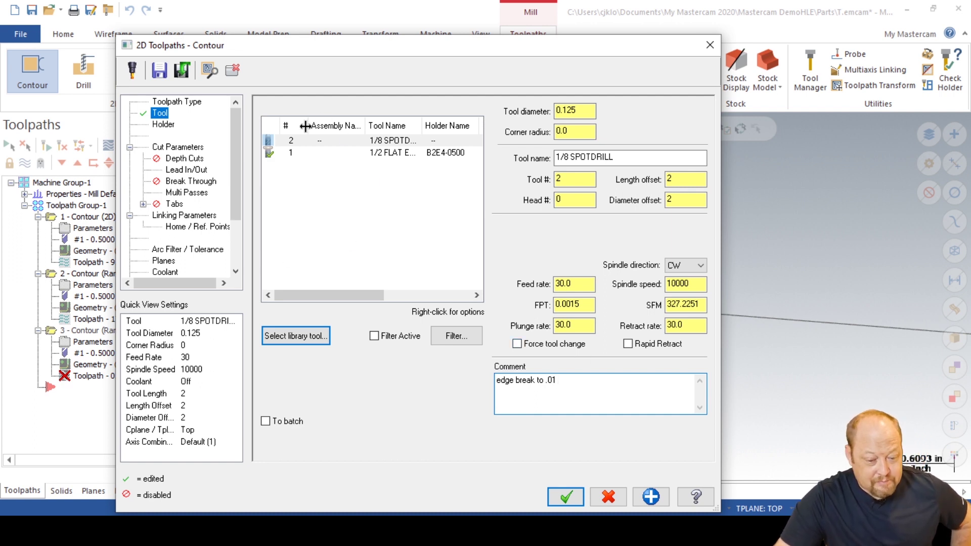
- Set the contour type to 2D chamfer with a chamfer width and bottom offset of 0.02
click(176, 147)
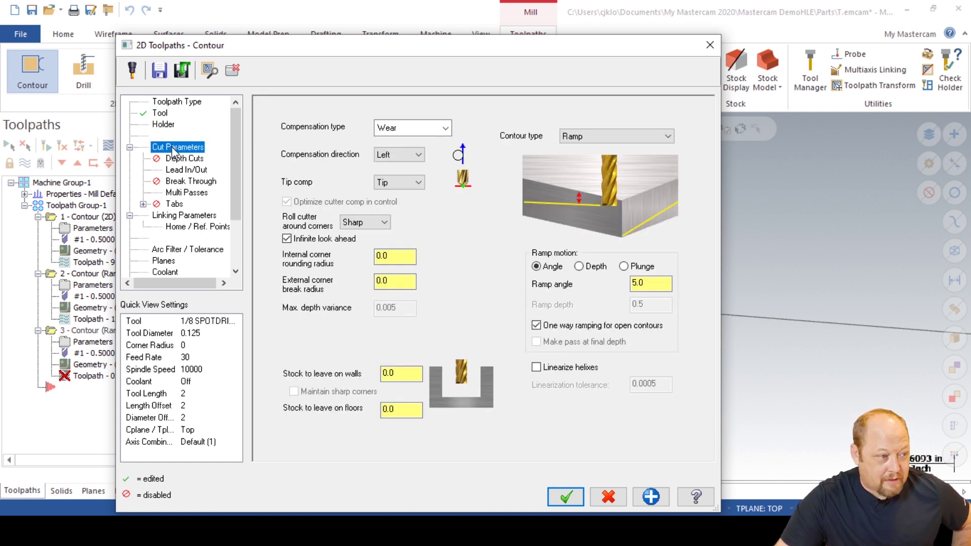
click(612, 136)
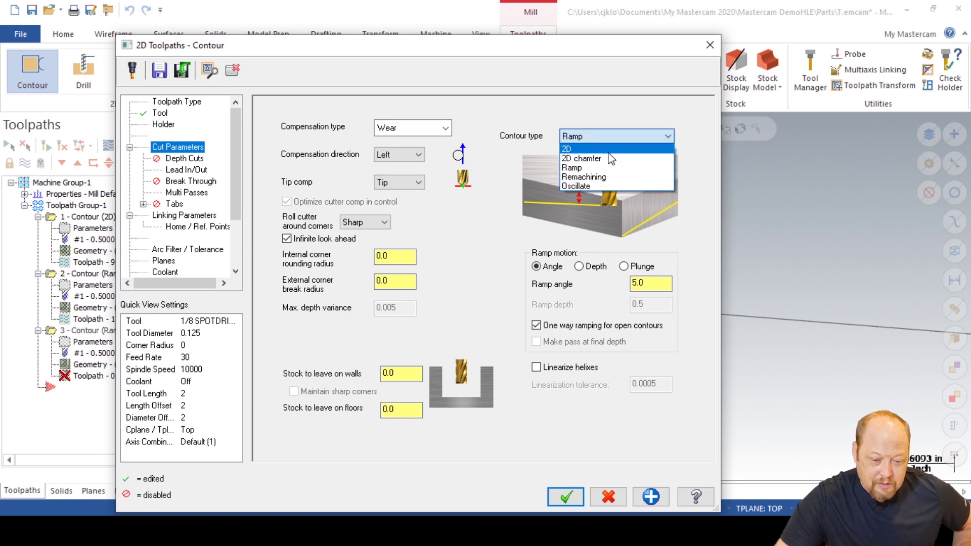
click(607, 148)
click(613, 137)
click(612, 158)
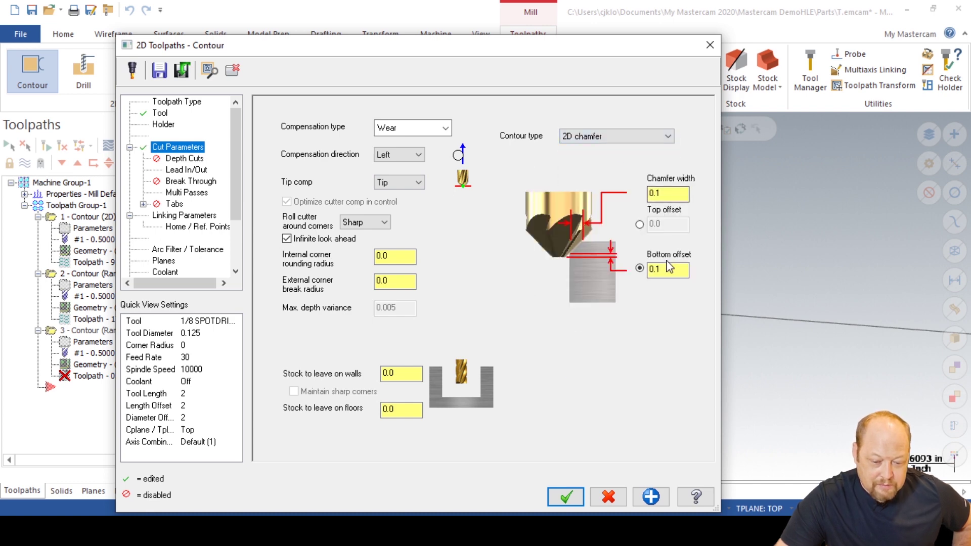
drag(672, 194, 629, 183)
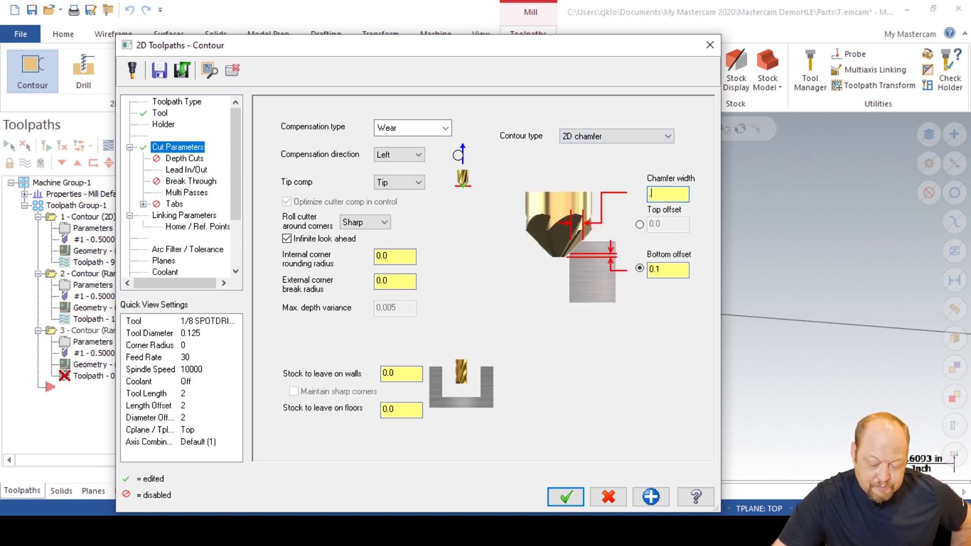
text(.02)
key(Tab)
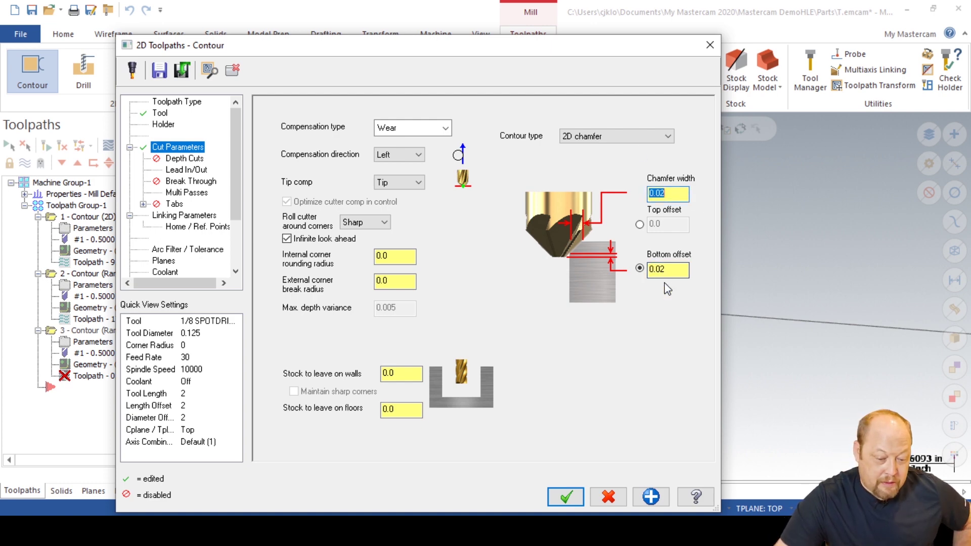
- Disable multi passes for the chamfer contour
click(196, 172)
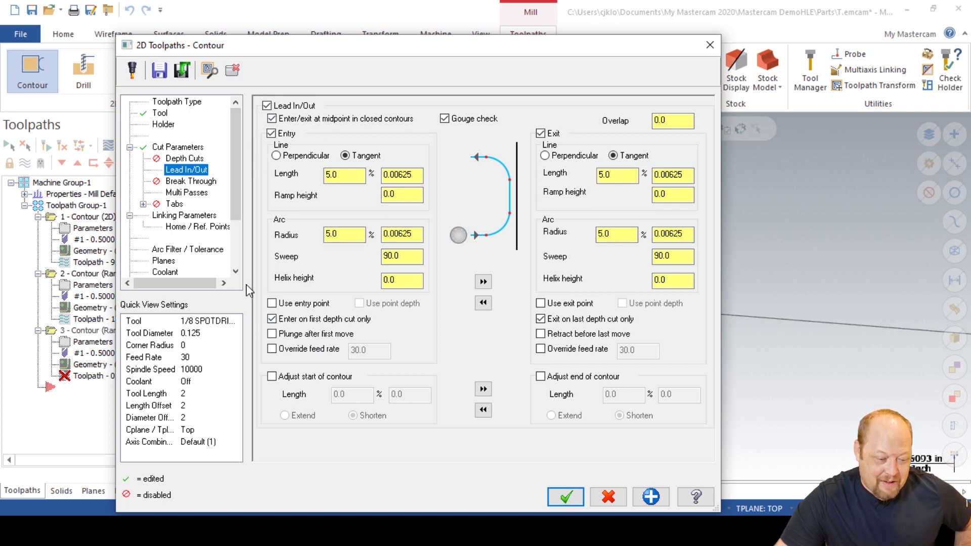
click(203, 194)
click(285, 122)
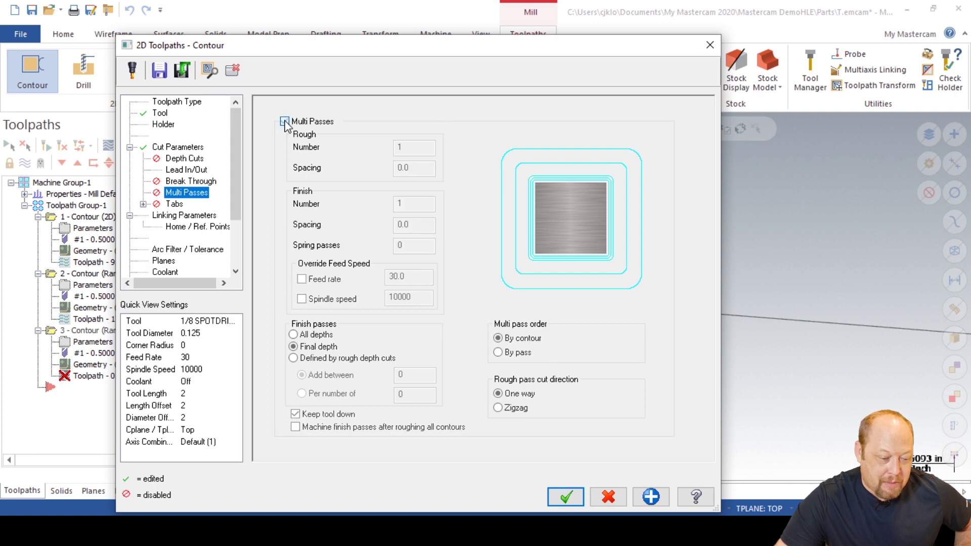
- Copy the chamfer's lead-in entry settings to the exit, check the linking parameters and accept the operation
click(205, 170)
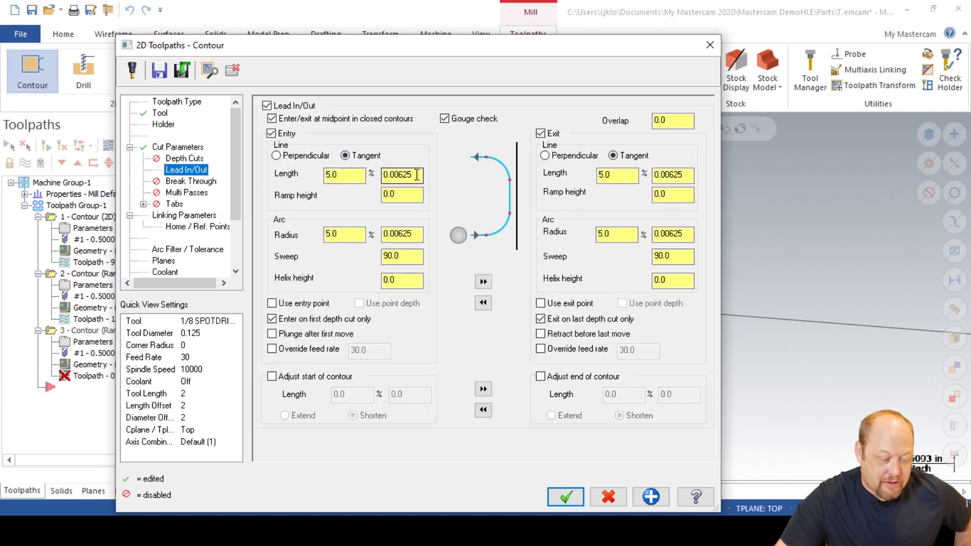
click(178, 148)
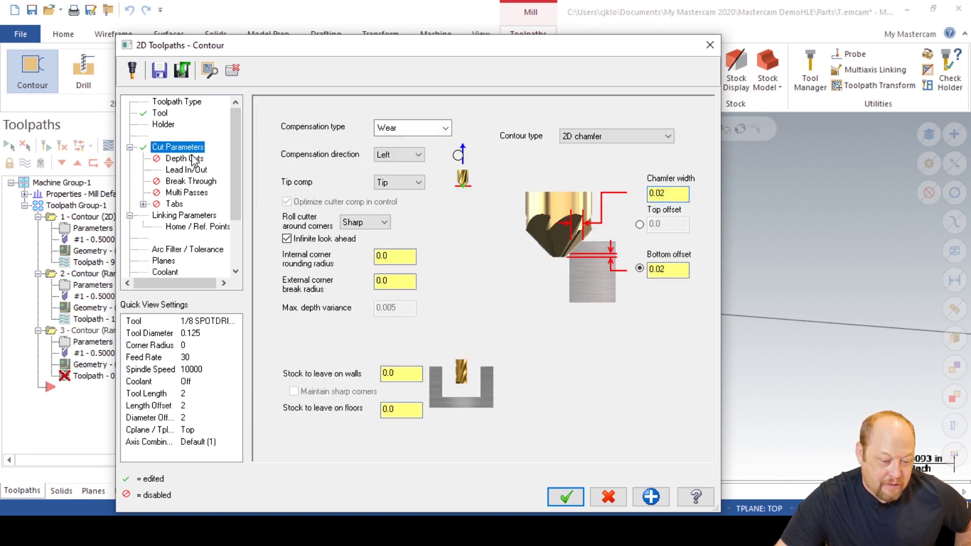
click(186, 170)
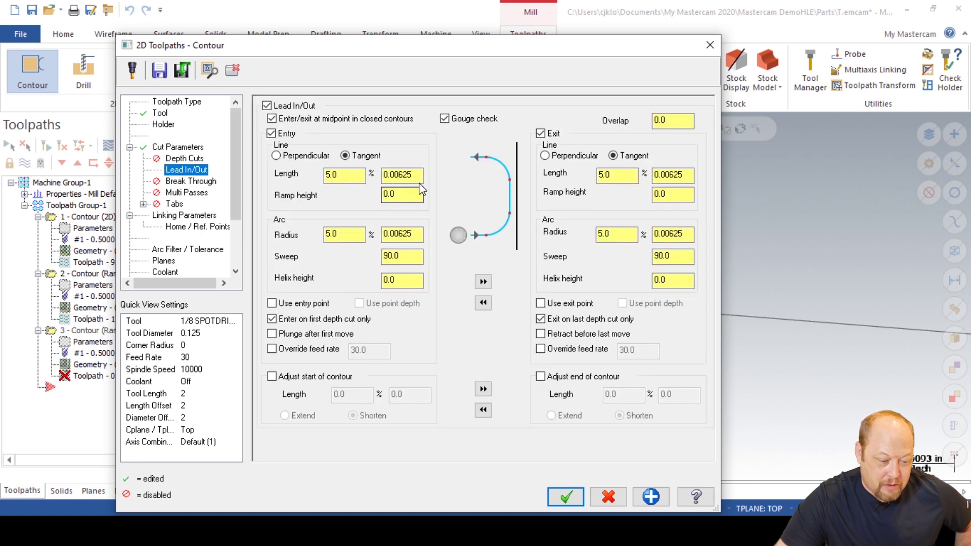
double_click(418, 175)
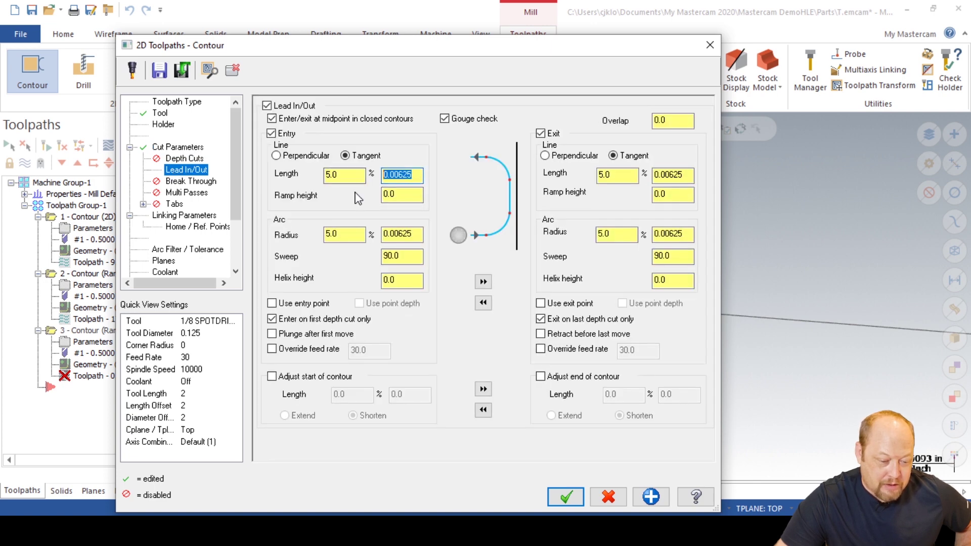
double_click(402, 234)
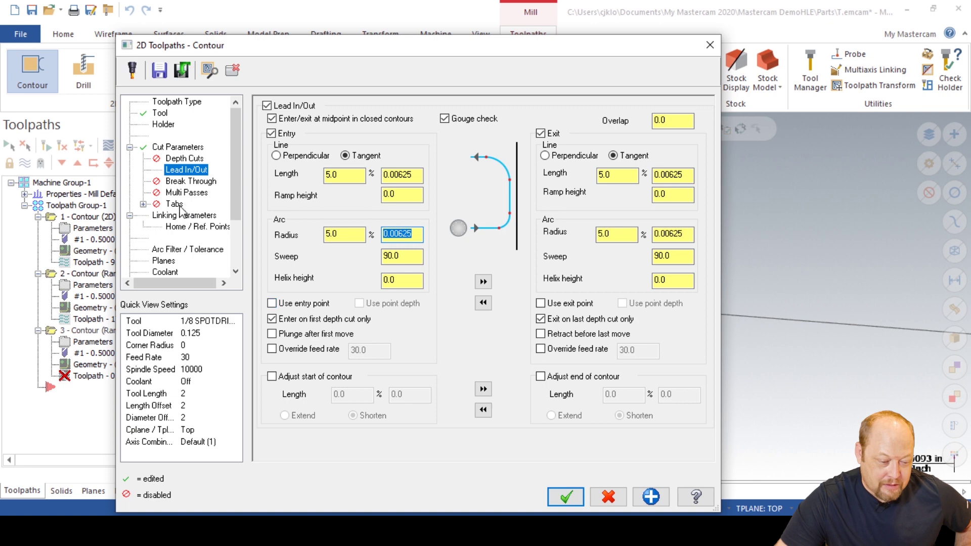
click(483, 282)
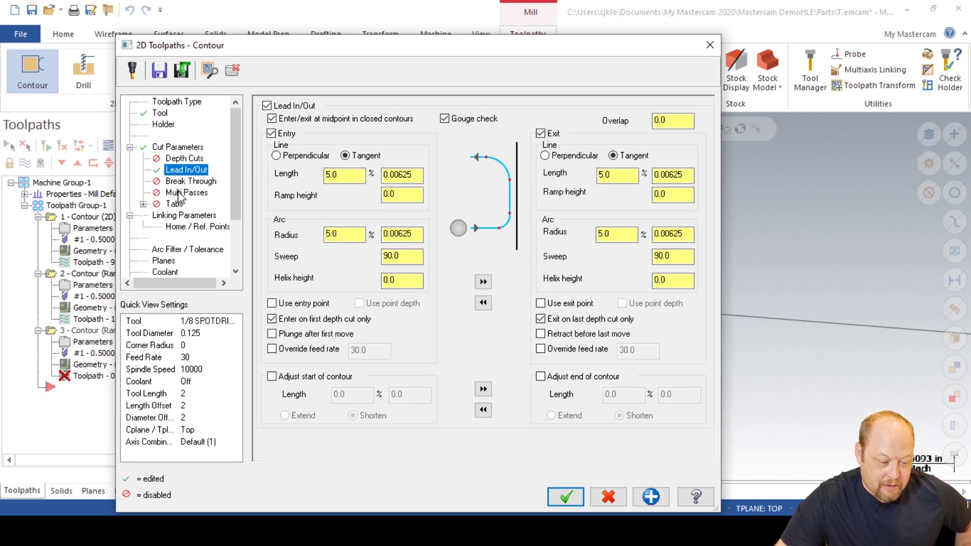
click(180, 218)
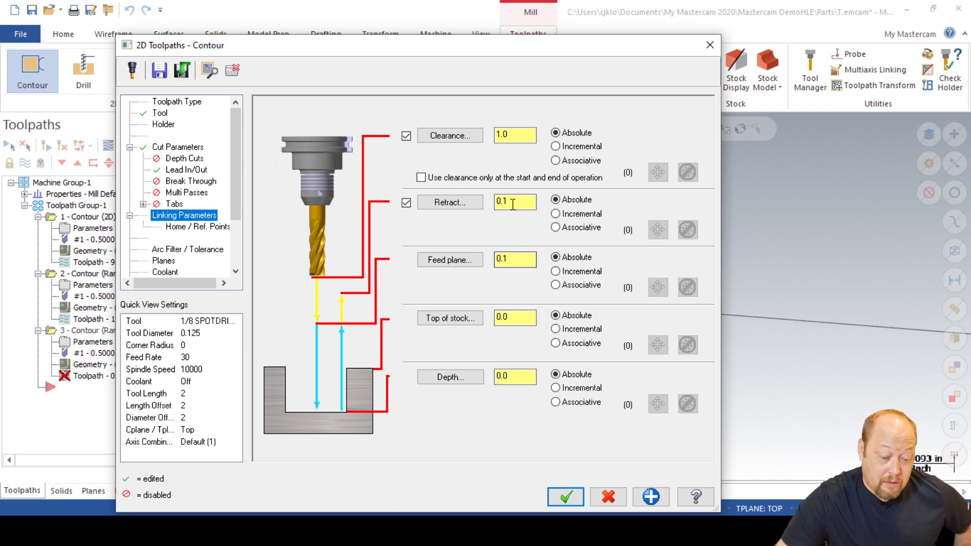
click(566, 496)
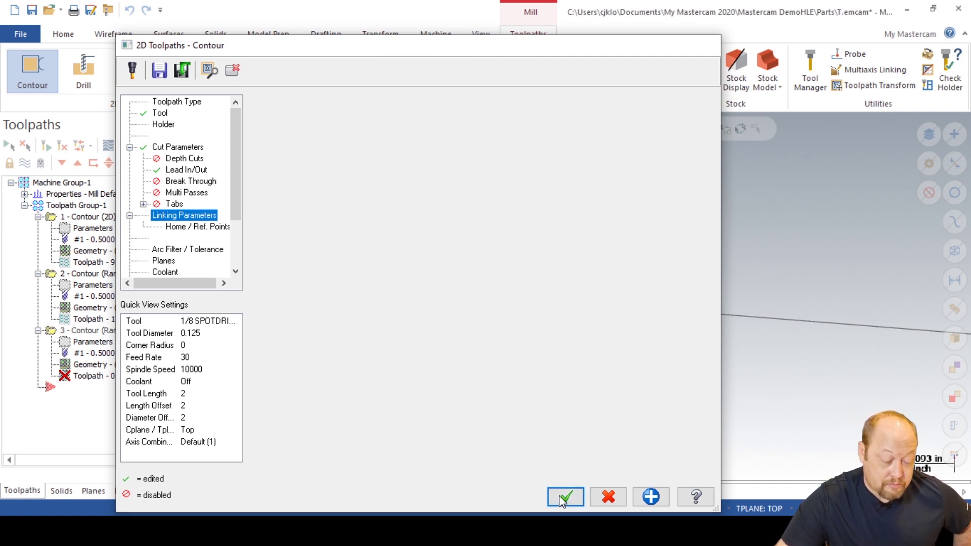
- Backplot the 2D chamfer contour along the front edge and examine the spot drill's tip against the block's corner
click(107, 145)
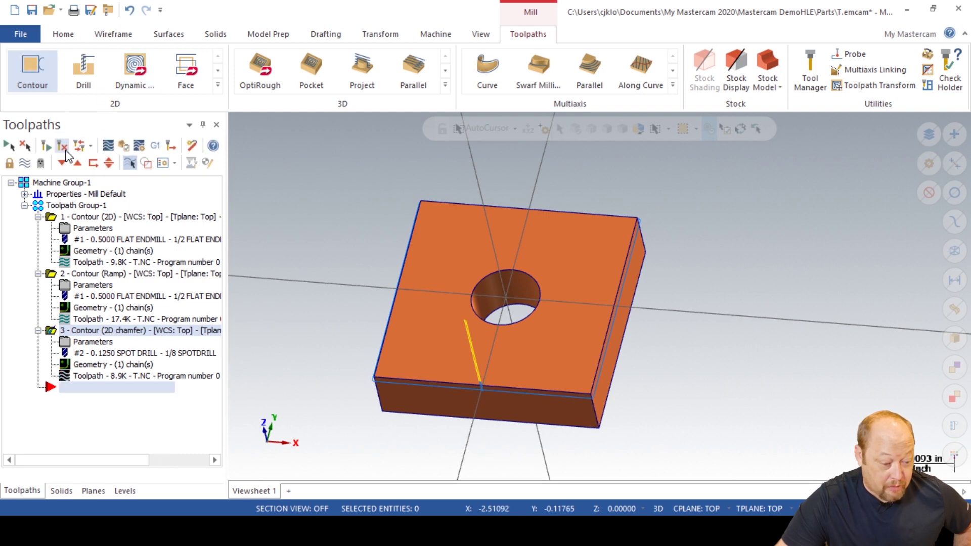
drag(422, 127, 390, 126)
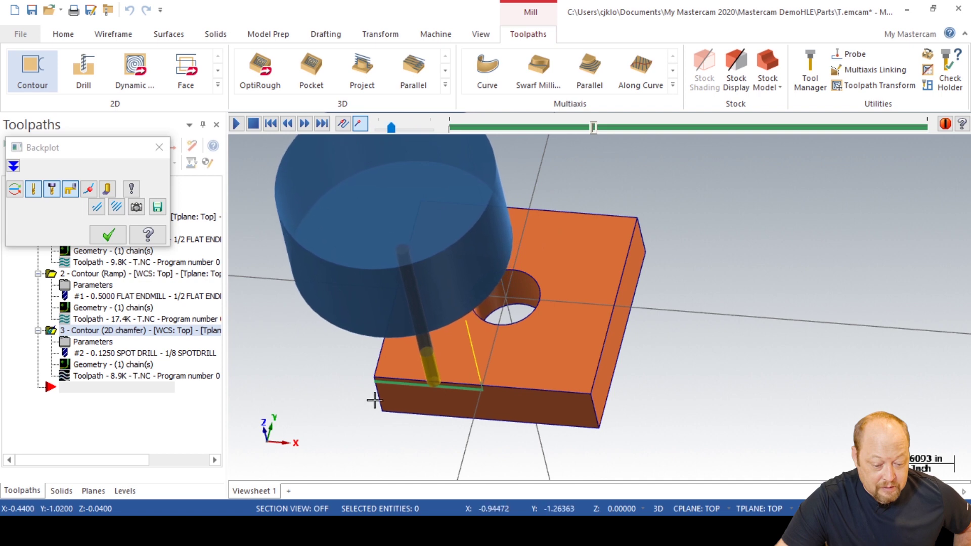
scroll(373, 403, up, 6)
middle_drag(489, 358, 364, 330)
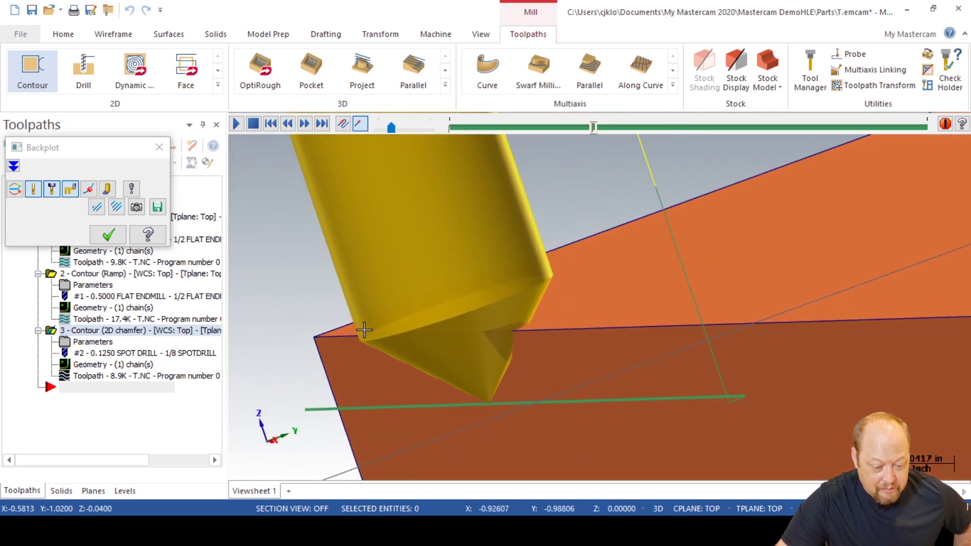